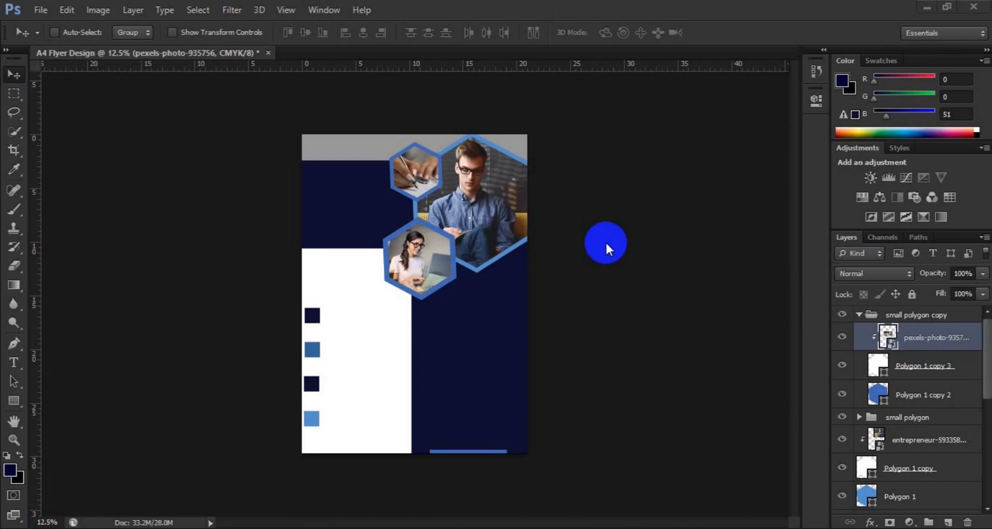
Step: Add a new layer above Rectangle 1 and start a text line in the dark blue header block
click(859, 316)
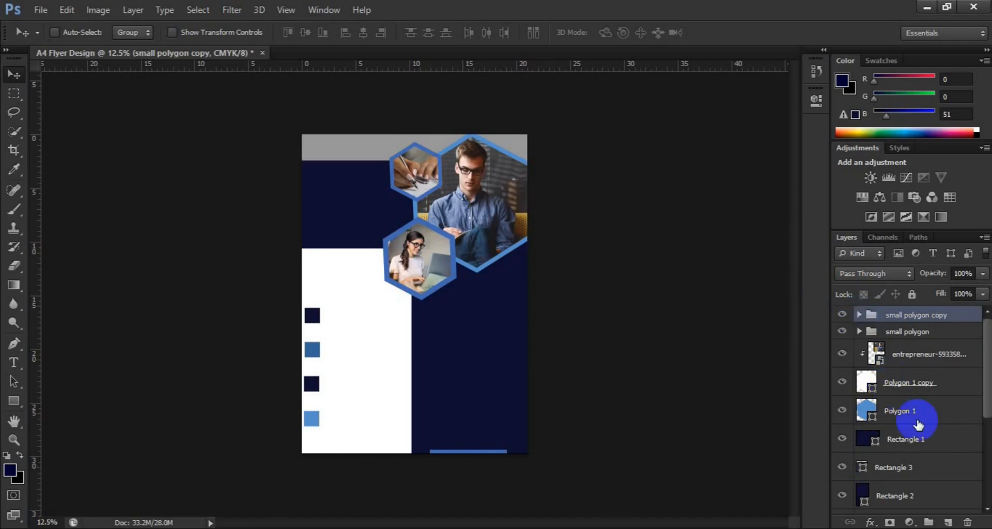
click(901, 450)
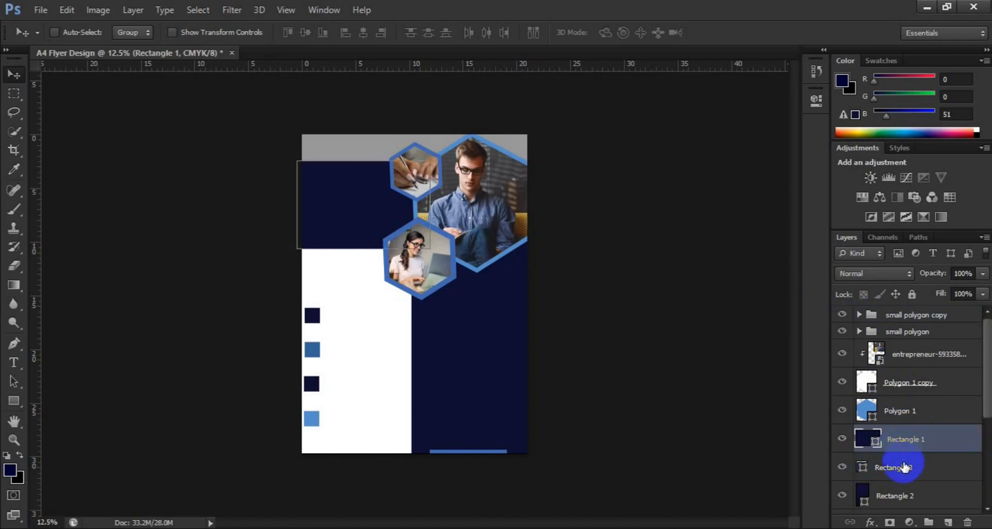
click(946, 521)
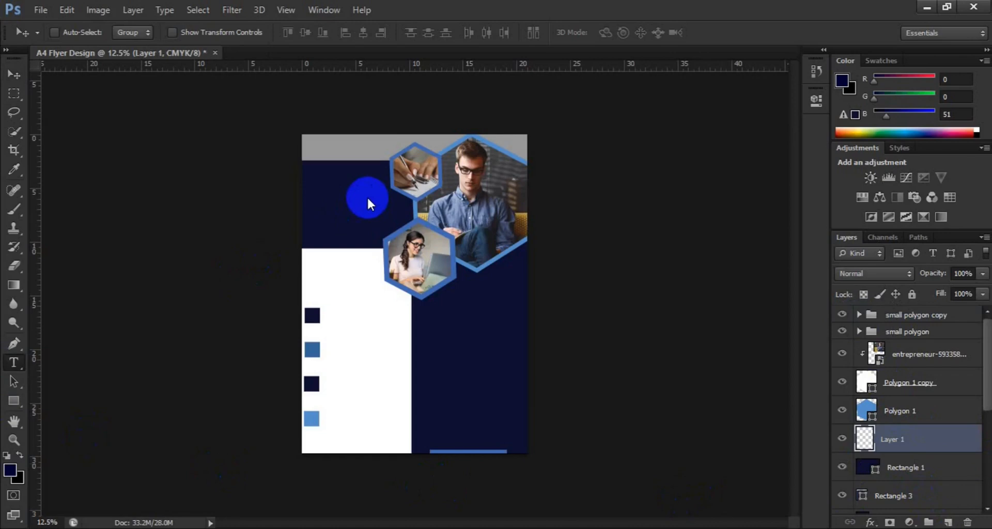
click(315, 197)
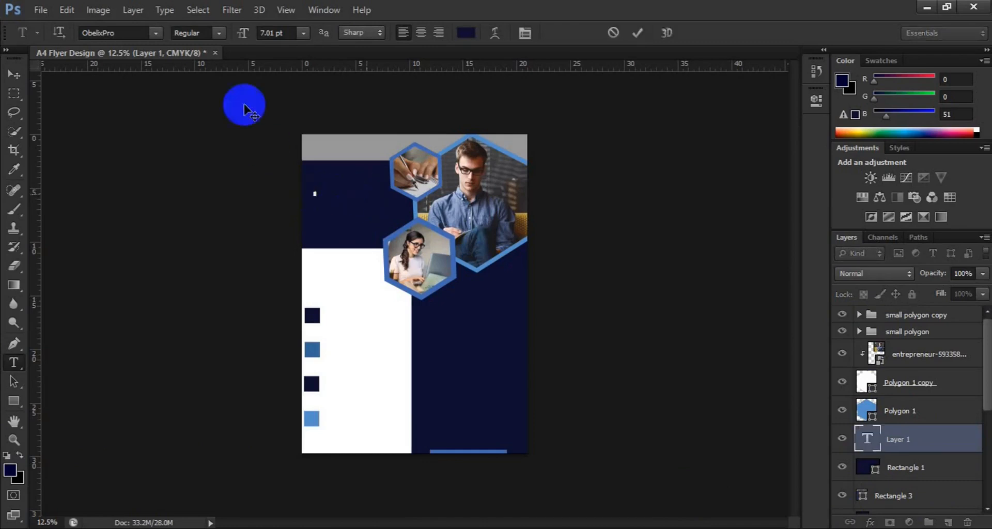
Step: Set the new text's font to Nexa Bold and its colour to white (ffffff)
click(156, 32)
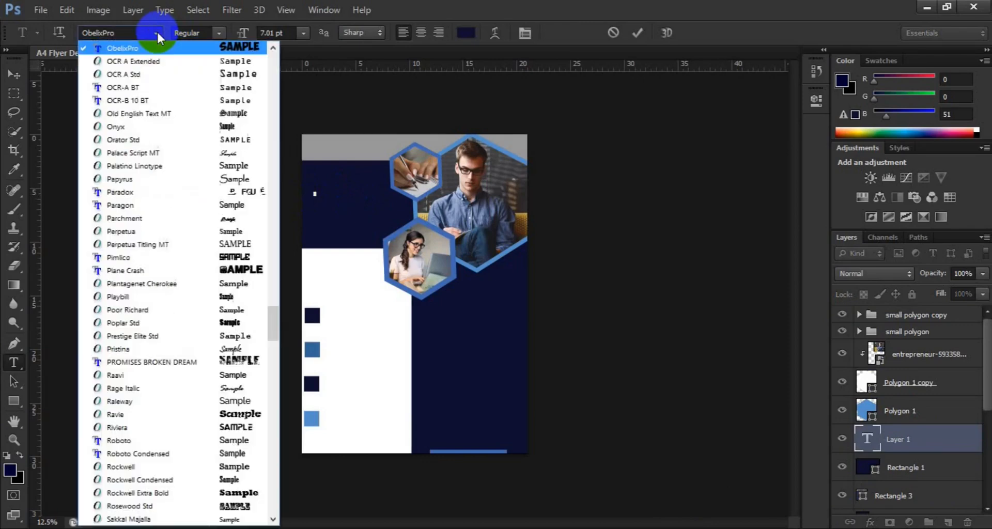
click(271, 110)
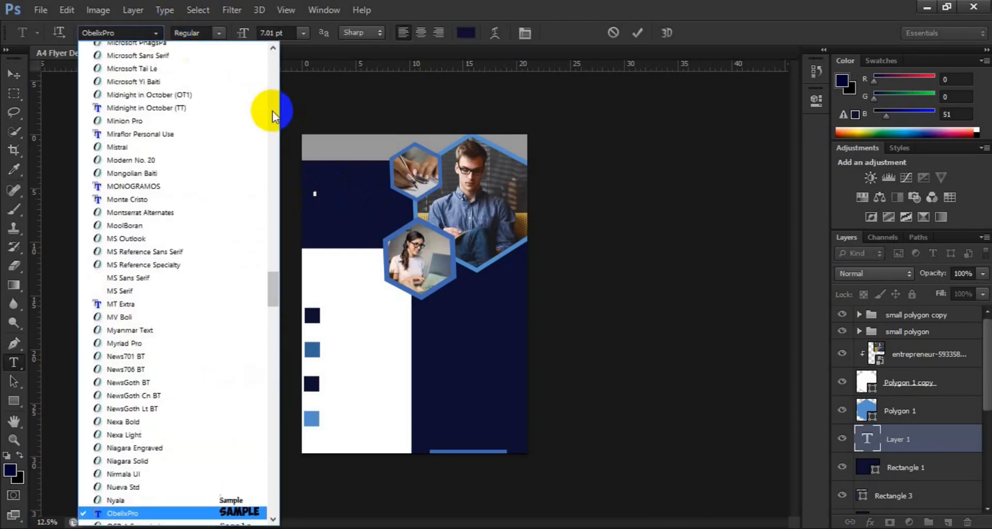
click(147, 427)
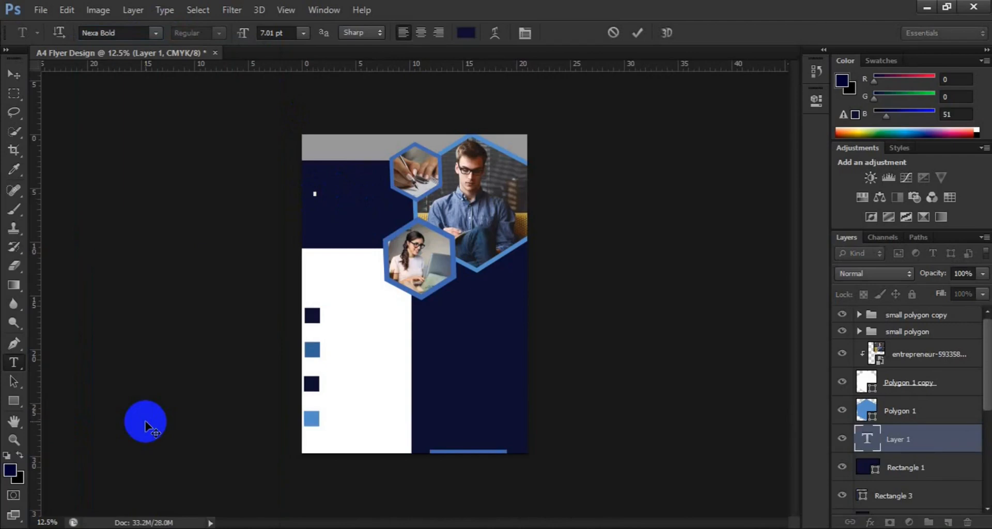
click(463, 34)
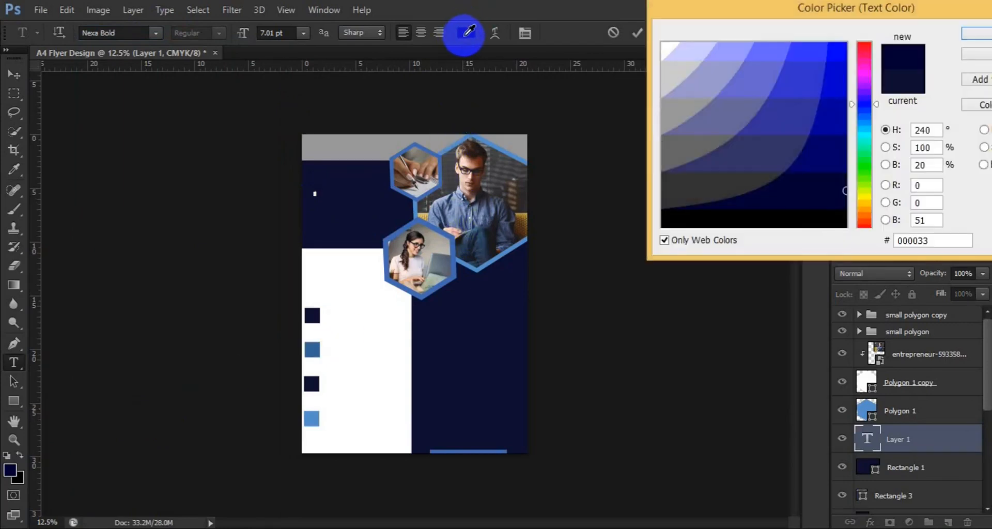
click(664, 46)
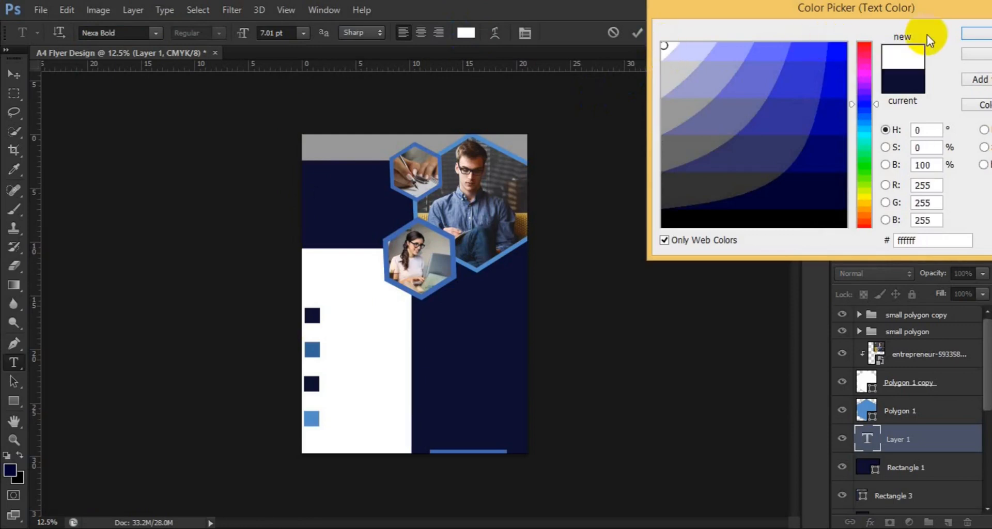
click(966, 31)
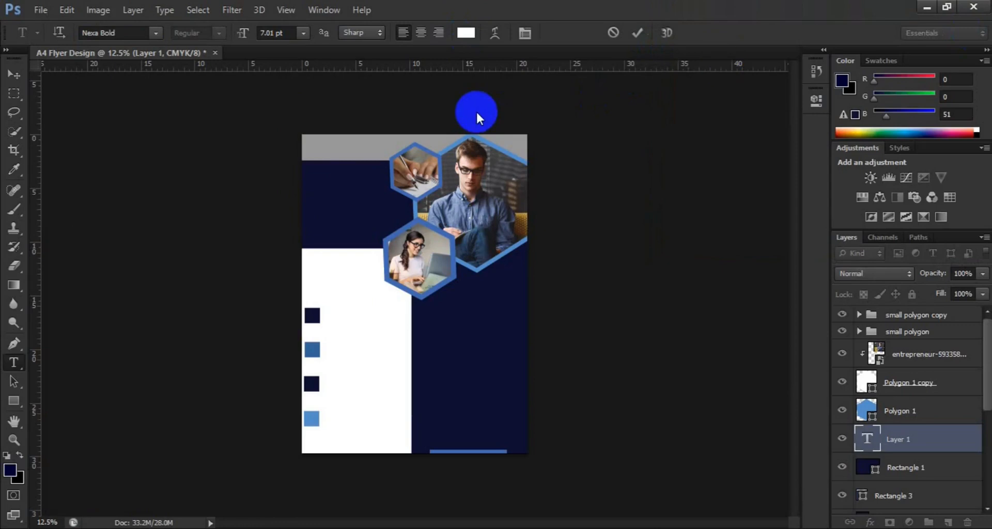
Step: Enter the headline "WE ARE / CREATIVE / AGENCY" on three lines at 24 pt, and enlarge all of it to 40 pt
click(302, 33)
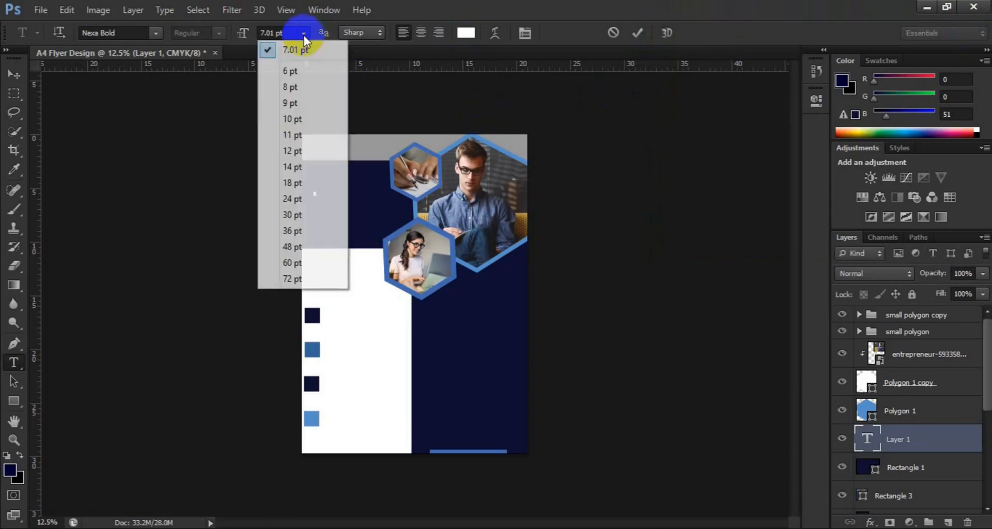
click(293, 151)
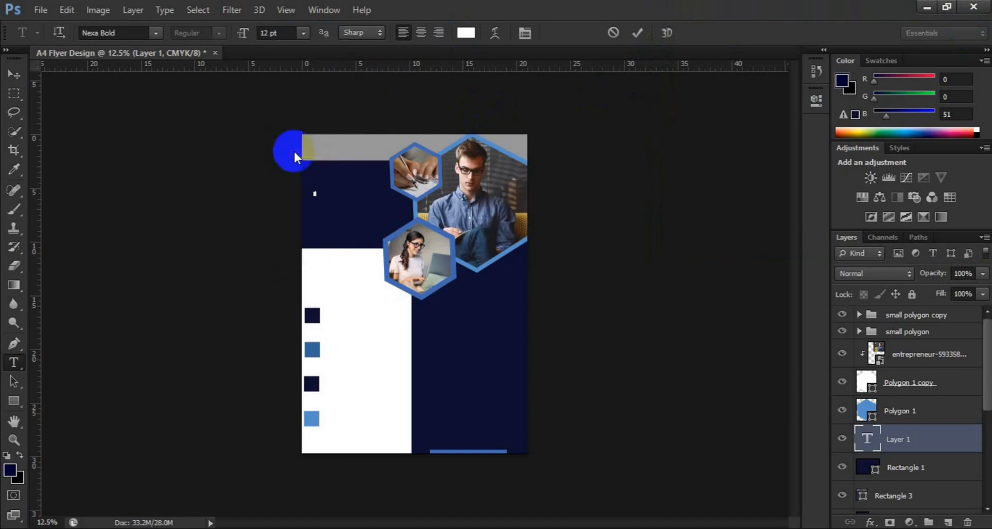
click(304, 33)
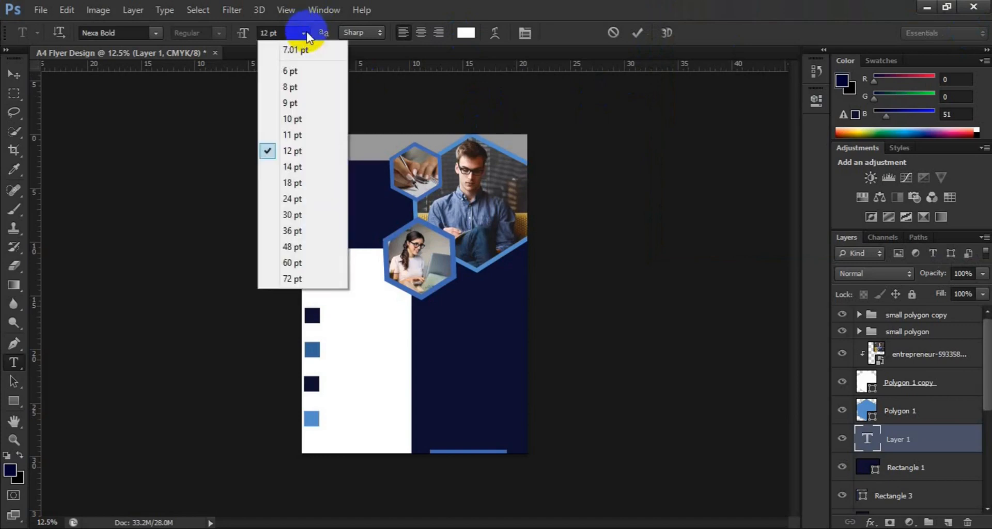
click(293, 200)
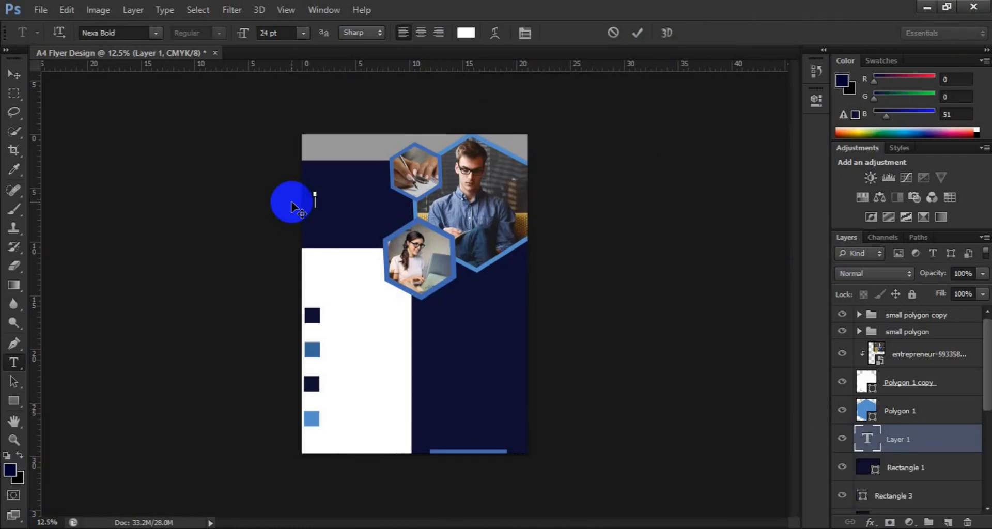
key(Return)
key(ctrl+v)
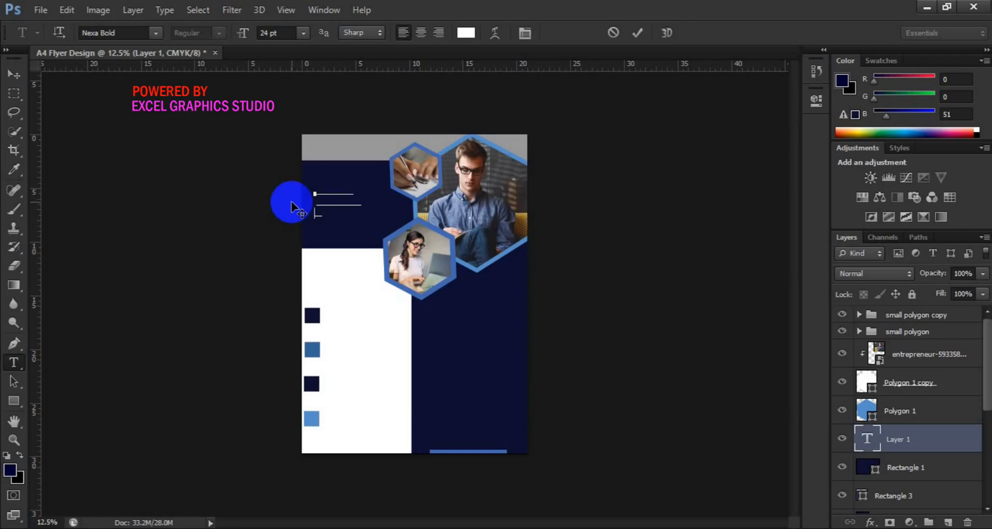
text(AGENCY)
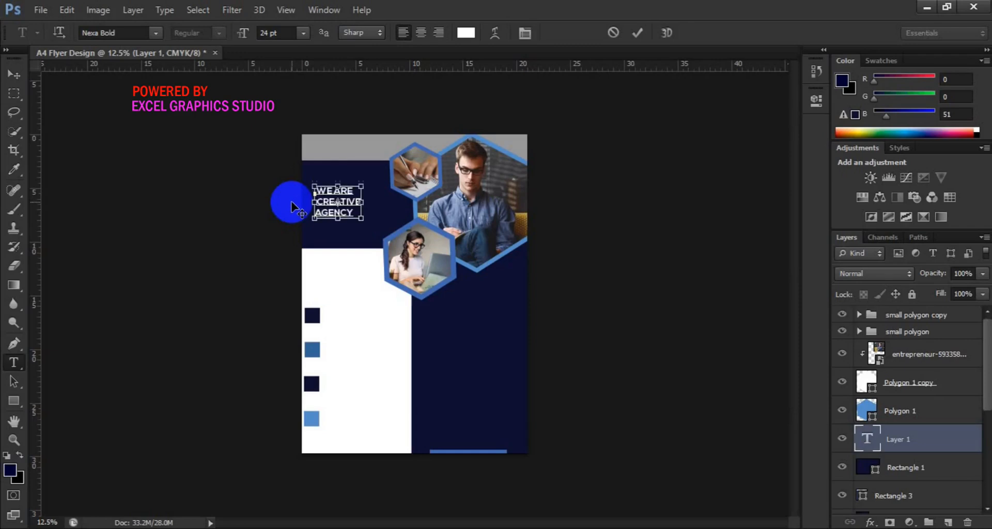
key(ctrl+a)
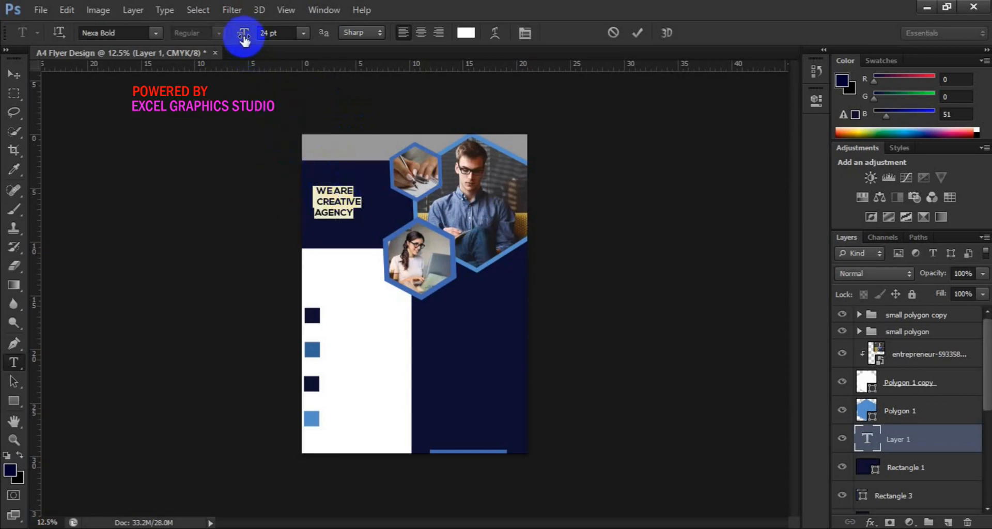
drag(244, 39, 256, 40)
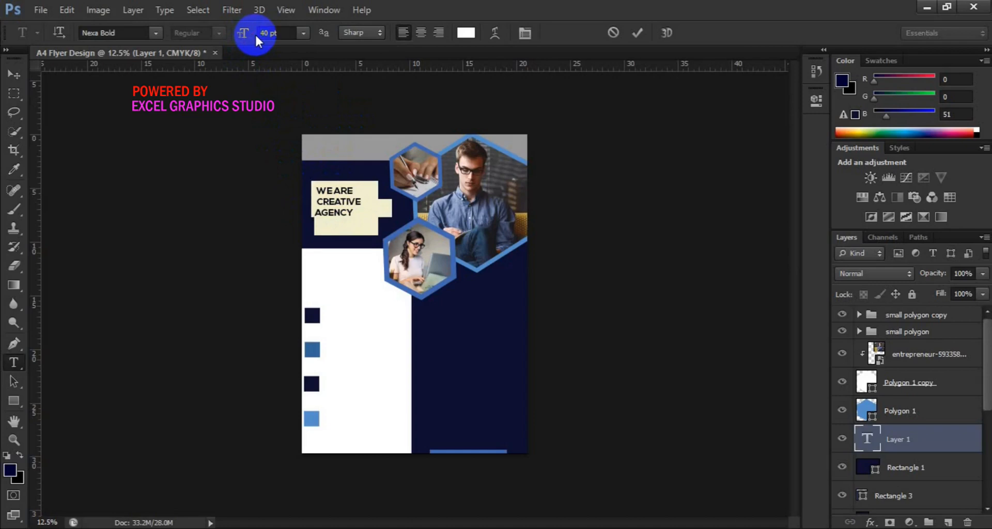
Step: Change the font of the word AGENCY in the headline to Nexa Light
click(377, 223)
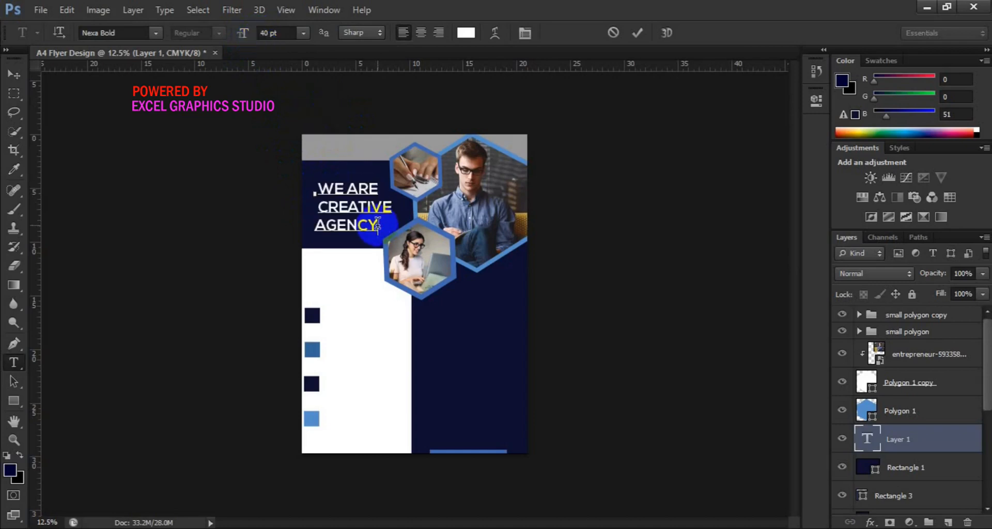
key(shift+Left)
key(shift+Left)
key(shift+Left)
key(shift+Left)
key(shift+Left)
key(shift+Left)
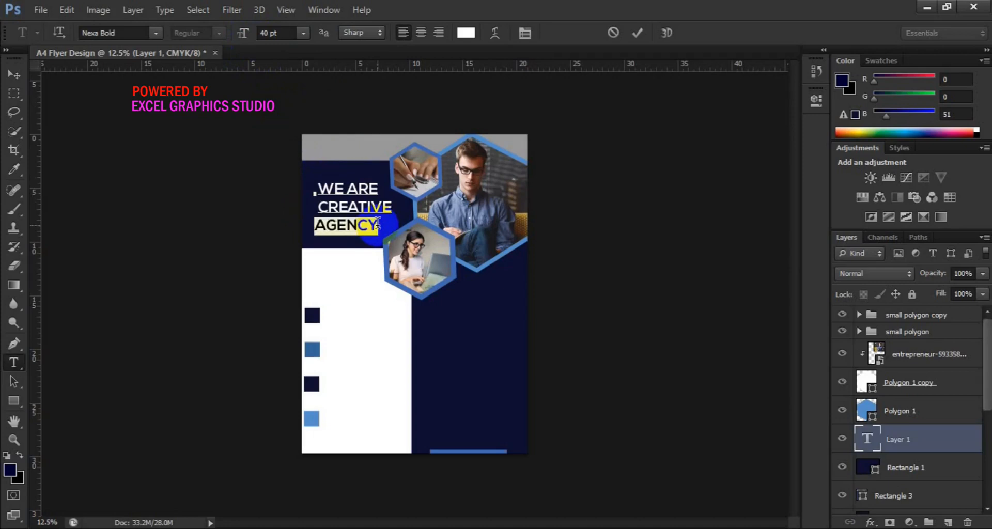
key(shift+Left)
key(shift+Left)
key(shift+Left)
key(shift+Right)
key(shift+Right)
click(155, 36)
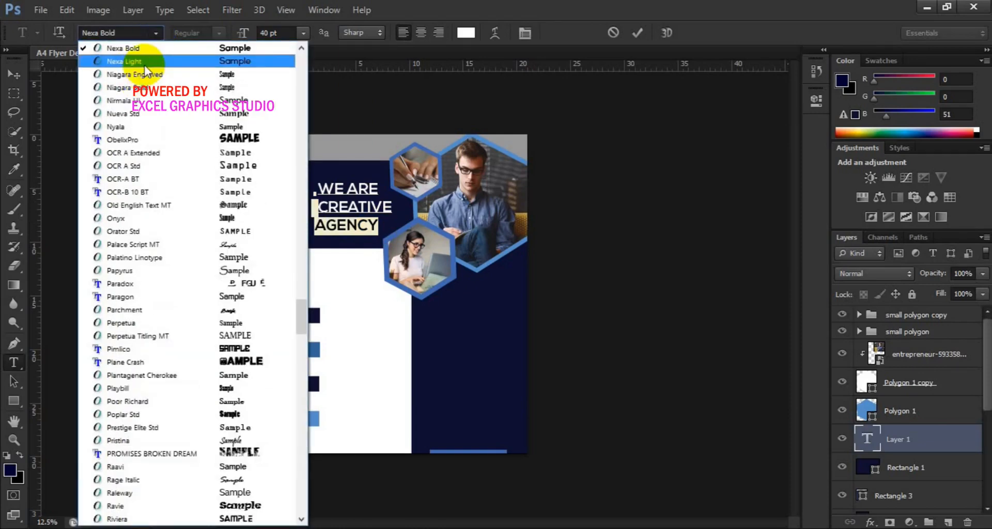
click(145, 64)
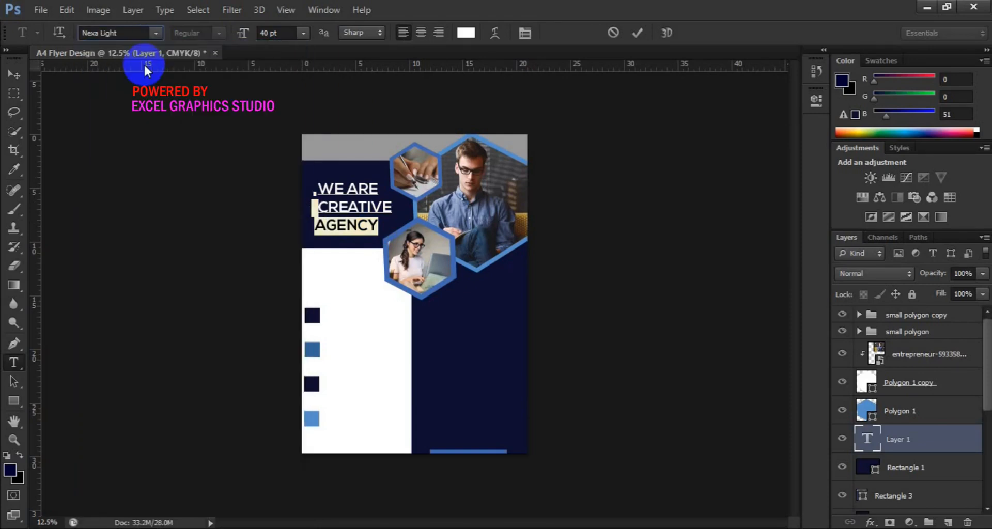
Step: Recolour the word AGENCY in bright blue (0099ff)
click(467, 33)
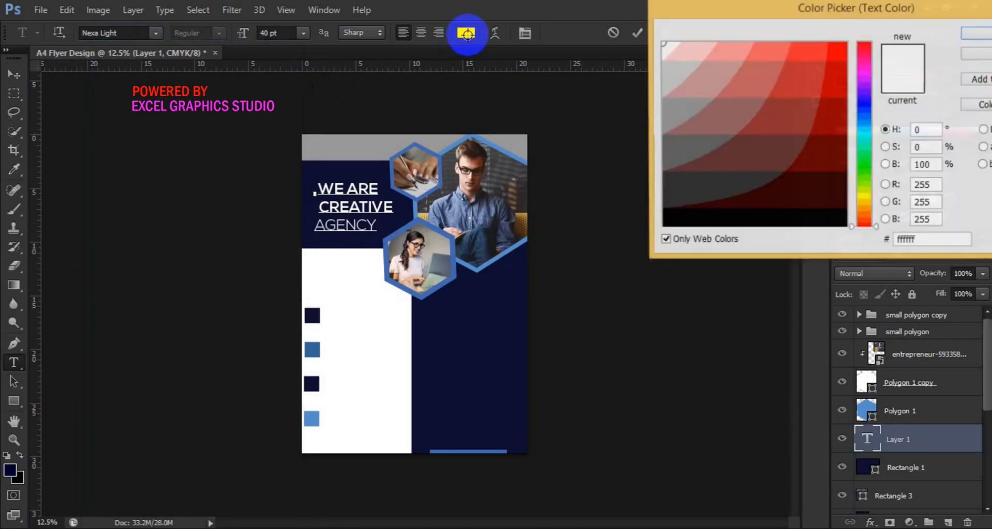
click(448, 150)
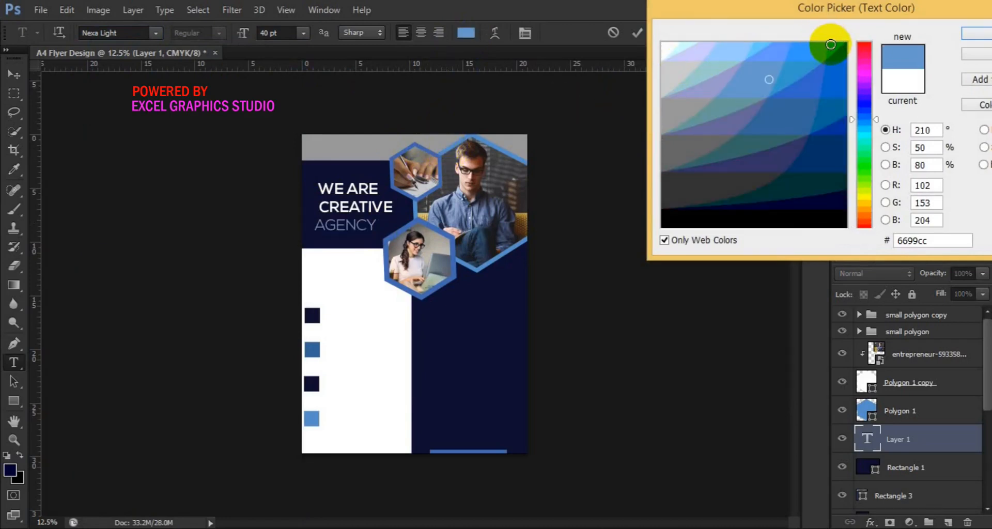
click(830, 45)
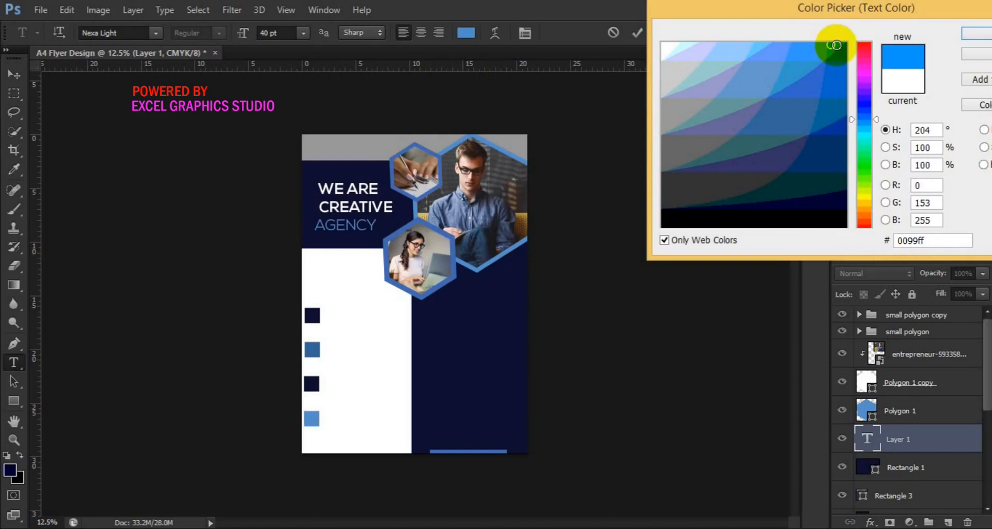
click(975, 43)
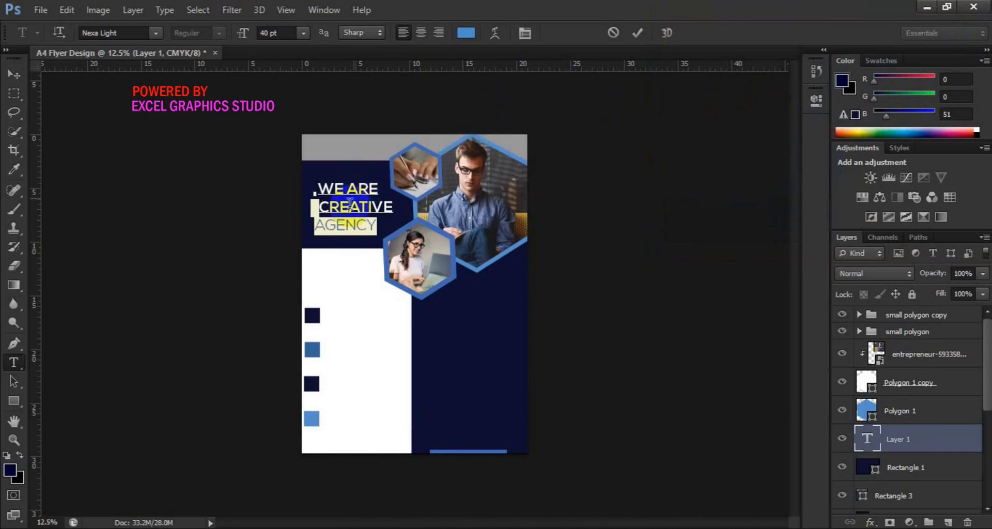
Step: Finish editing the headline and move it slightly to the left within the dark blue header block
click(394, 207)
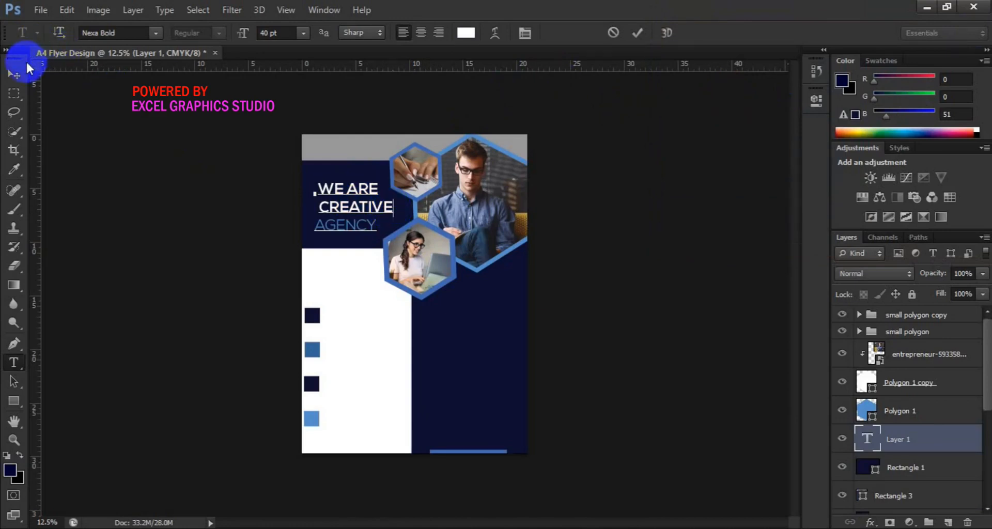
click(21, 73)
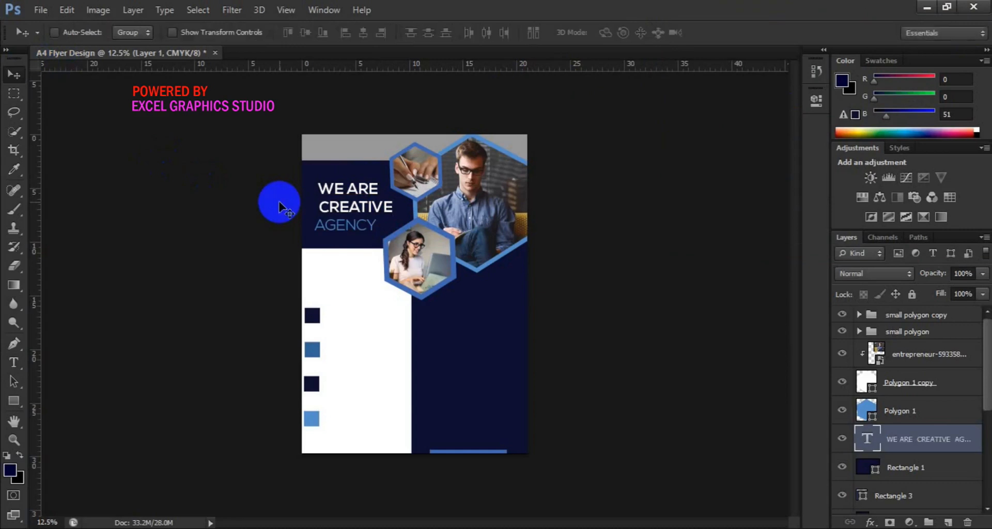
drag(339, 205, 331, 206)
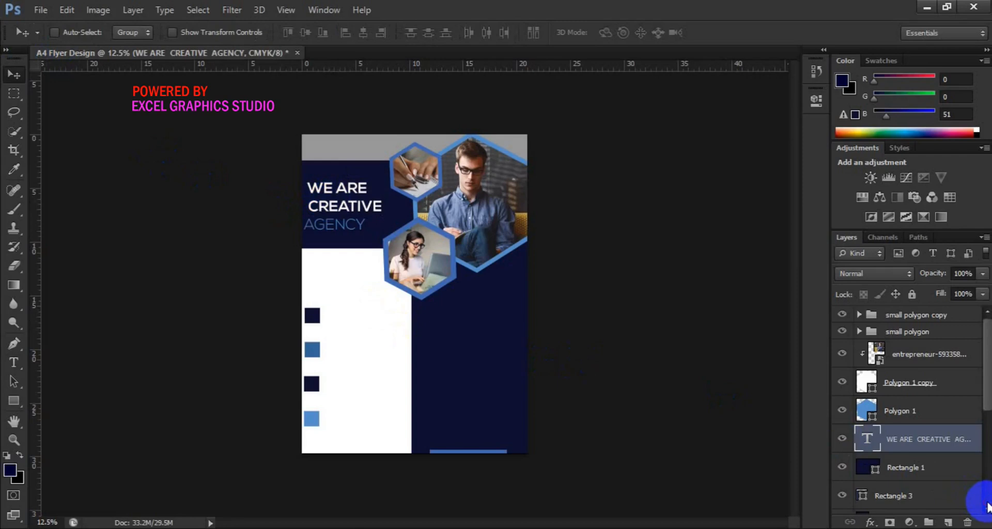
Step: Add a new empty layer directly above the Background layer
scroll(987, 506, down, 2)
scroll(988, 508, down, 6)
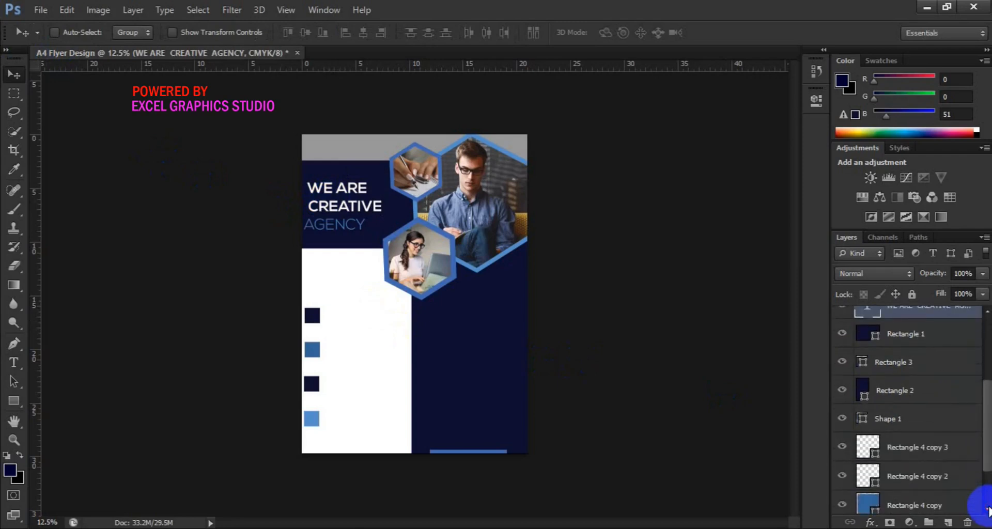
scroll(988, 509, down, 2)
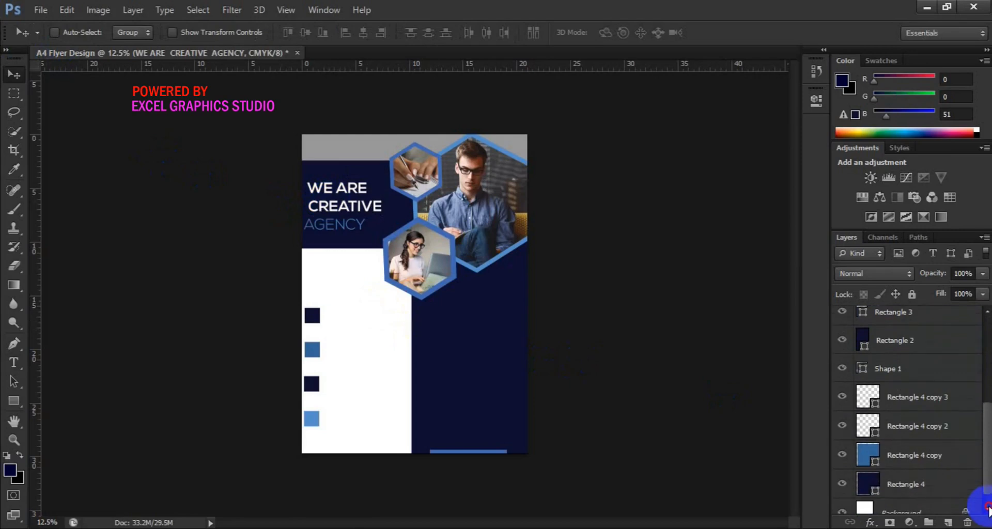
scroll(909, 508, down, 1)
click(910, 502)
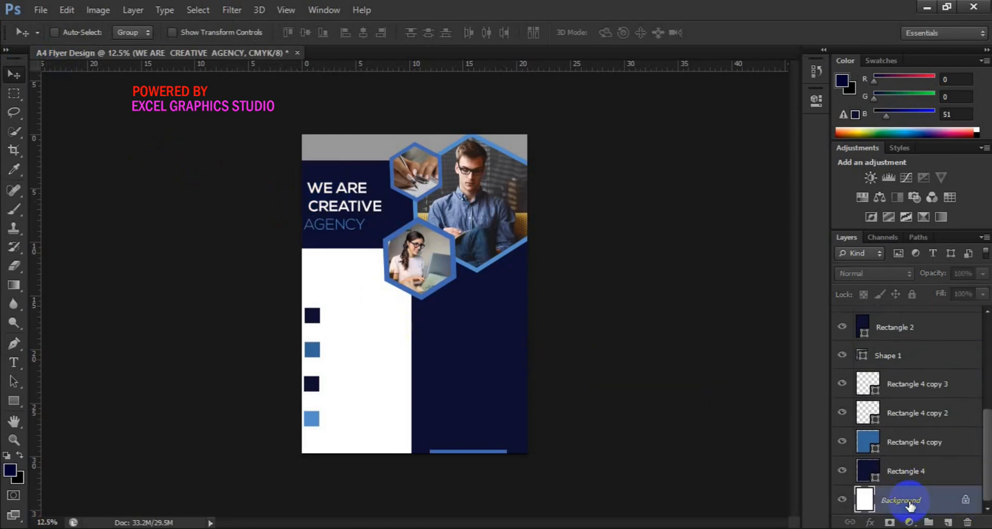
click(950, 522)
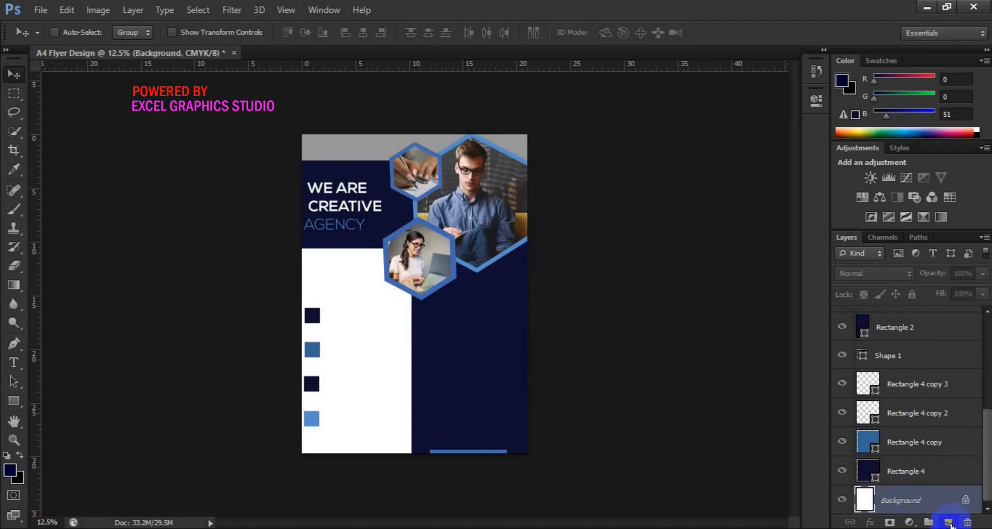
click(609, 384)
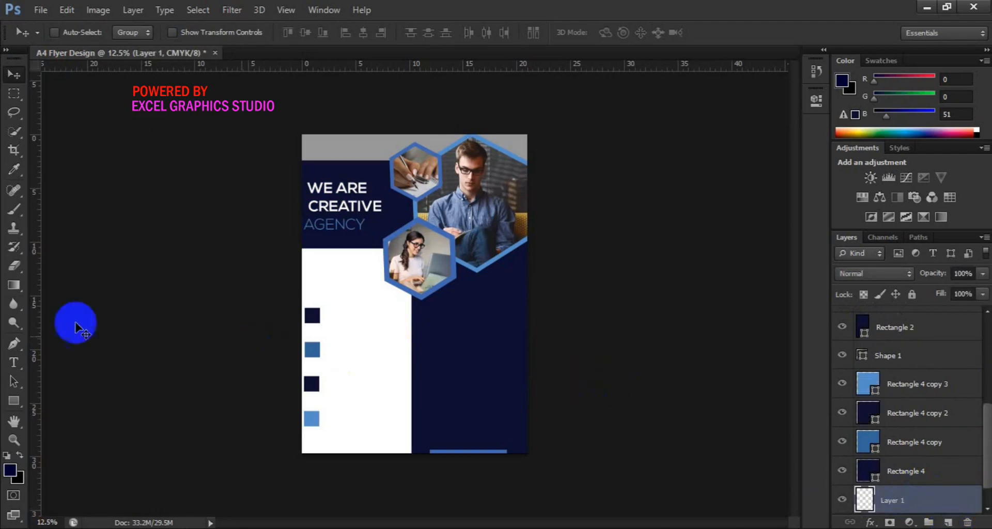
Step: Start a text line in the white area below the headline block with its text colour set to dark navy (000033)
click(14, 362)
click(307, 270)
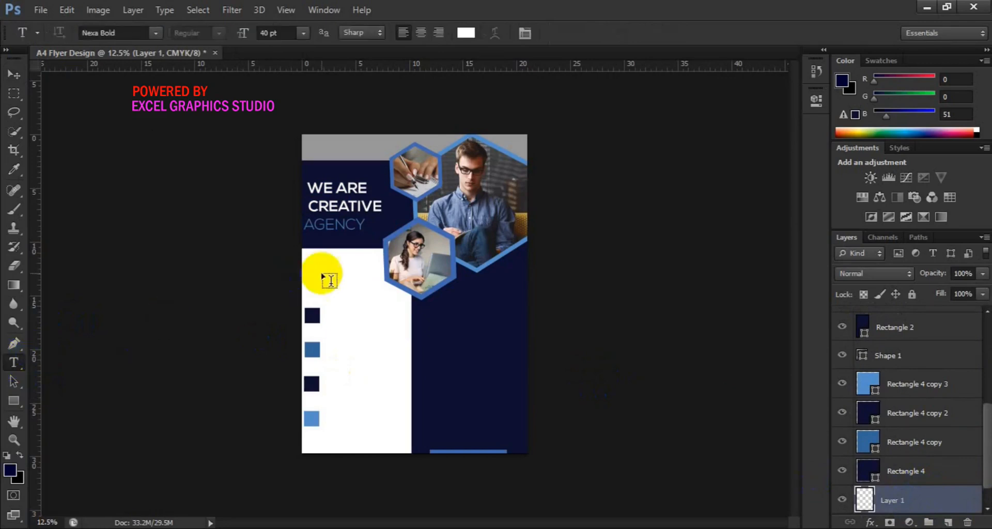
click(308, 271)
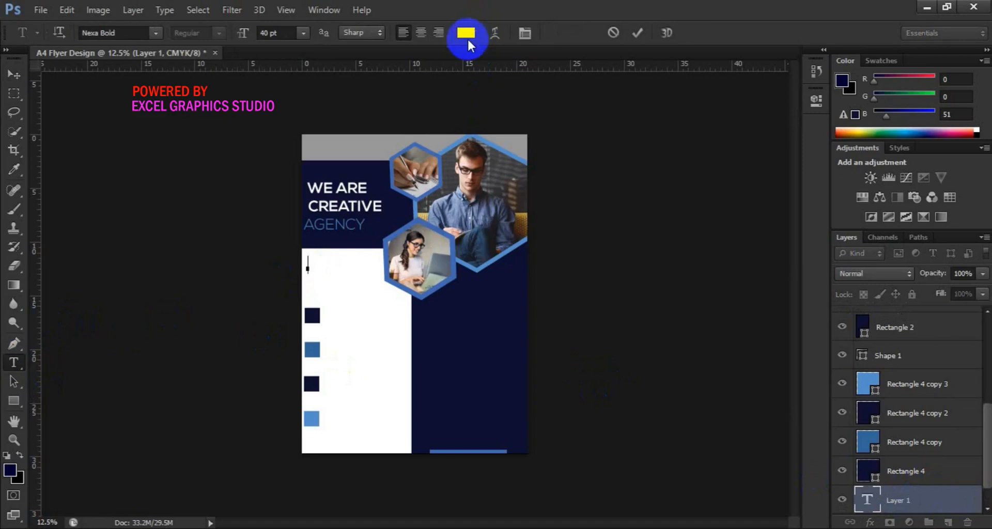
click(466, 33)
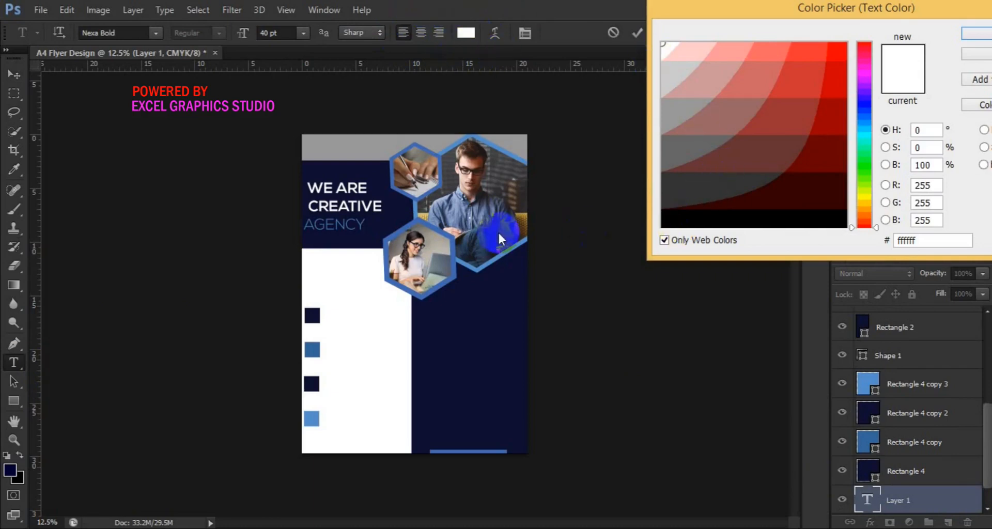
click(398, 205)
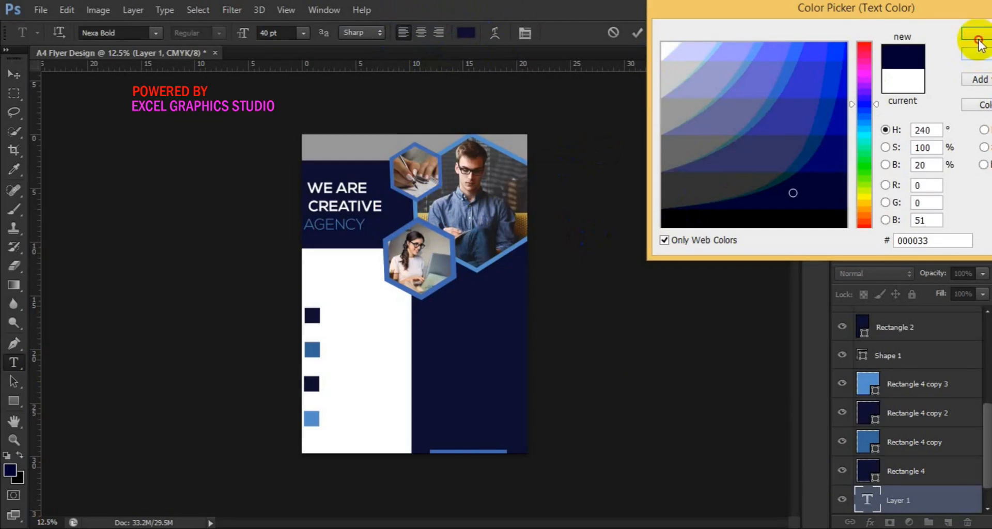
click(979, 46)
click(309, 280)
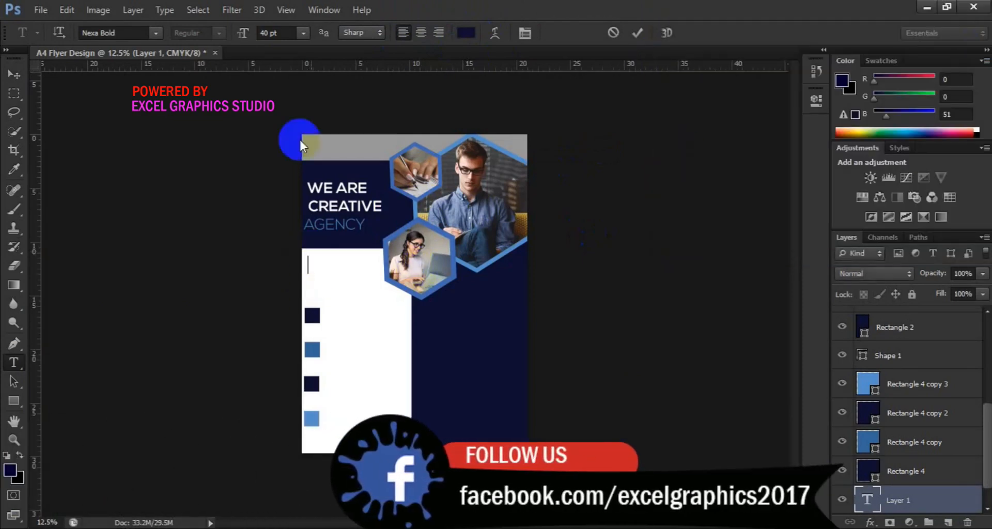
Step: Set the text size to 18 pt and insert the heading "Our Service"
click(304, 30)
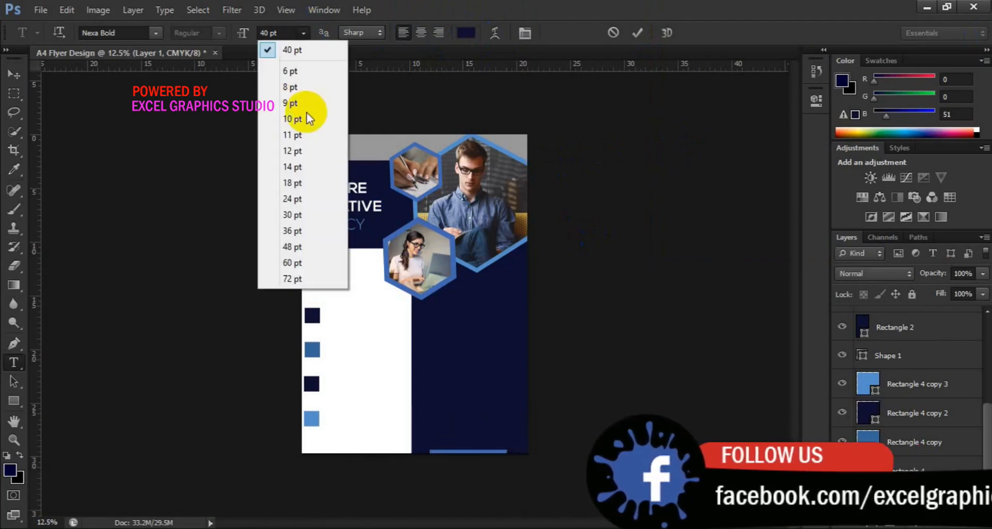
click(299, 182)
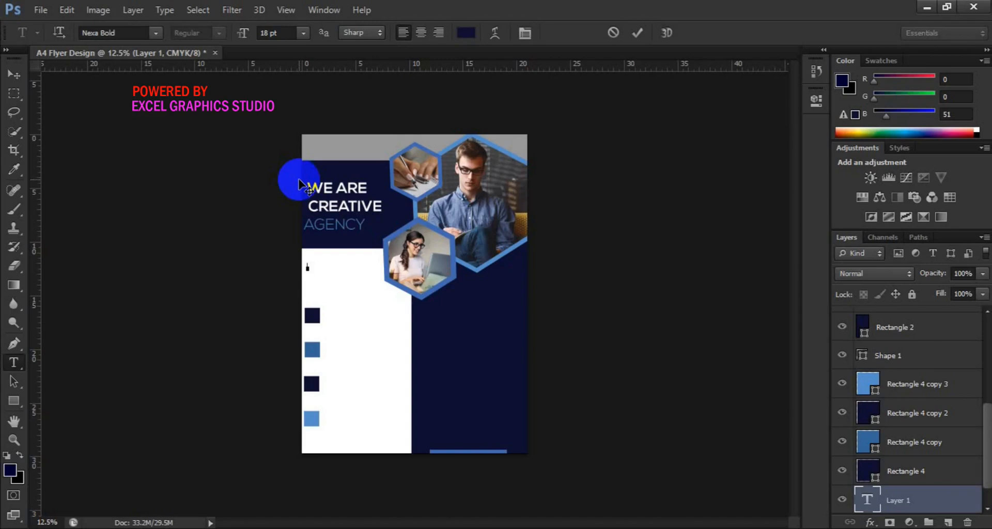
key(ctrl+v)
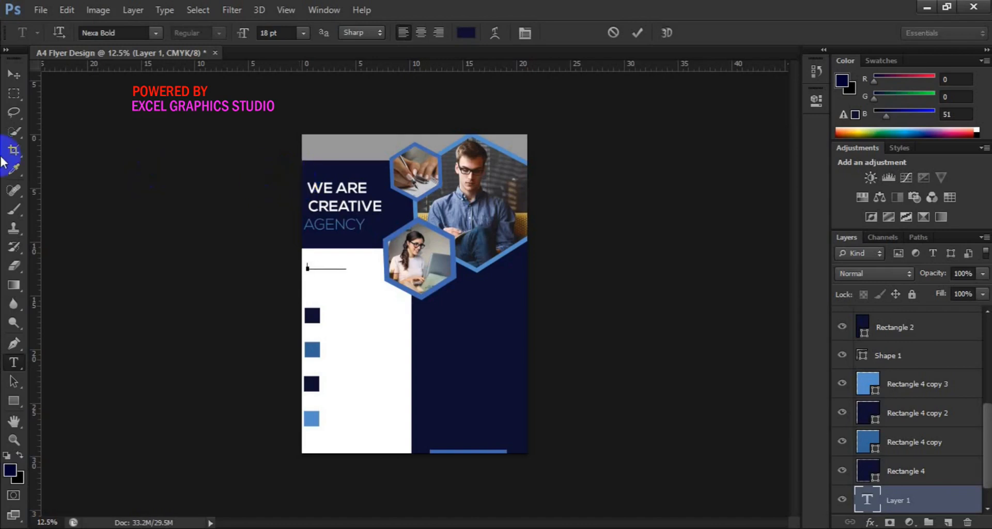
Step: Enlarge the "Our Service" heading to 30 pt and move it up and left, close beneath the headline block
key(ctrl+a)
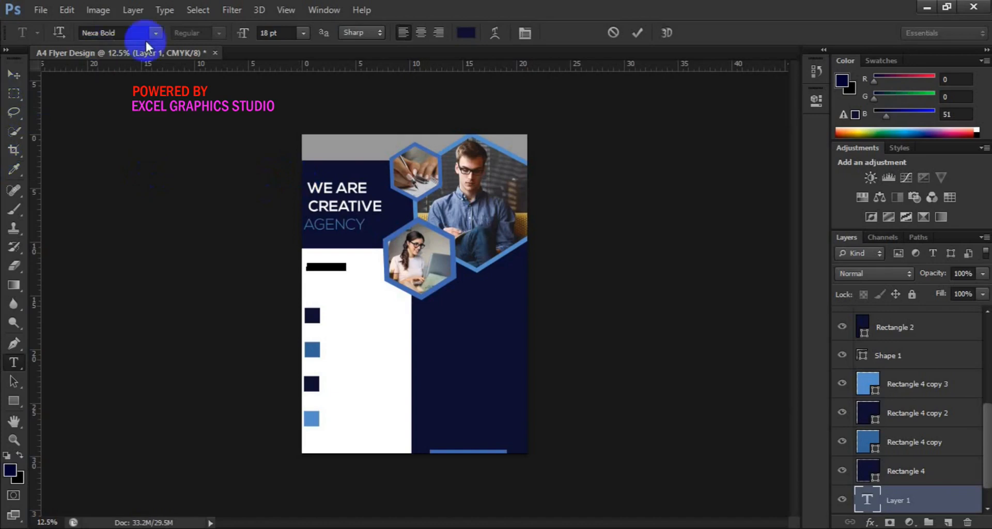
drag(247, 35, 257, 36)
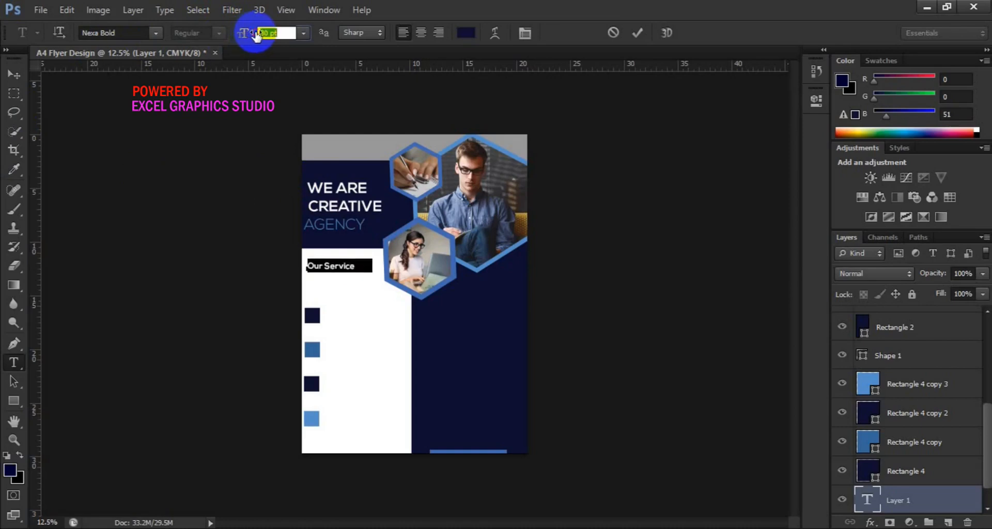
click(21, 80)
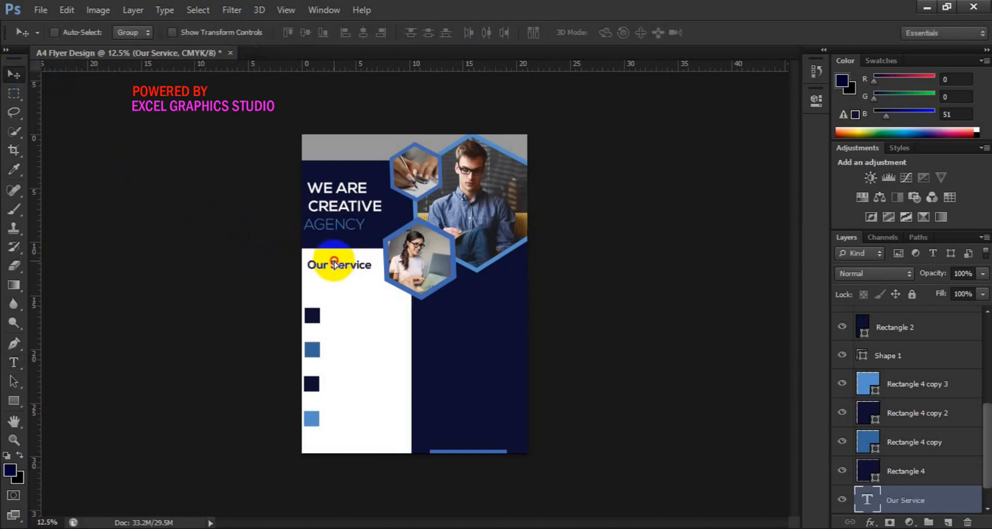
drag(334, 265, 330, 260)
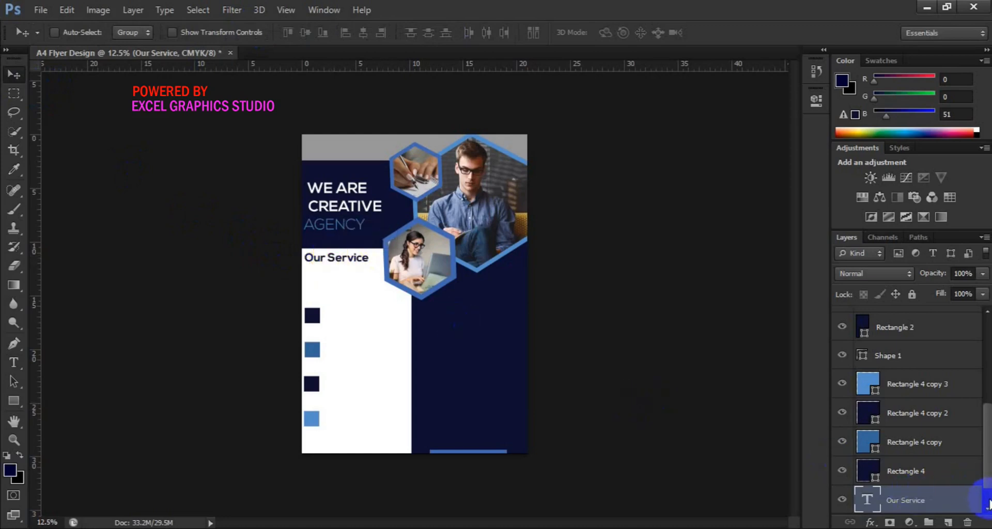
Step: On a new layer above Background, draw a thin navy rectangle about 328 × 17 px as an underline beneath the "Our Service" heading
scroll(987, 504, down, 1)
click(918, 501)
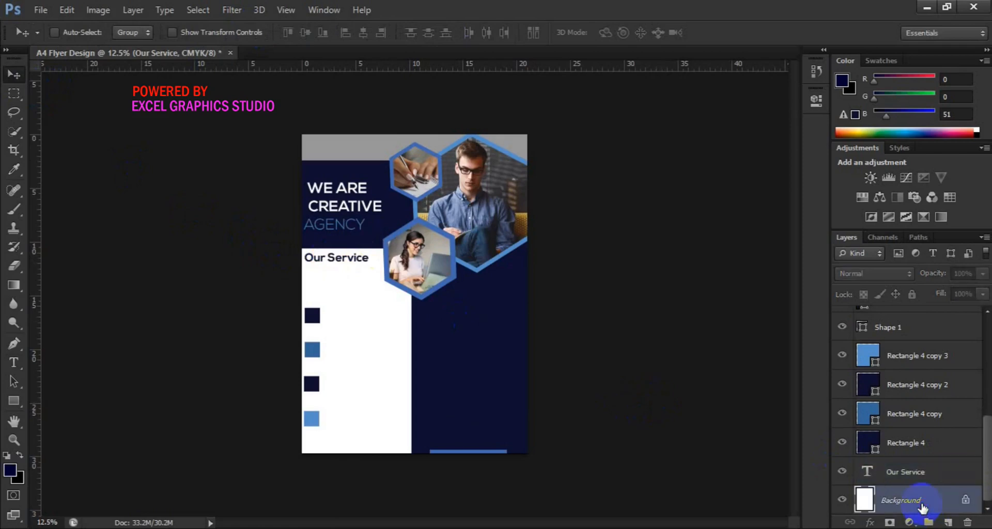
click(946, 522)
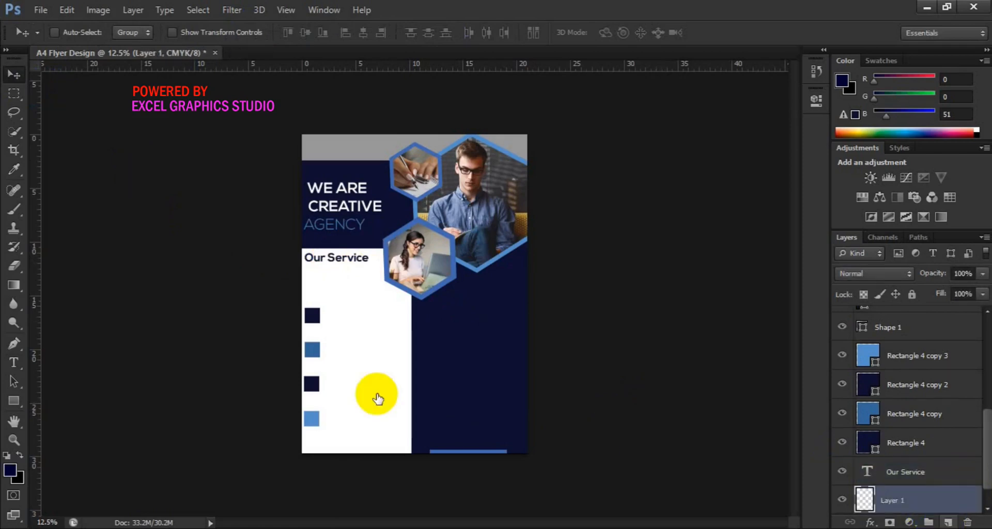
click(13, 402)
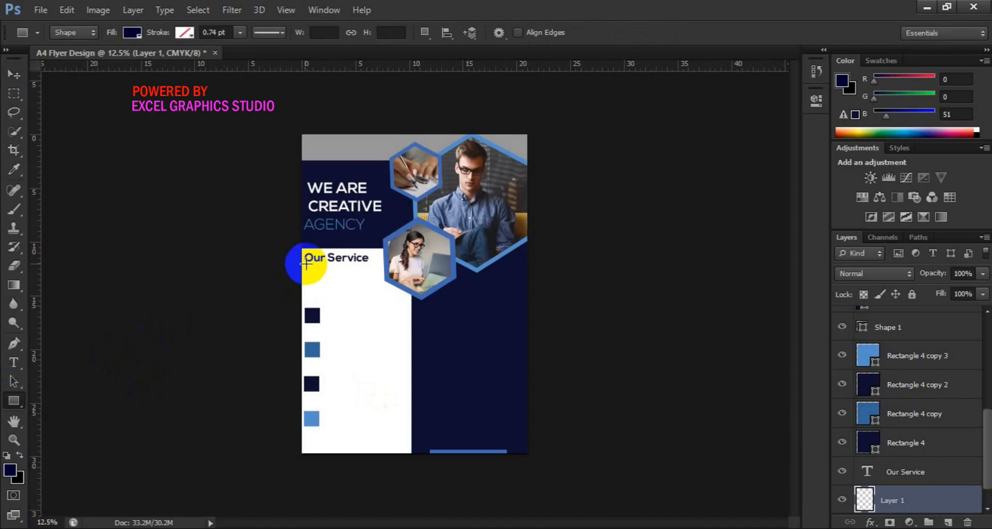
drag(312, 265, 337, 265)
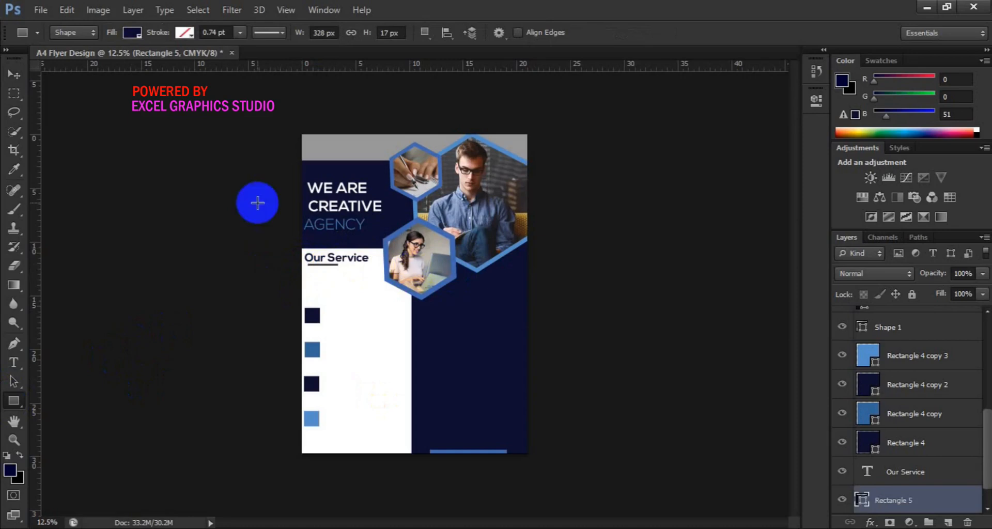
click(16, 76)
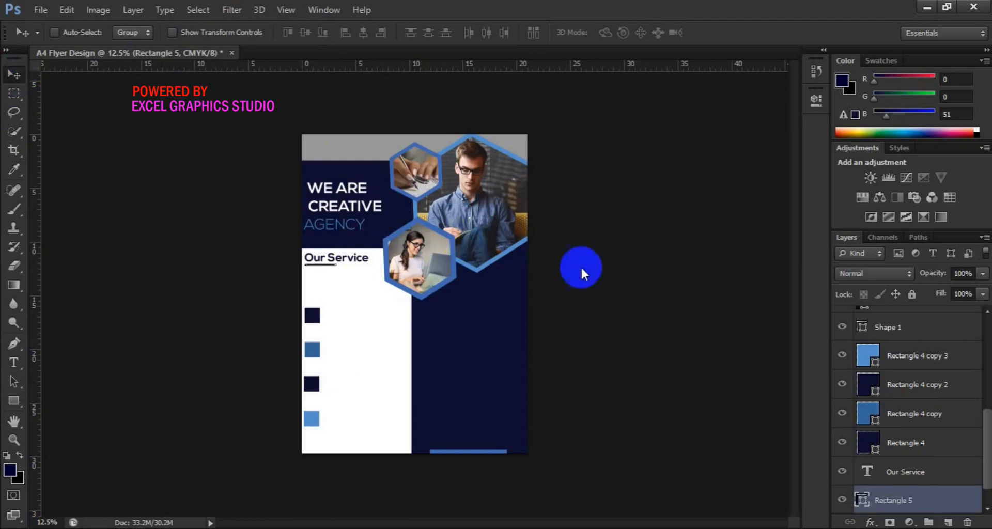
Step: Copy the shape attributes of the Rectangle 4 copy layer and paste them onto the underline, Rectangle 5
click(901, 416)
right_click(900, 413)
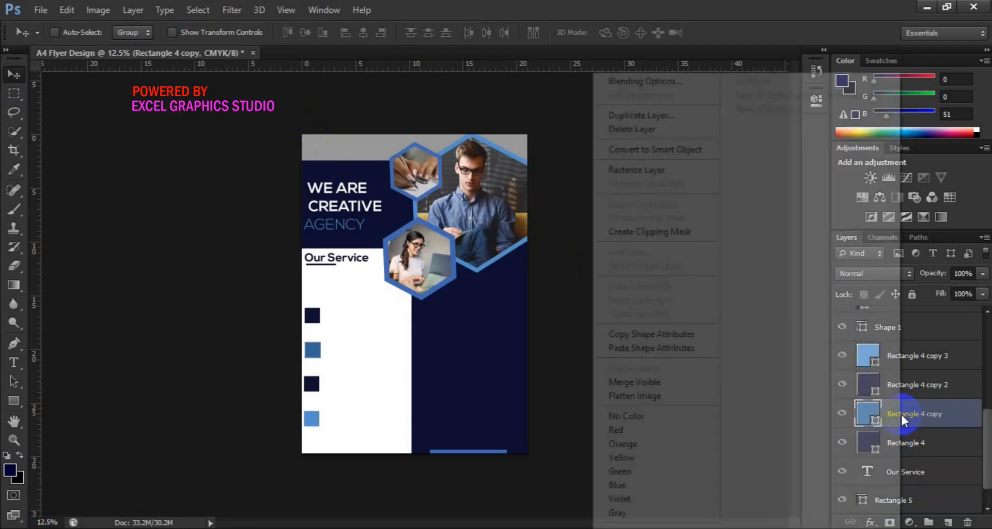
click(682, 336)
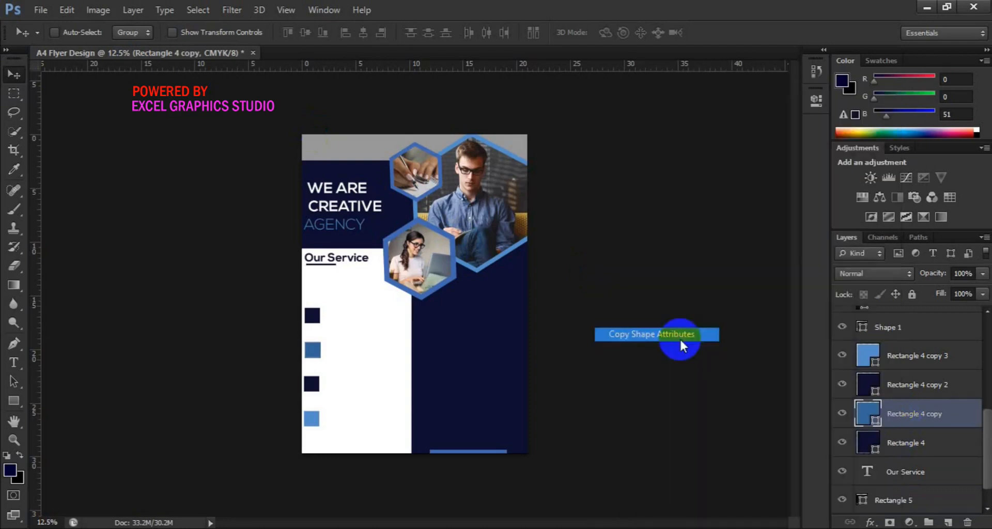
click(894, 496)
right_click(894, 491)
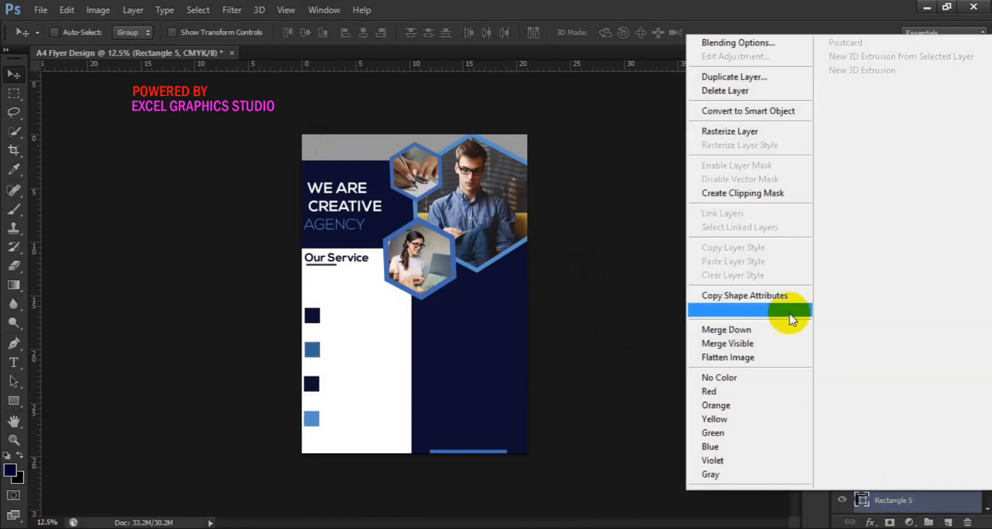
click(767, 309)
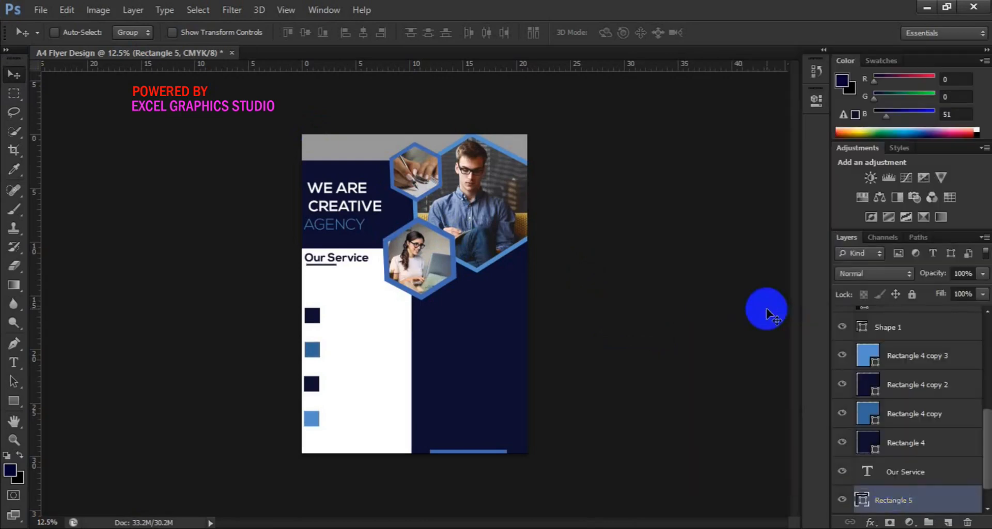
click(873, 419)
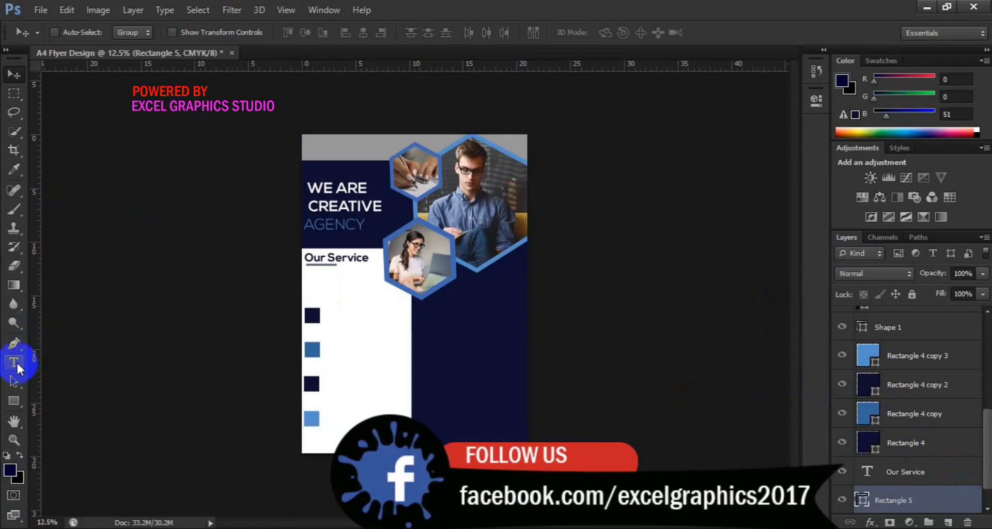
Step: Create a paragraph text box below the underline and fill it with Lorem Ipsum placeholder text at 8 pt
click(15, 363)
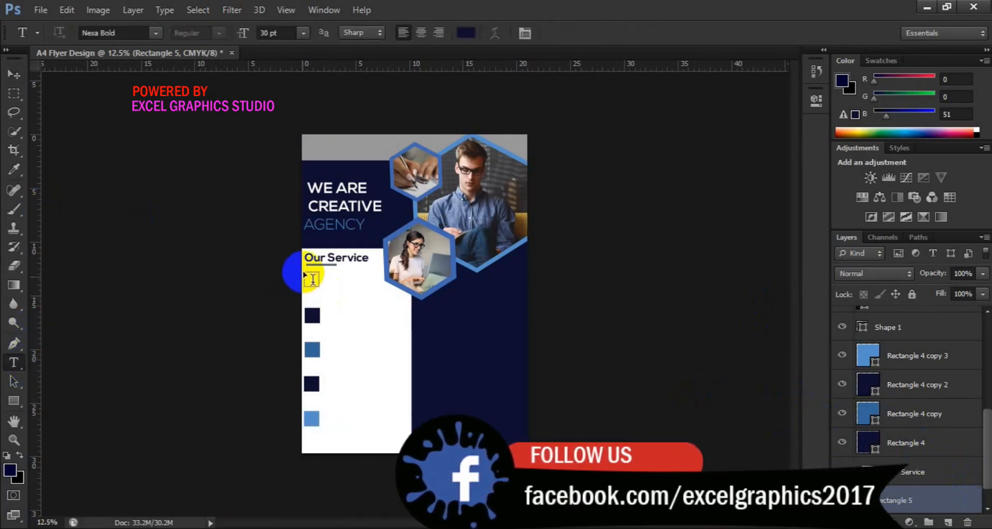
drag(303, 273, 378, 287)
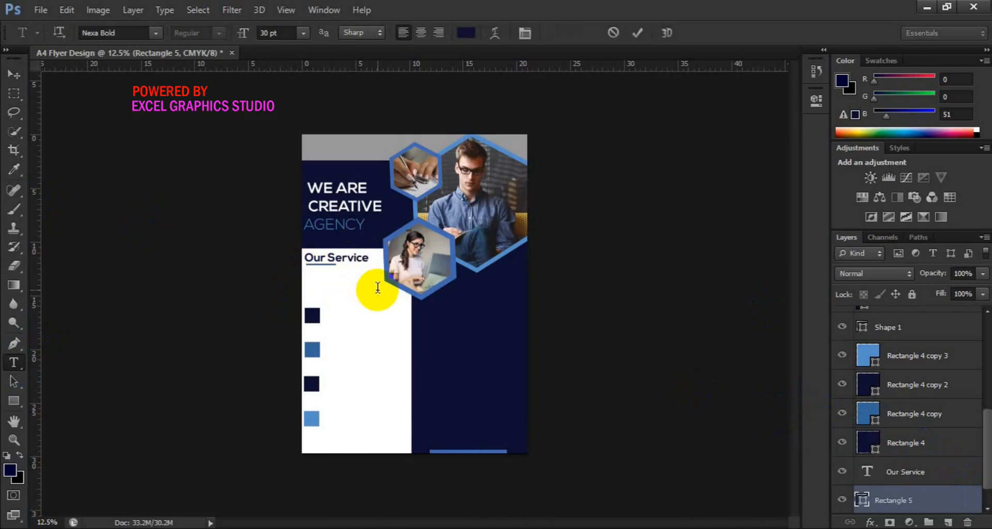
click(303, 33)
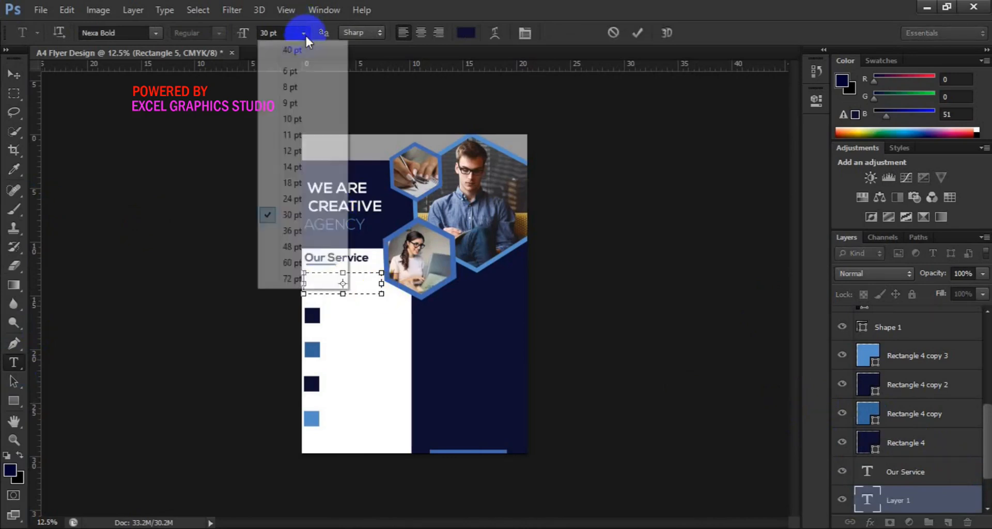
click(300, 86)
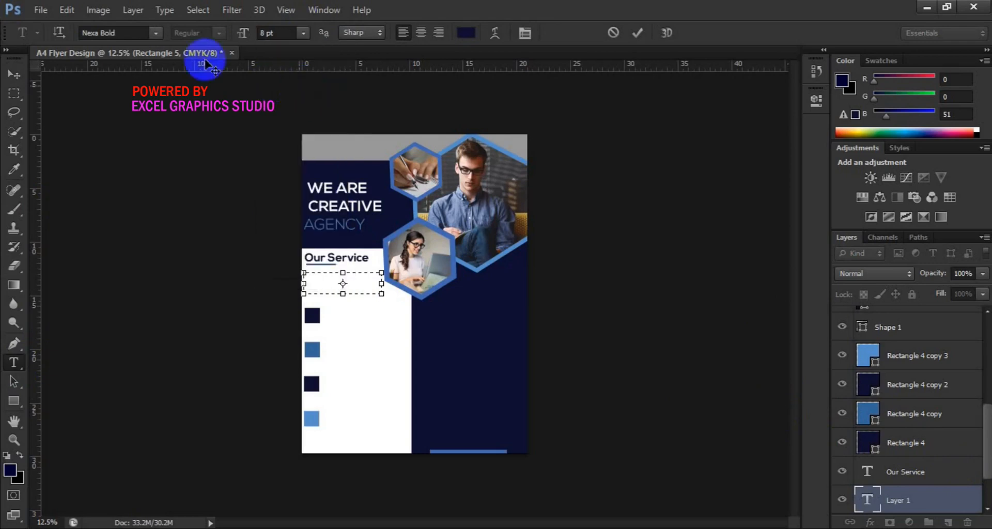
click(166, 10)
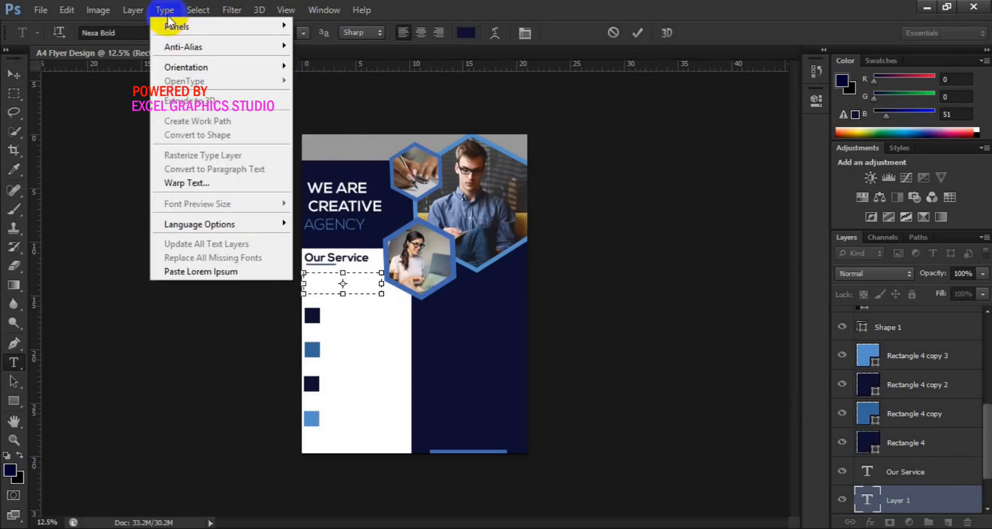
click(183, 274)
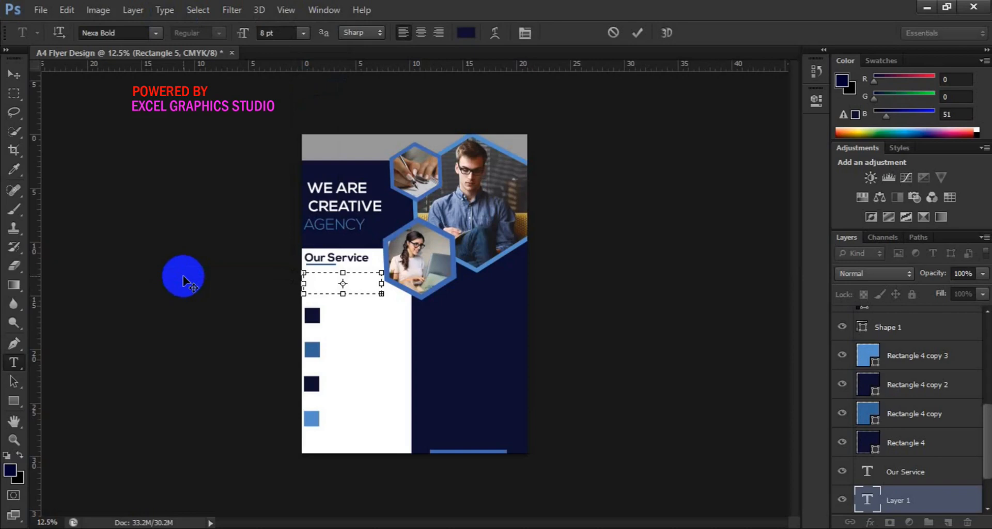
Step: Set the placeholder paragraph's size to 14 pt and shift it slightly right to sit beneath the "Our Service" underline
key(ctrl+a)
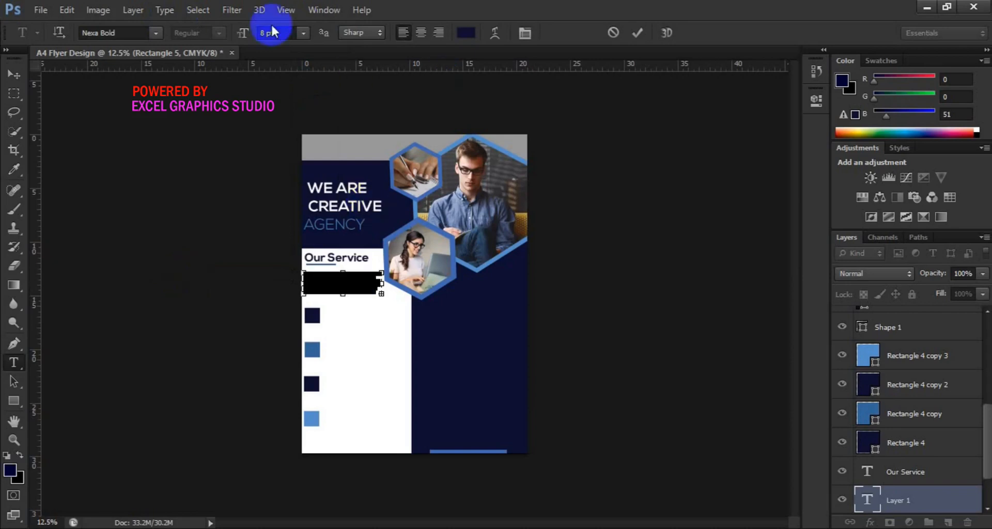
drag(245, 32, 250, 33)
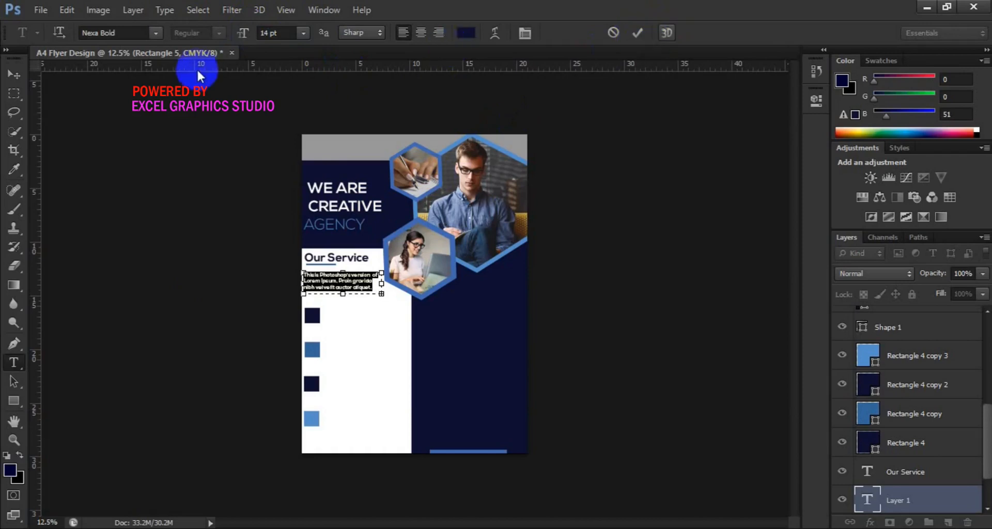
click(7, 76)
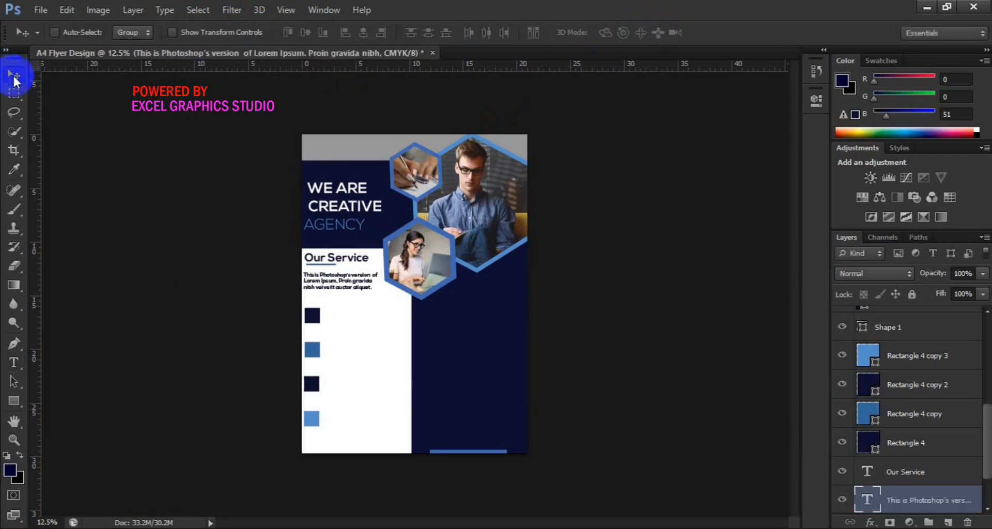
click(347, 287)
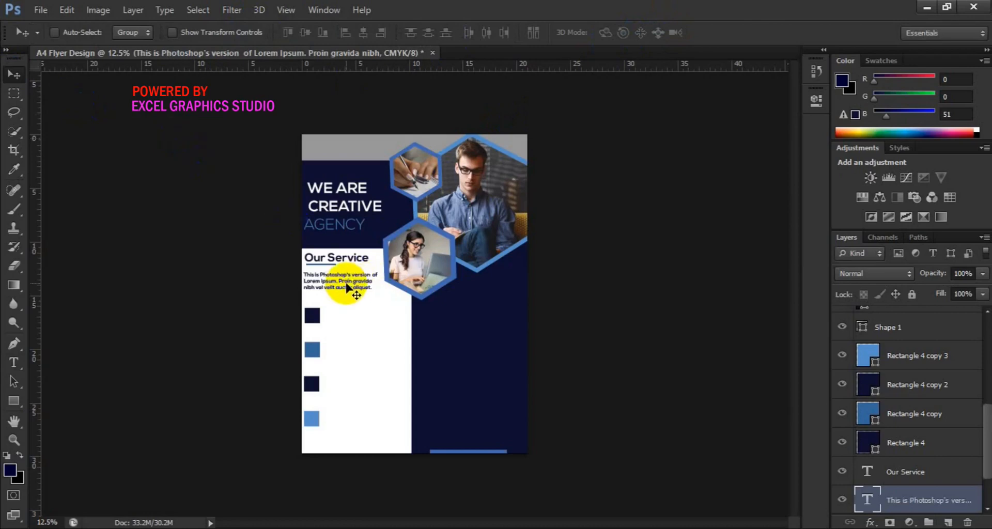
drag(347, 287, 348, 289)
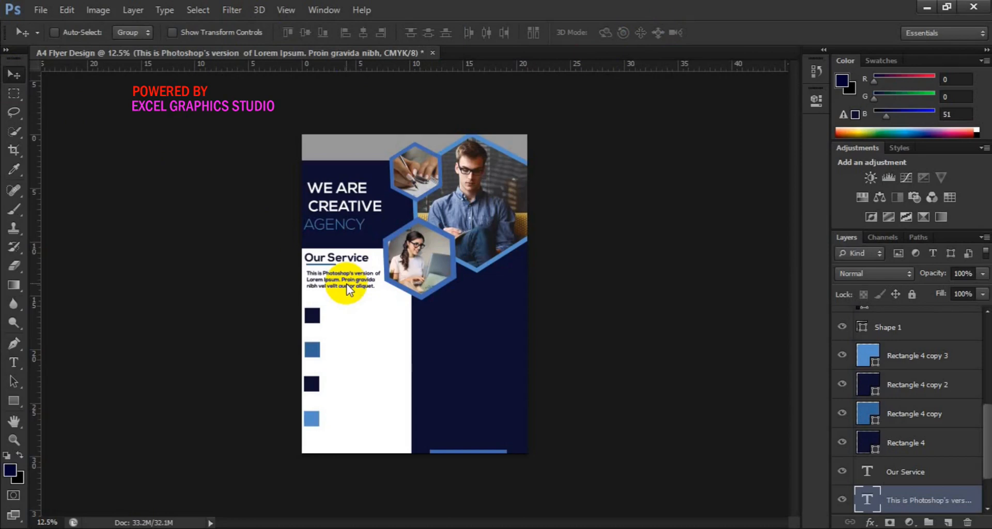
Step: Open the pin file from the Desktop folder
click(34, 10)
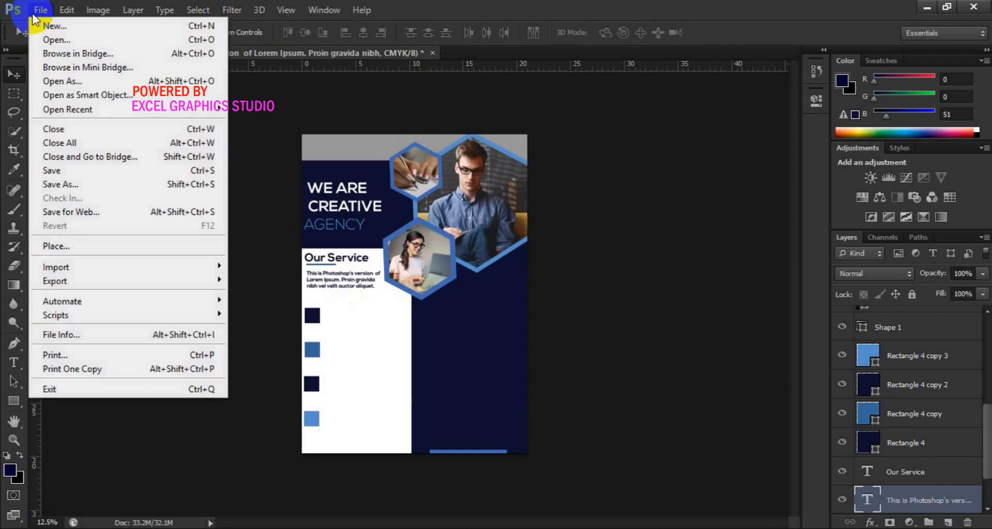
click(100, 41)
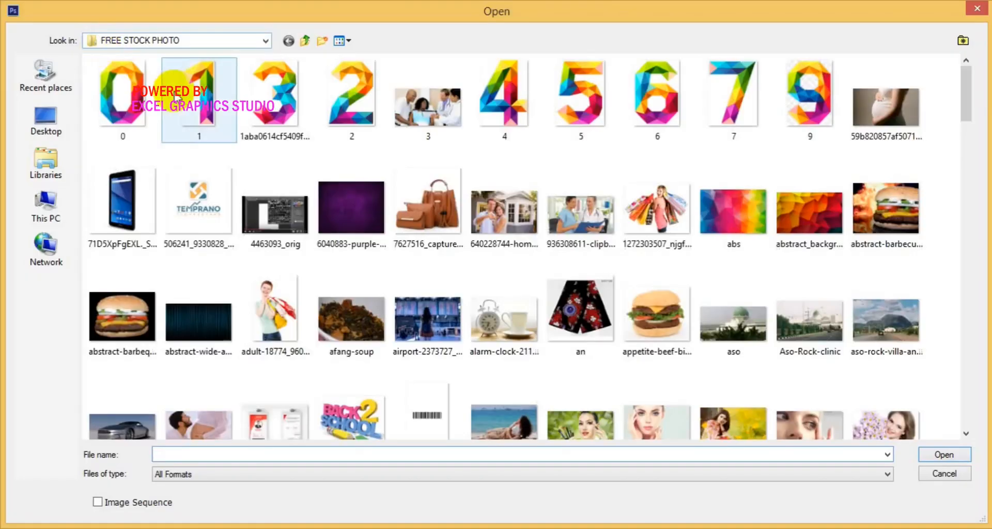
click(52, 118)
click(52, 114)
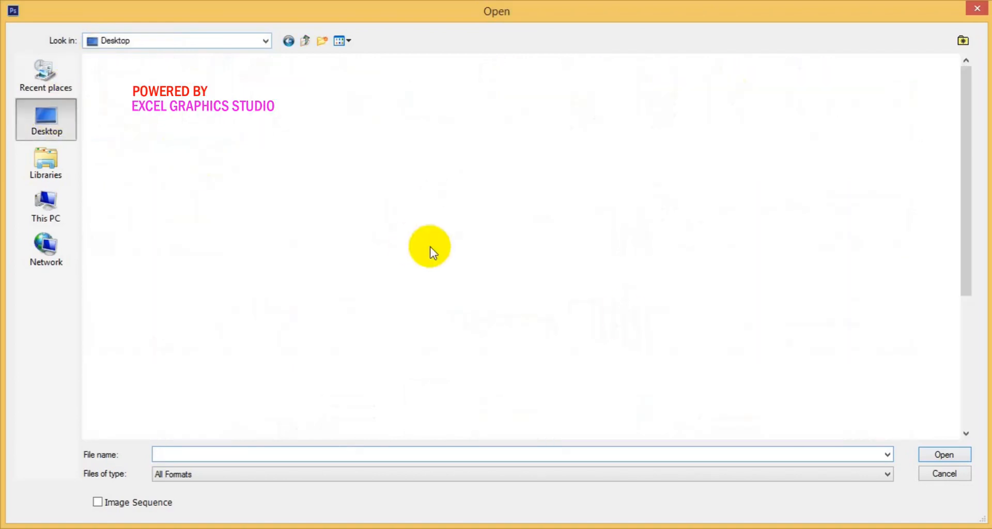
click(966, 391)
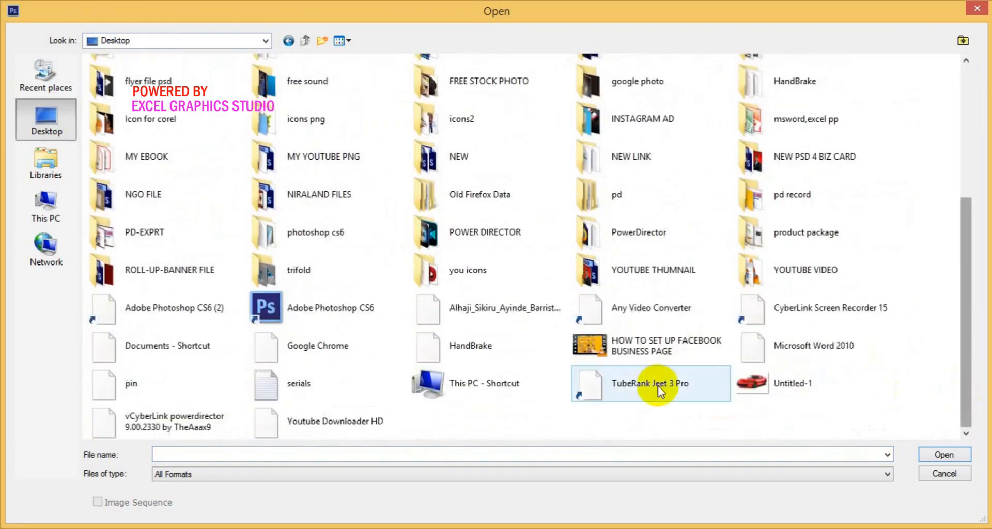
click(150, 395)
click(937, 455)
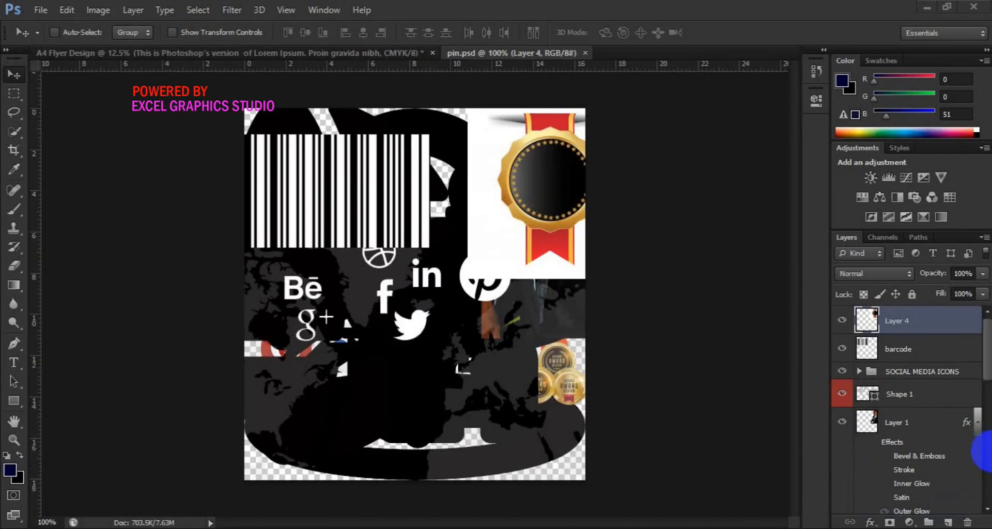
Step: Select the three consecutive Shape 1 icon layers between Group 1 and social-media in pin.psd
click(987, 468)
scroll(987, 468, down, 3)
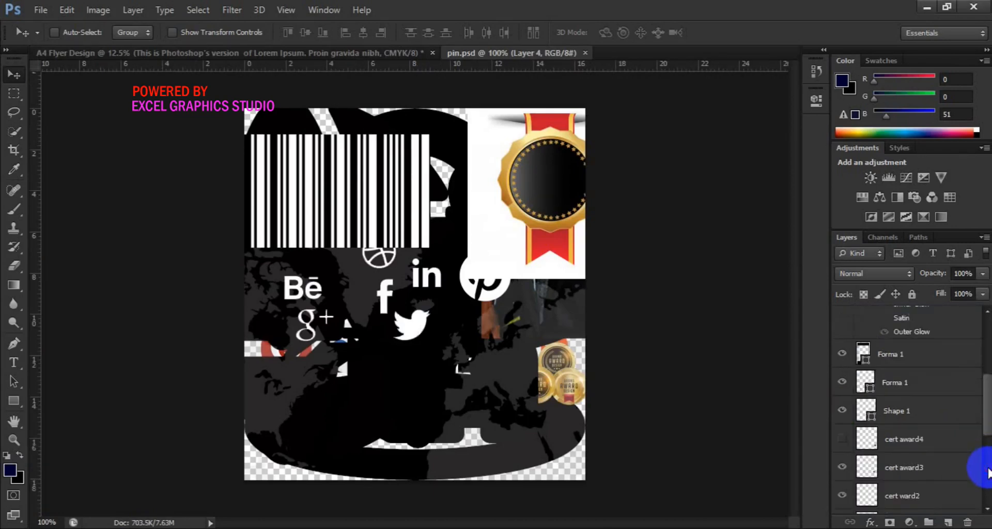
scroll(988, 471, down, 3)
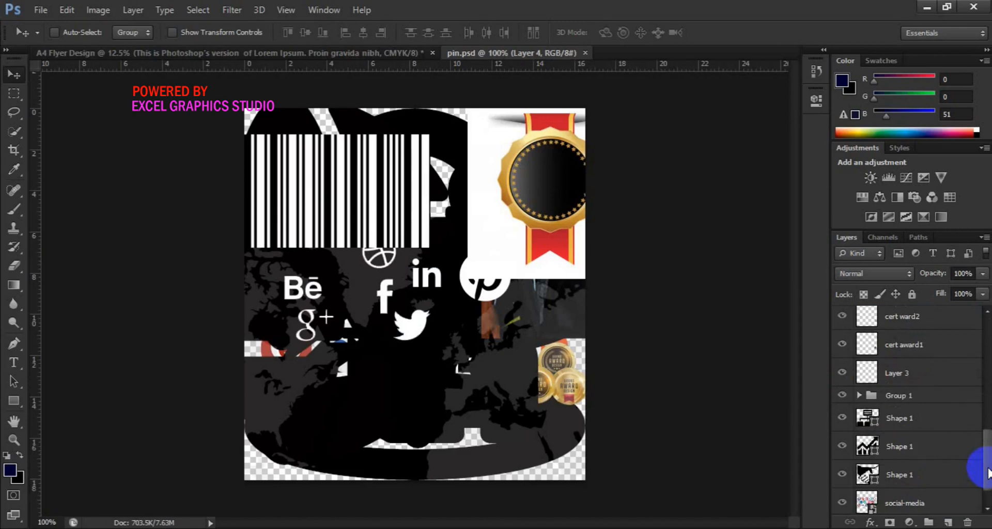
click(896, 420)
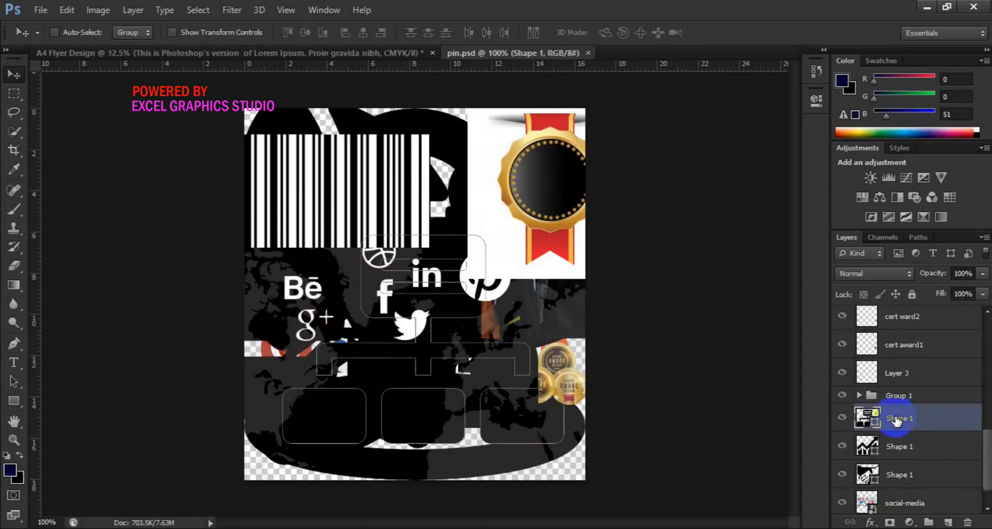
shift+click(896, 473)
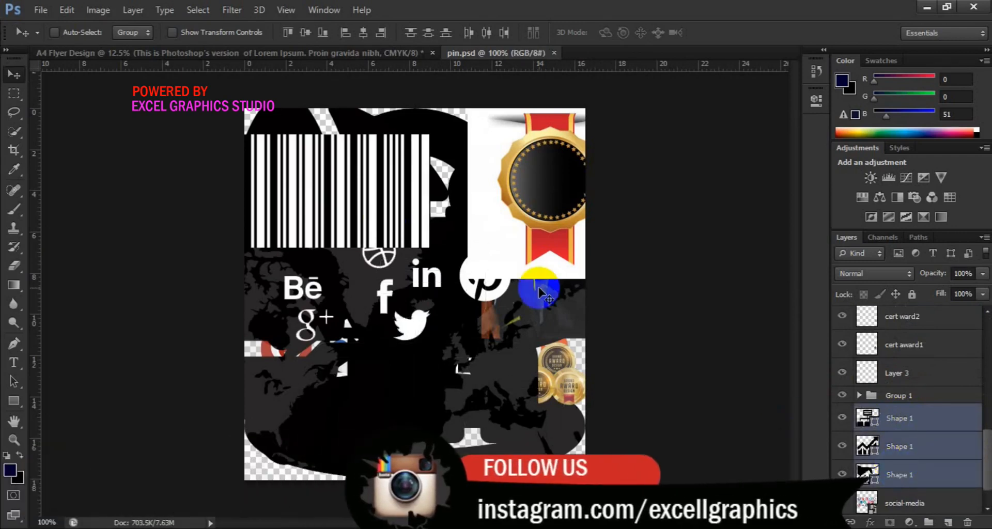
Step: Copy the three selected icon shapes into the flyer directly above Rectangle 4 copy 3, placing them beside the column of small squares
click(233, 58)
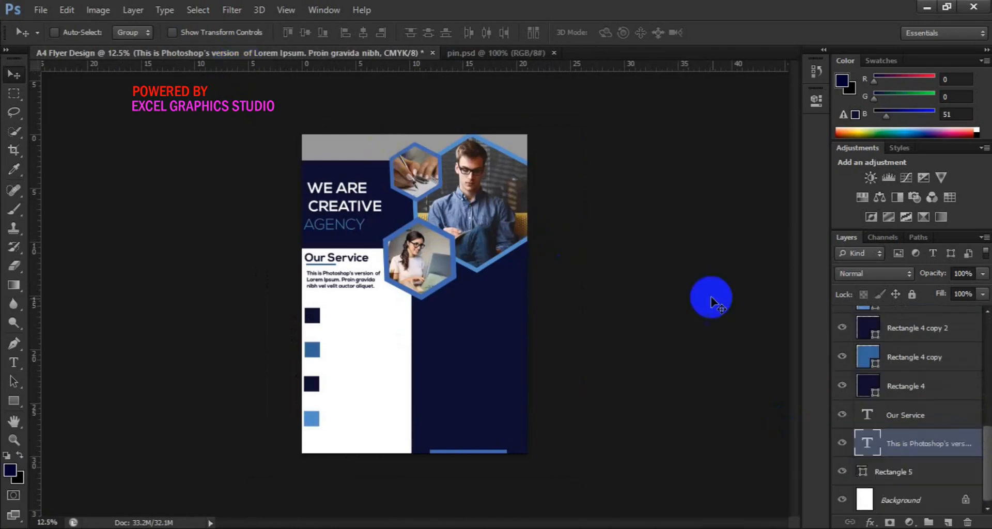
click(987, 312)
click(987, 313)
click(987, 313)
click(987, 313)
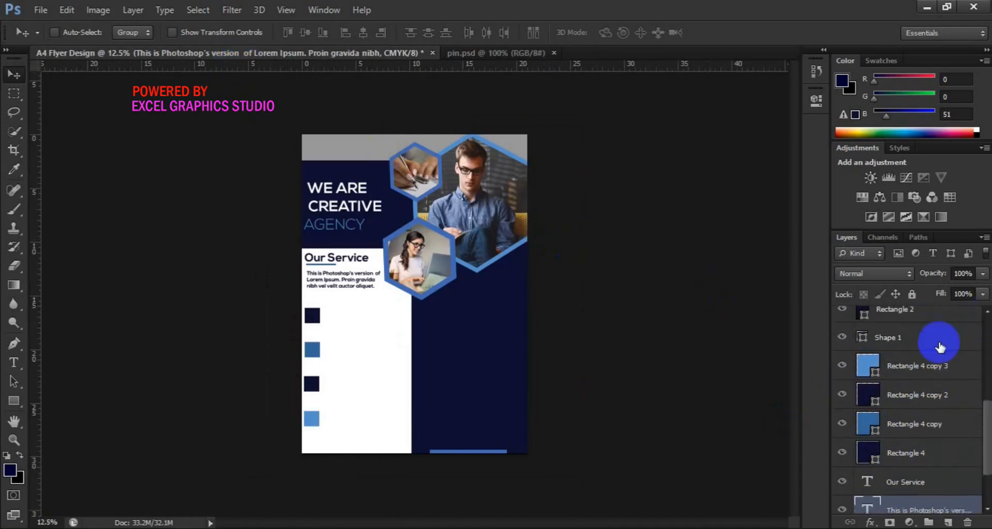
click(911, 365)
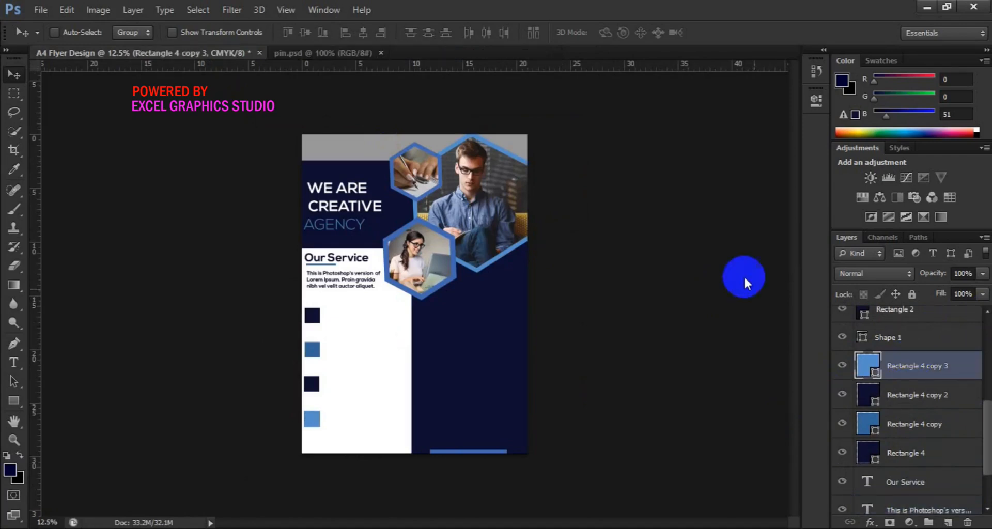
click(348, 54)
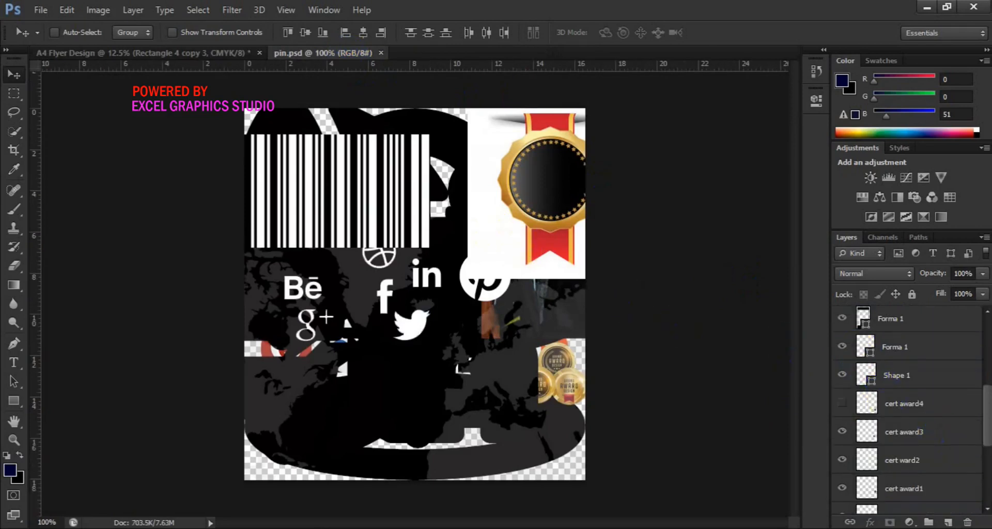
scroll(989, 495, down, 3)
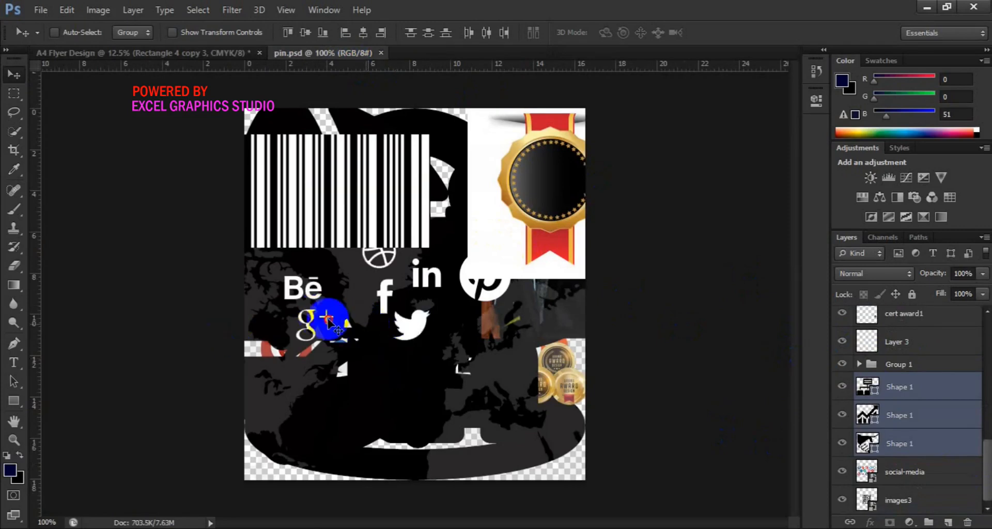
drag(181, 150, 158, 55)
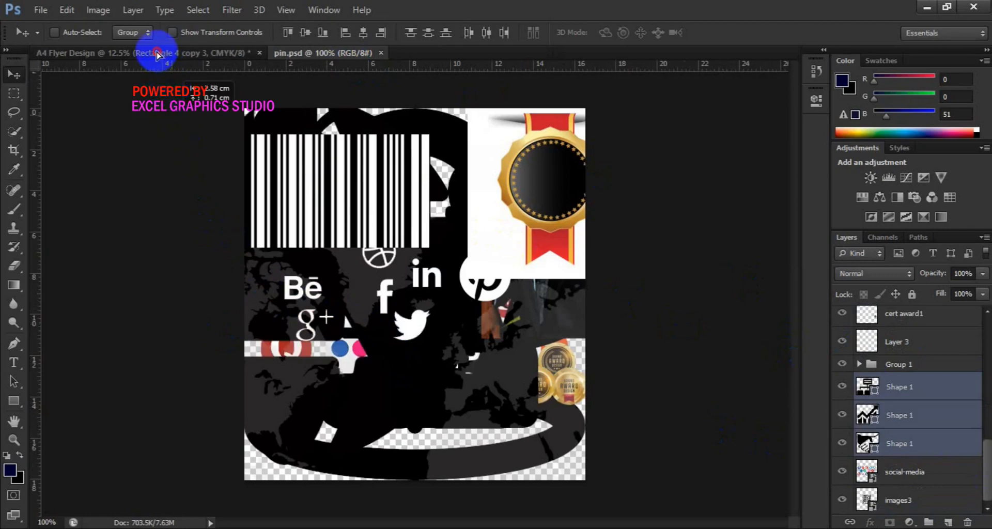
drag(158, 54, 333, 280)
drag(338, 337, 338, 337)
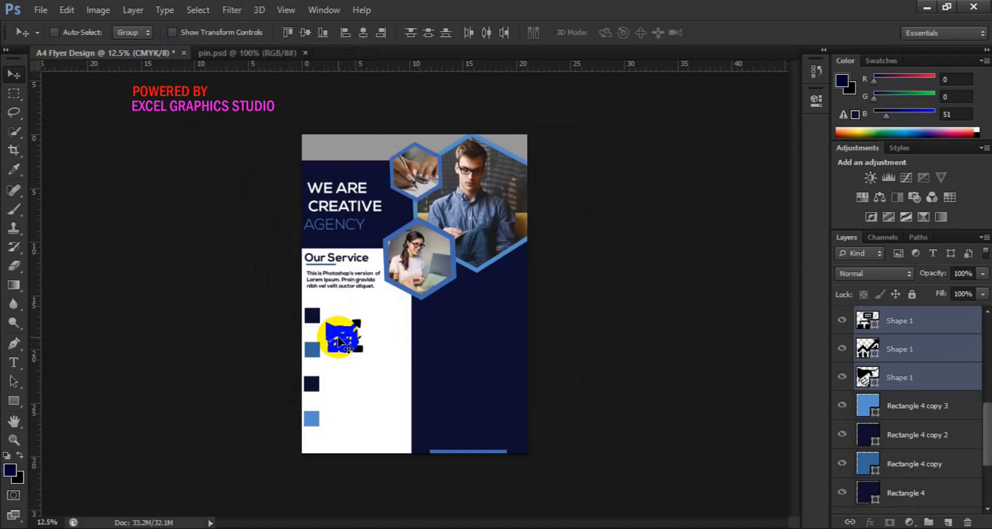
Step: Scale the organisation-chart icon to about 48% and place it on the first small navy square
click(901, 330)
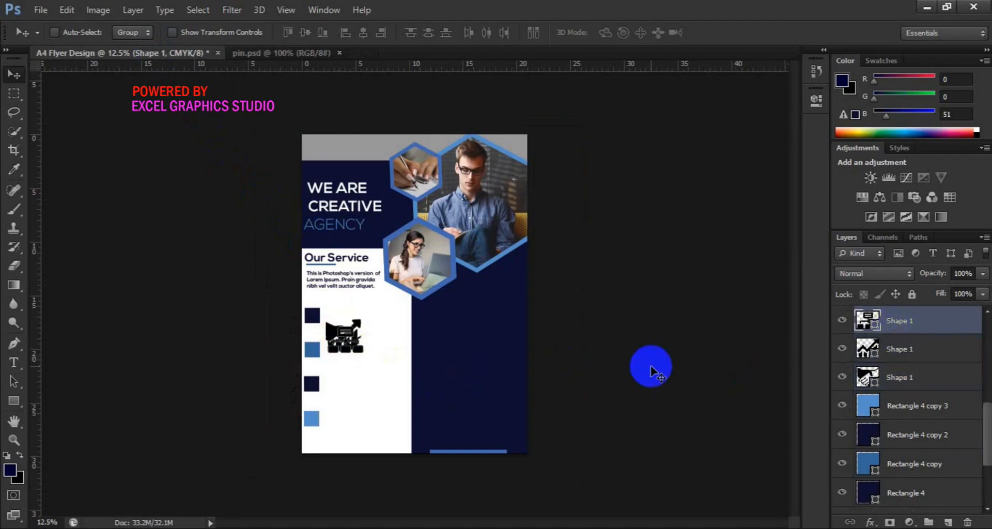
key(ctrl+t)
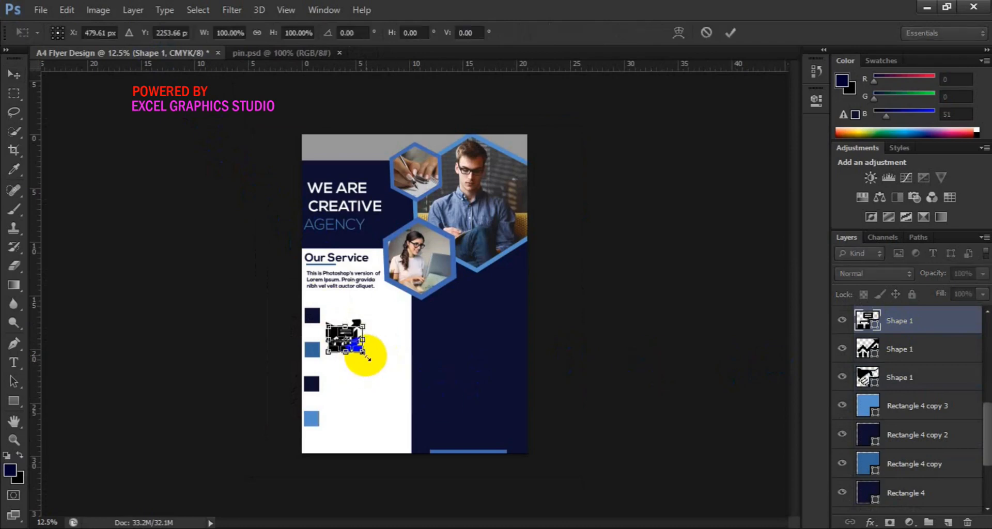
drag(366, 357, 357, 348)
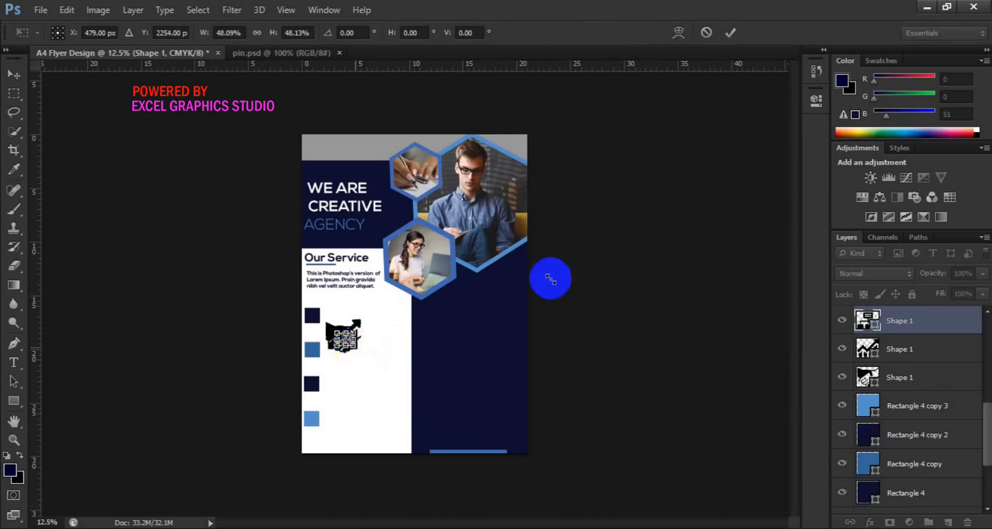
click(729, 33)
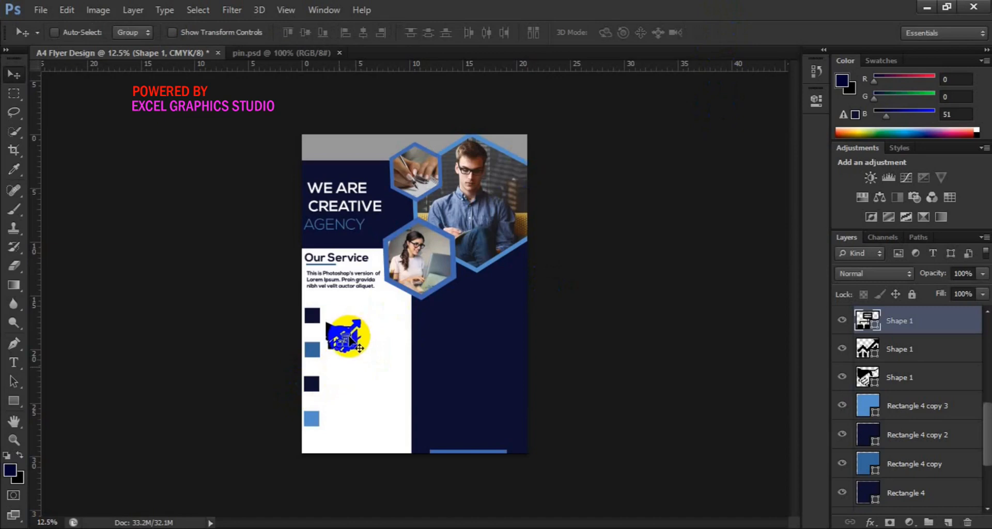
drag(344, 330, 312, 315)
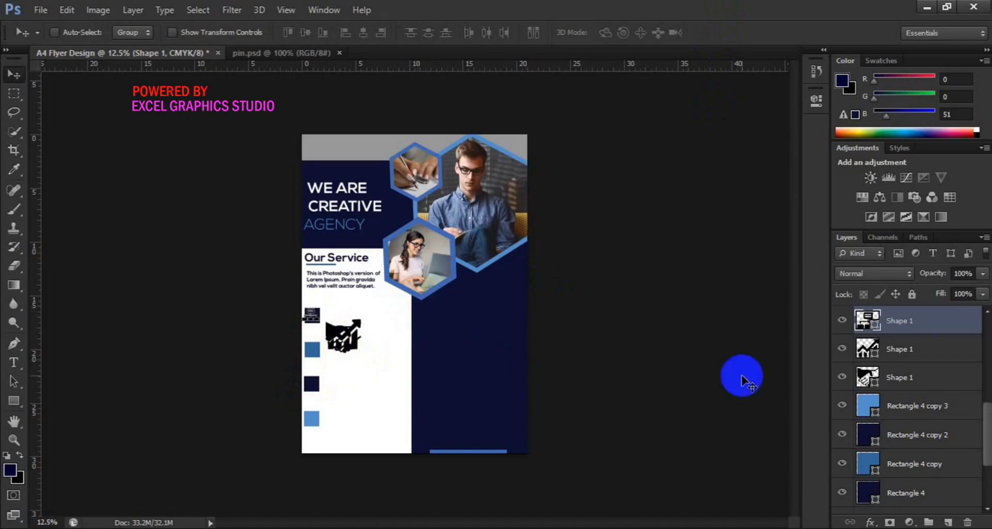
Step: Recolour the organisation-chart icon white (ffffff)
double_click(876, 324)
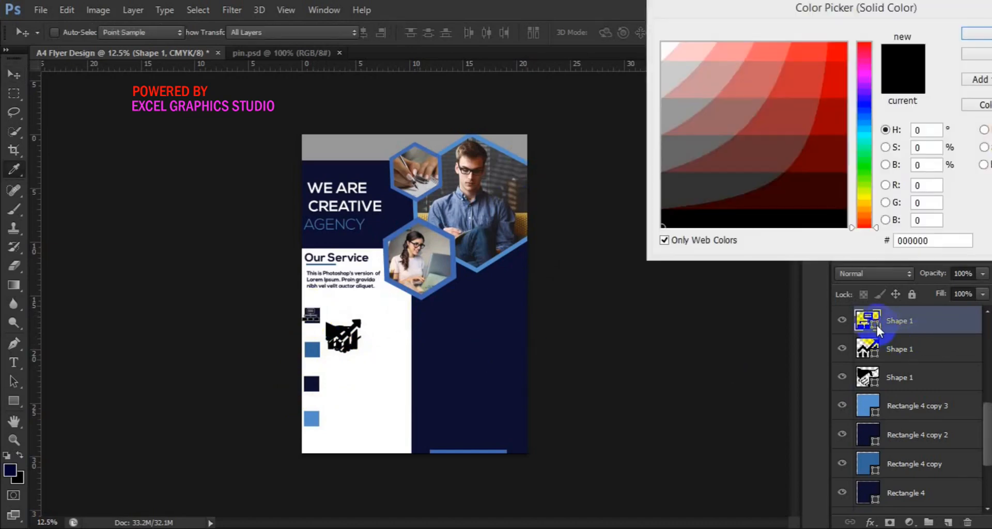
click(662, 45)
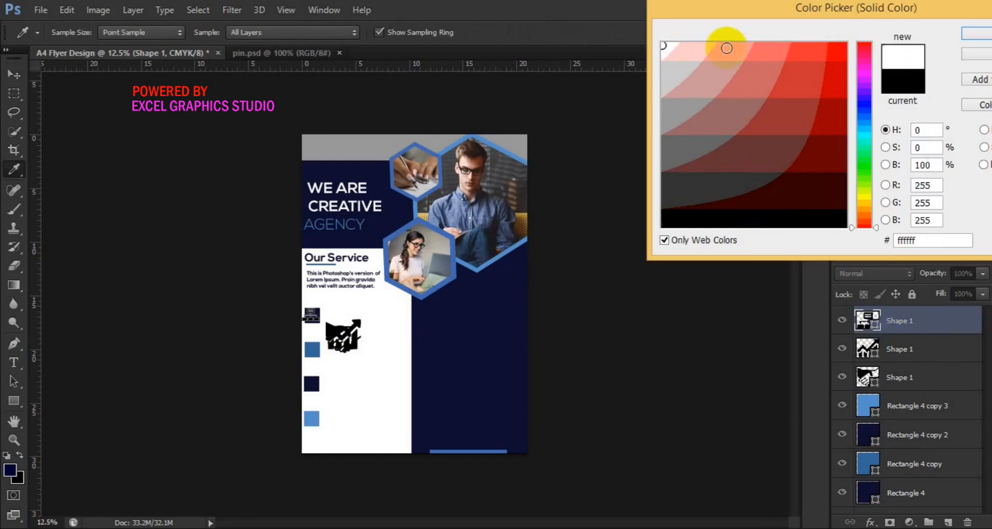
click(977, 36)
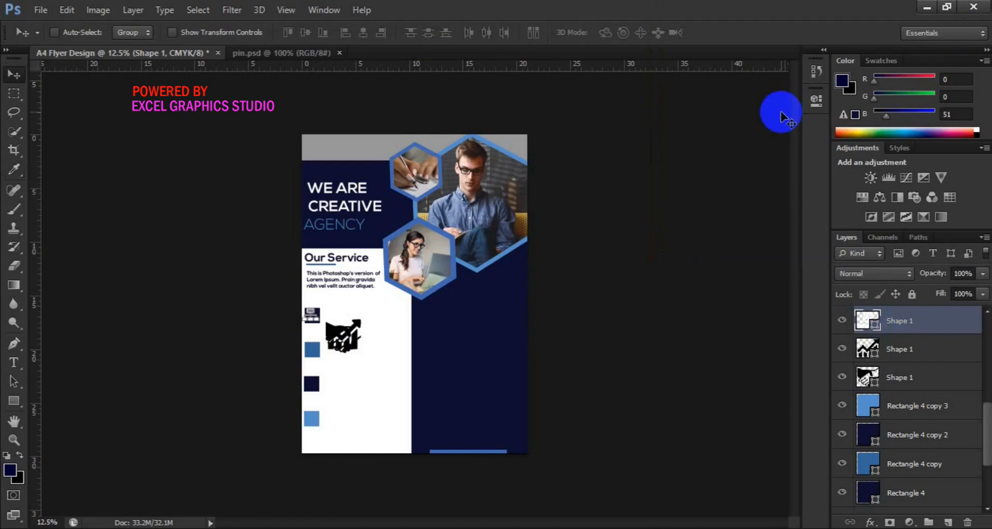
Step: Scale the white organisation-chart icon to about 74% so it fits inside the first square
key(ctrl+t)
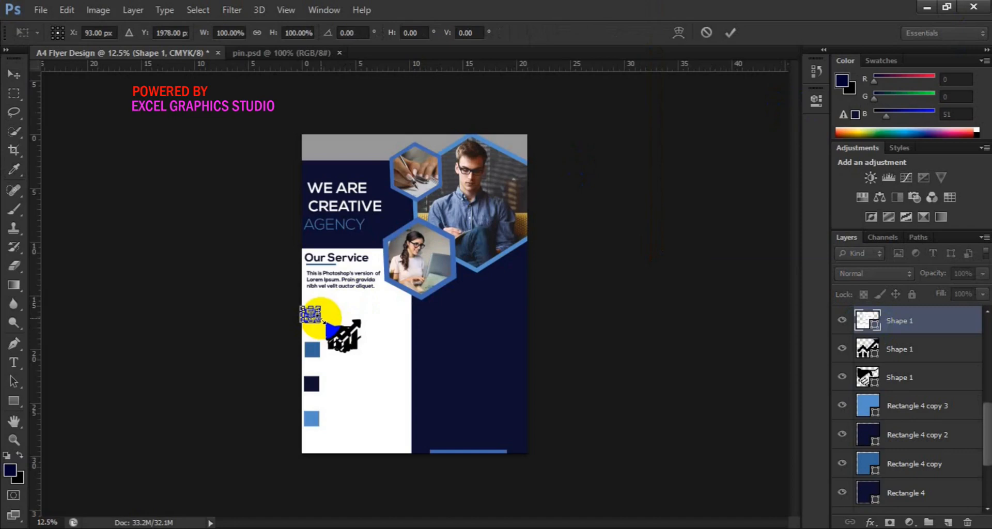
drag(321, 318, 317, 318)
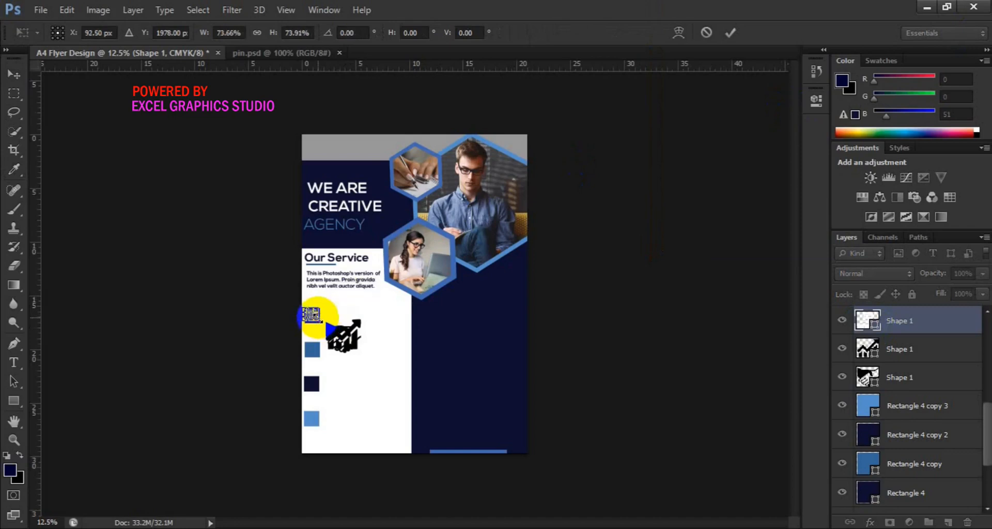
click(730, 32)
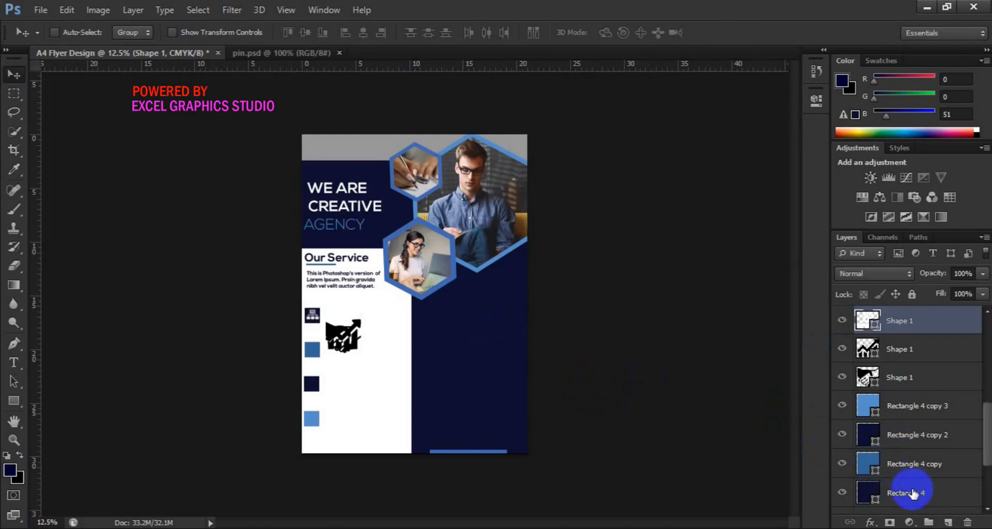
Step: Align the white icon and Rectangle 4 copy 2 on their vertical and horizontal centres
click(901, 439)
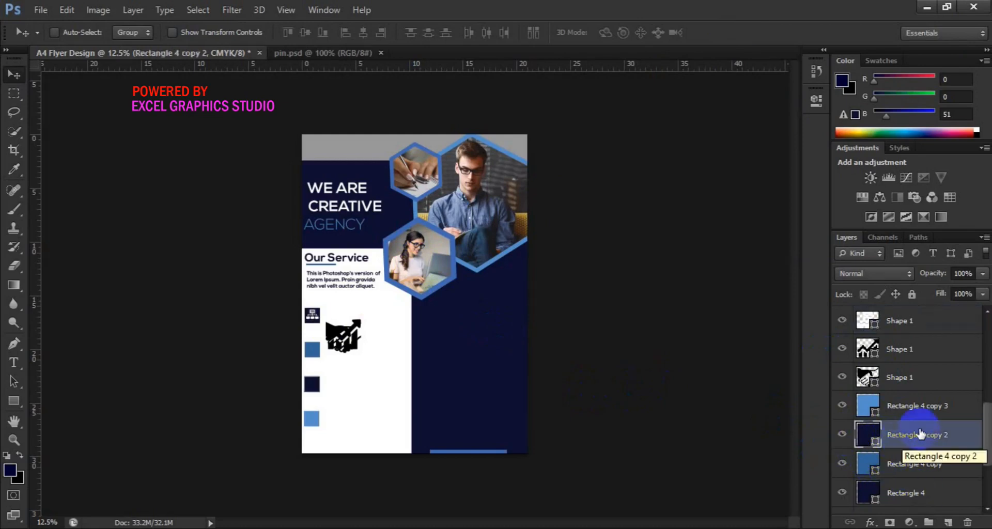
ctrl+click(899, 322)
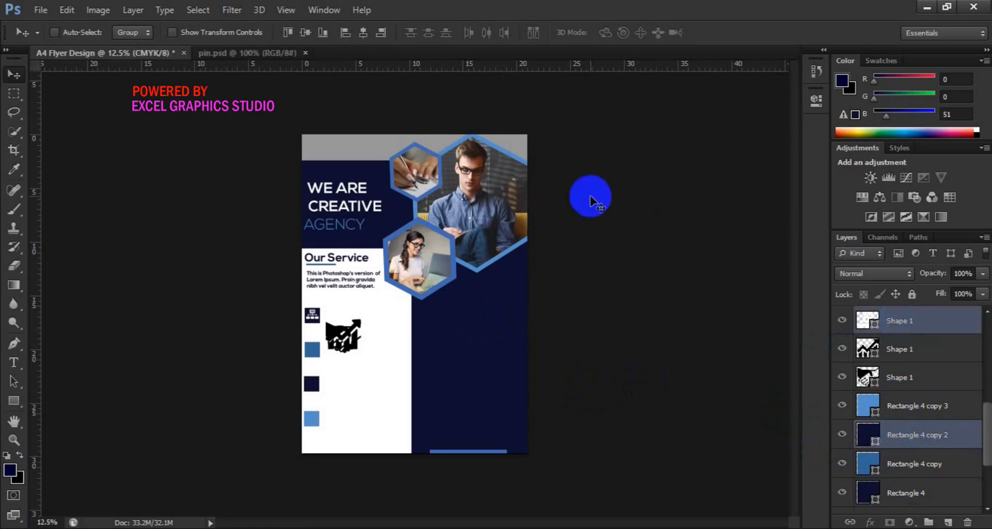
click(307, 32)
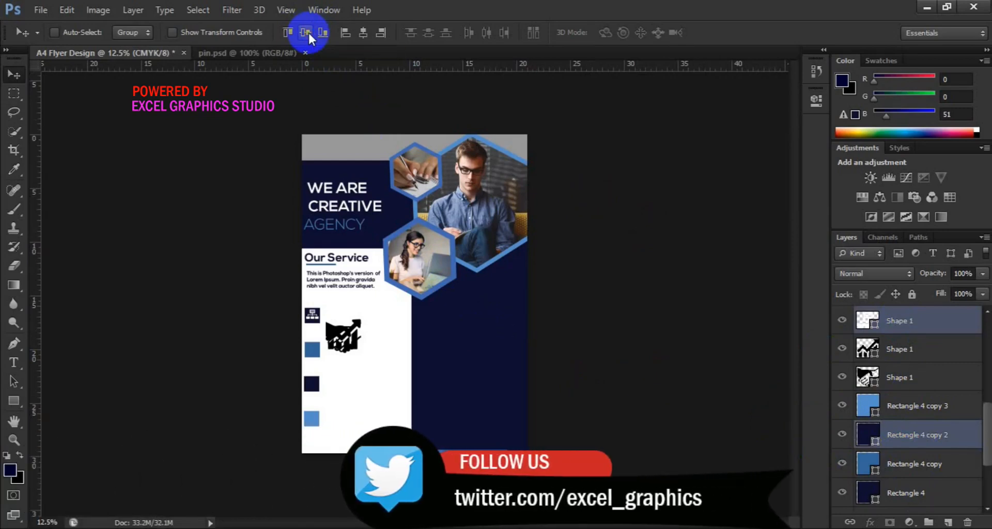
click(363, 32)
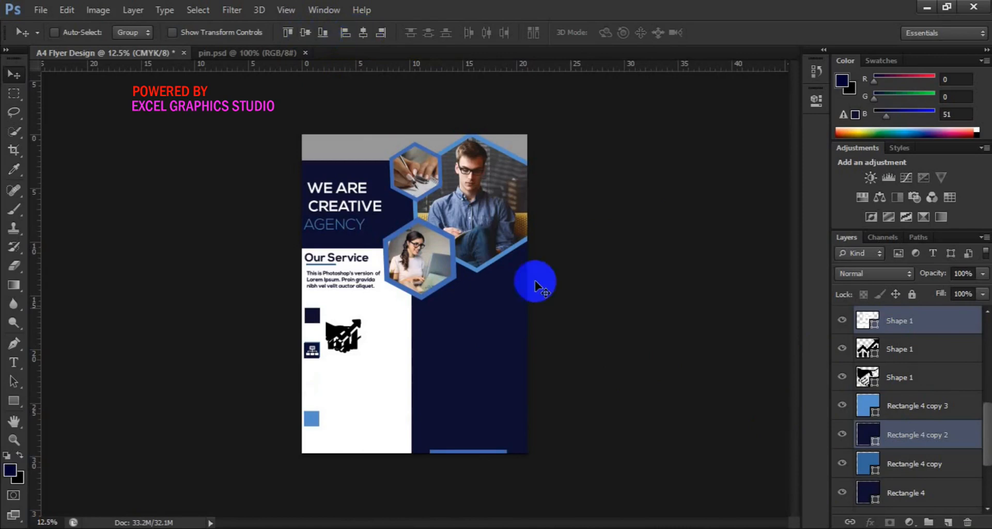
Step: Move Rectangle 4 copy 2 down to the third position in the column, in line with the other squares
click(902, 415)
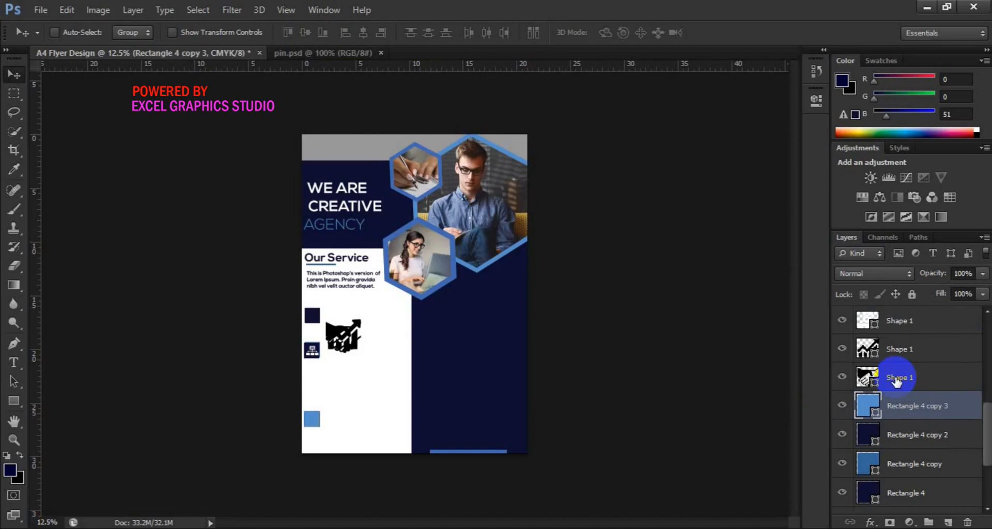
click(909, 434)
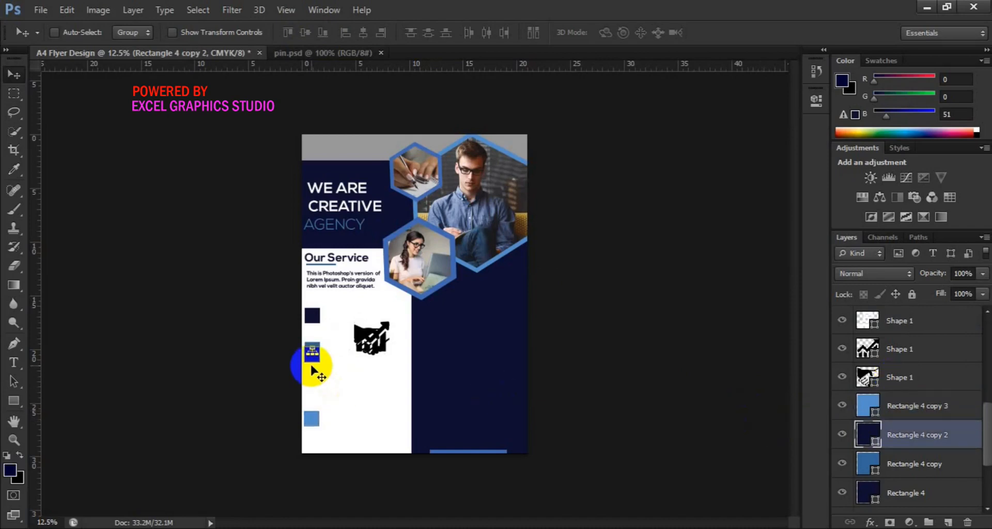
drag(312, 368, 313, 395)
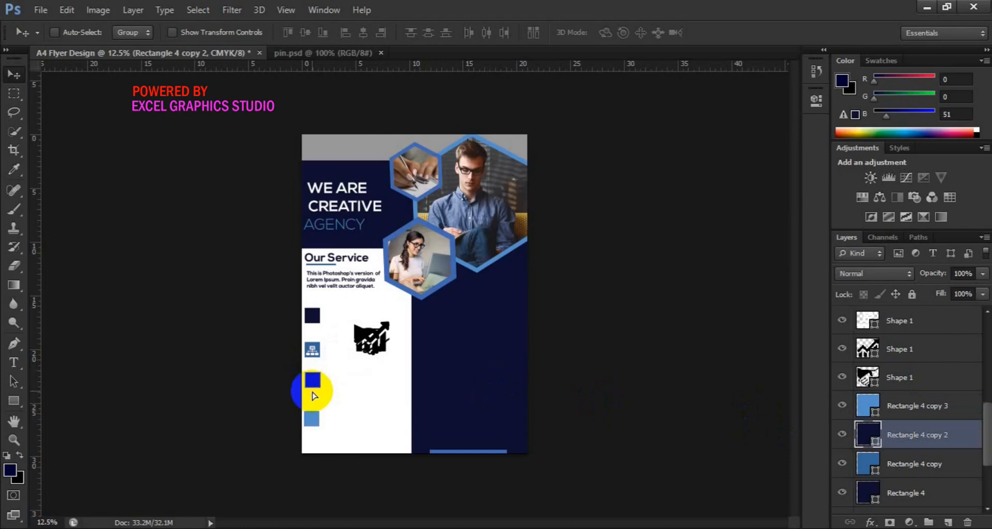
key(Down)
key(Down)
key(Down)
key(Down)
key(Down)
key(Down)
key(Down)
key(Left)
key(Left)
key(Right)
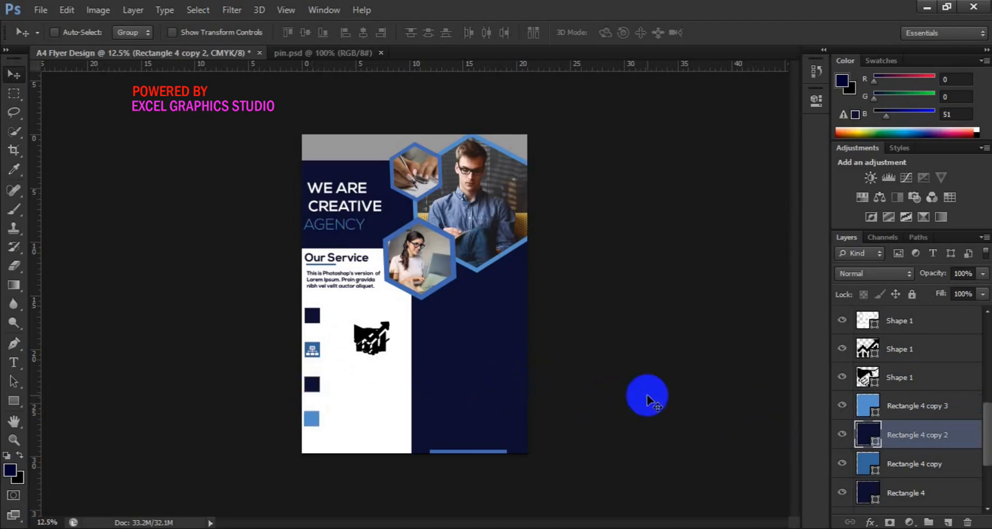
Step: Scale the growth-chart icon to about 37% so it fits inside a coloured square
click(904, 351)
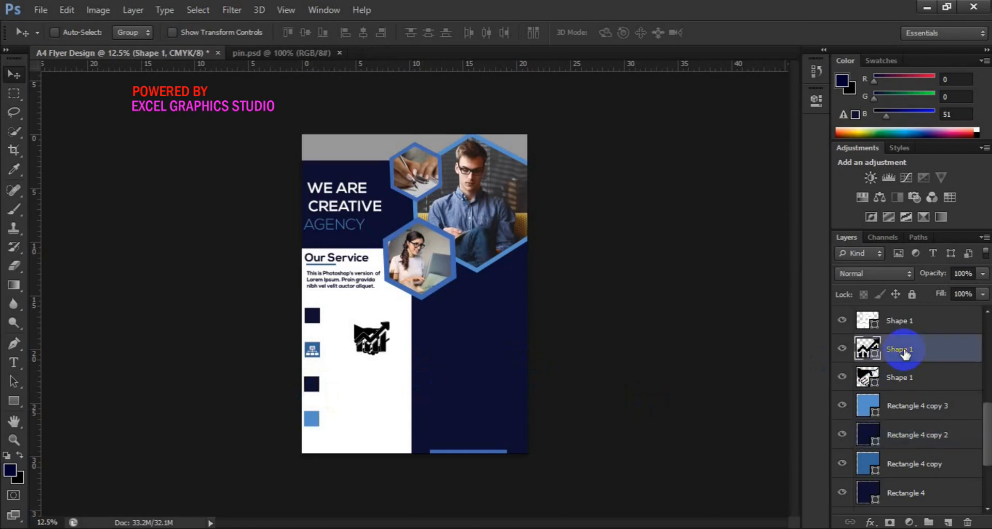
key(ctrl+t)
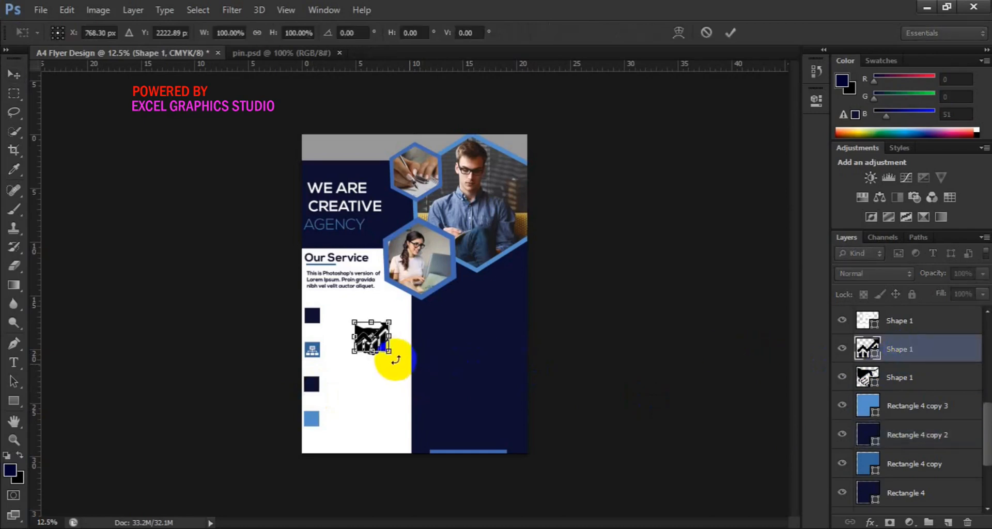
mouse_move(388, 354)
mouse_down()
mouse_move(372, 354)
mouse_move(377, 345)
mouse_up()
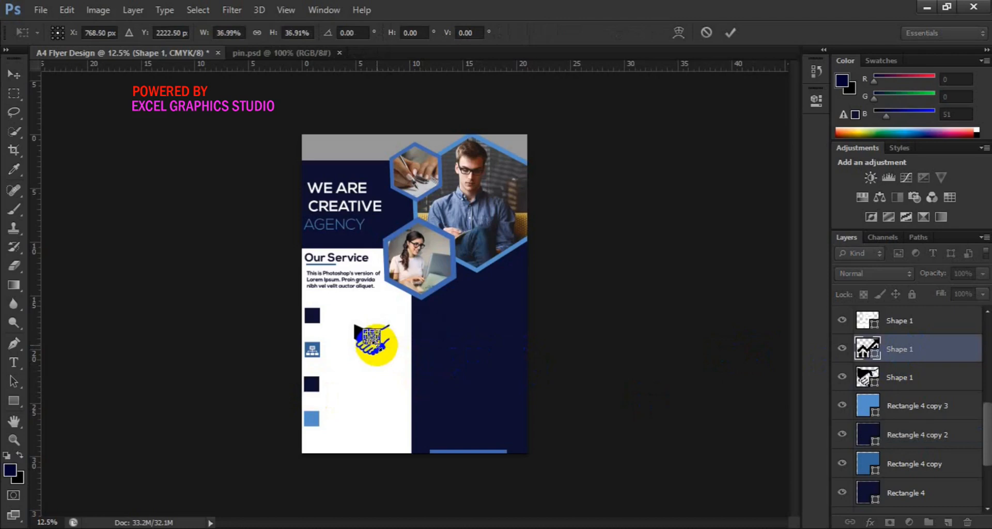
click(730, 35)
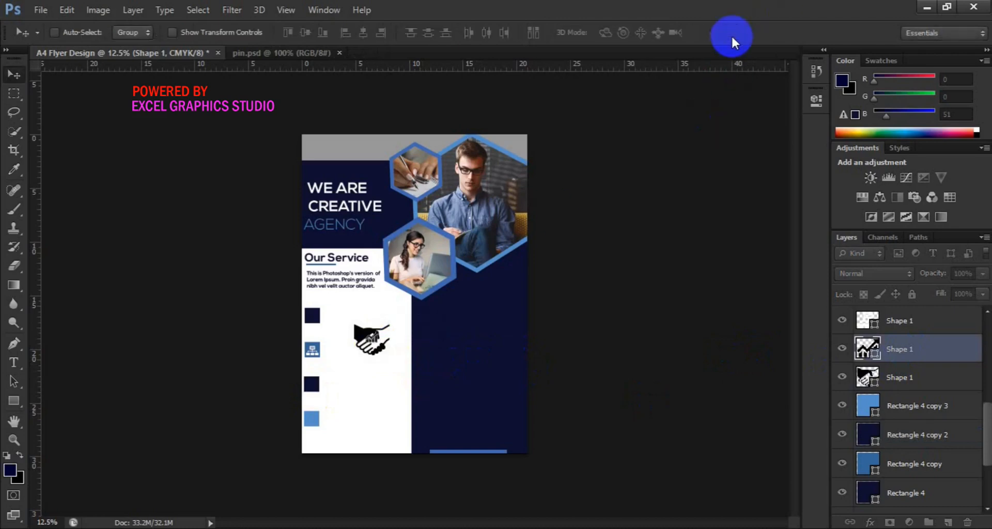
Step: Place the growth-chart icon on Rectangle 4 copy 3 and align both on their vertical and horizontal centres
drag(371, 343, 312, 421)
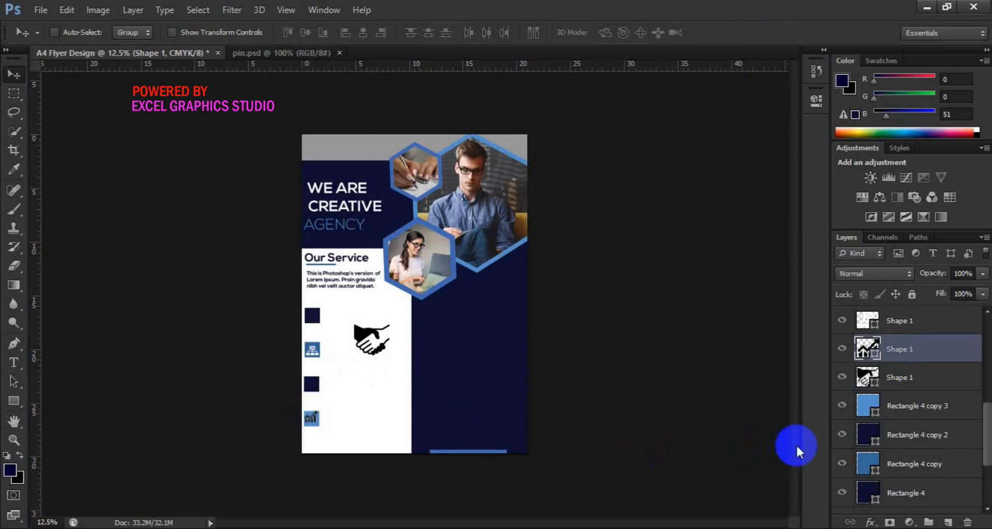
ctrl+click(917, 407)
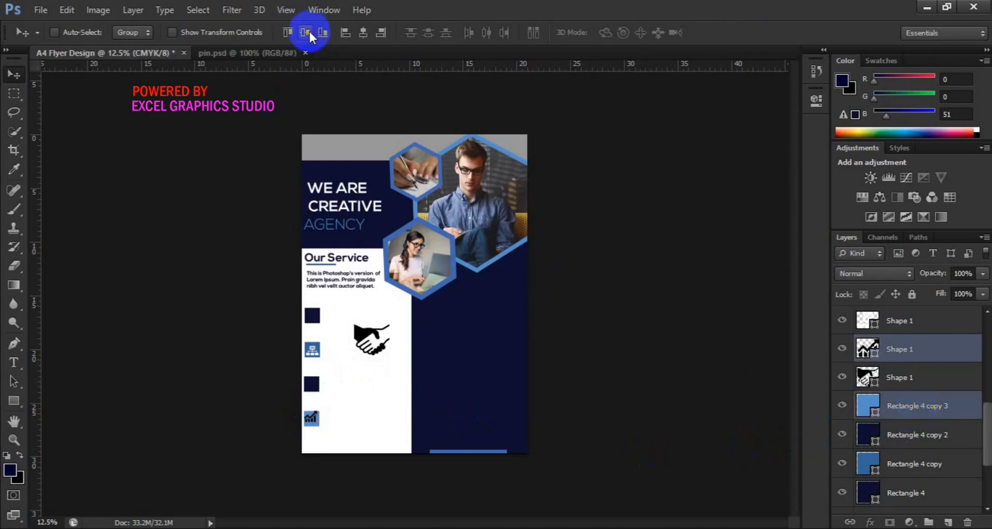
click(364, 32)
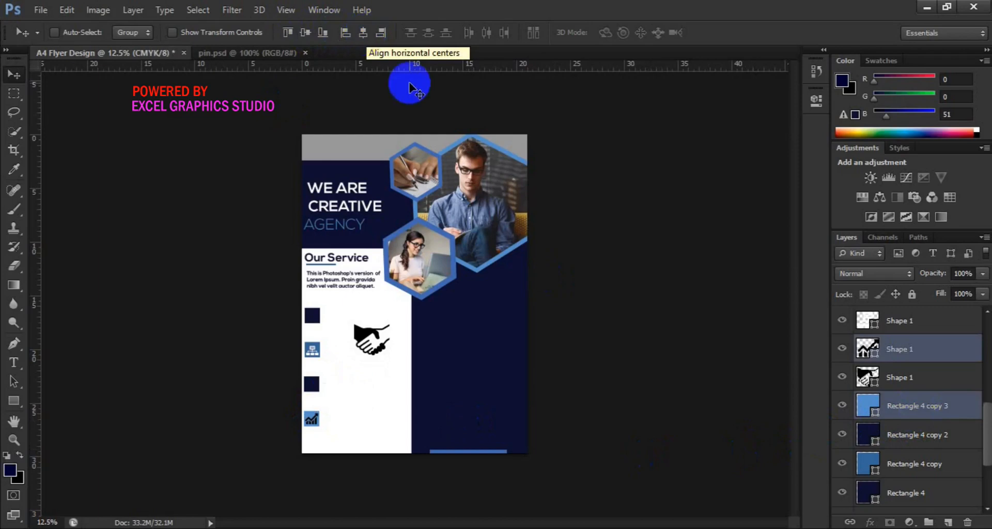
Step: Scale the handshake icon to about 31%
click(914, 376)
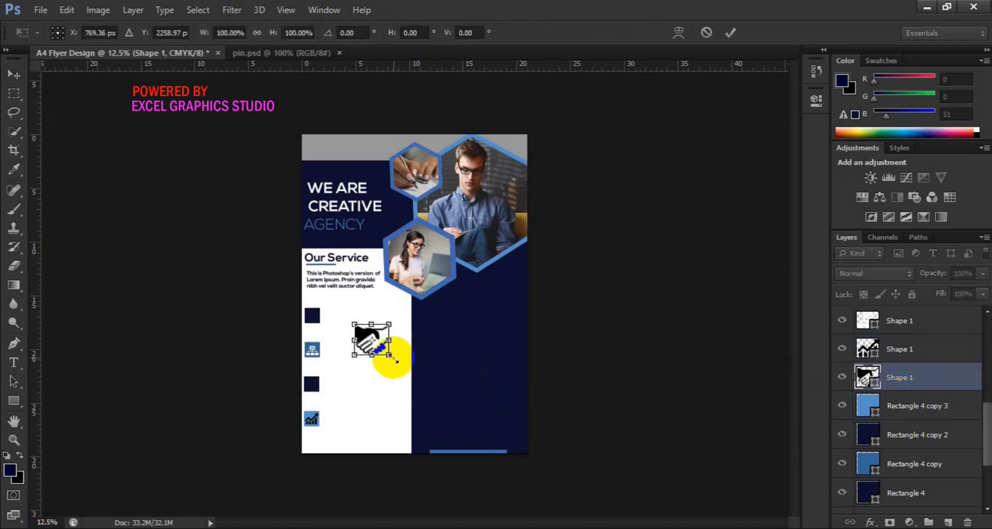
drag(393, 357, 382, 353)
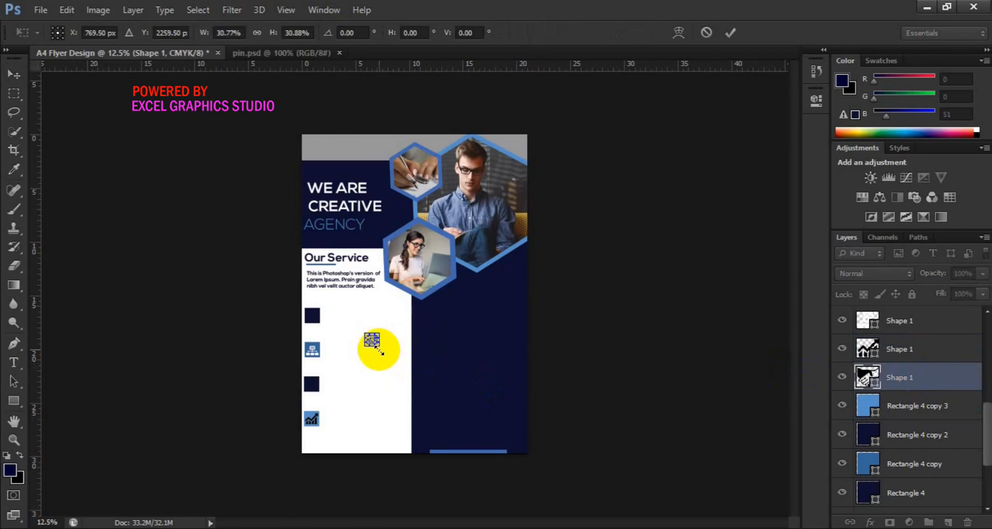
key(Return)
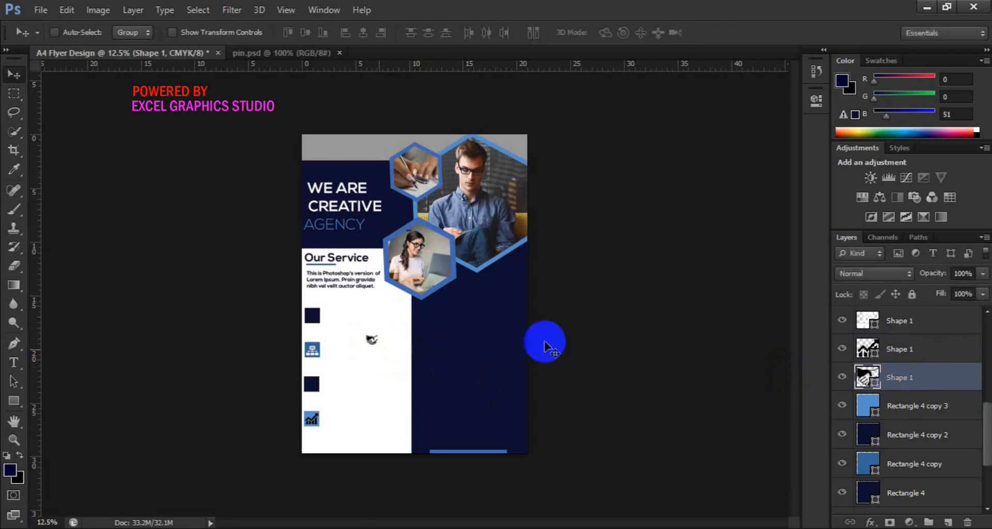
Step: Move the small handshake icon onto Rectangle 4, the first dark square in the column
click(911, 495)
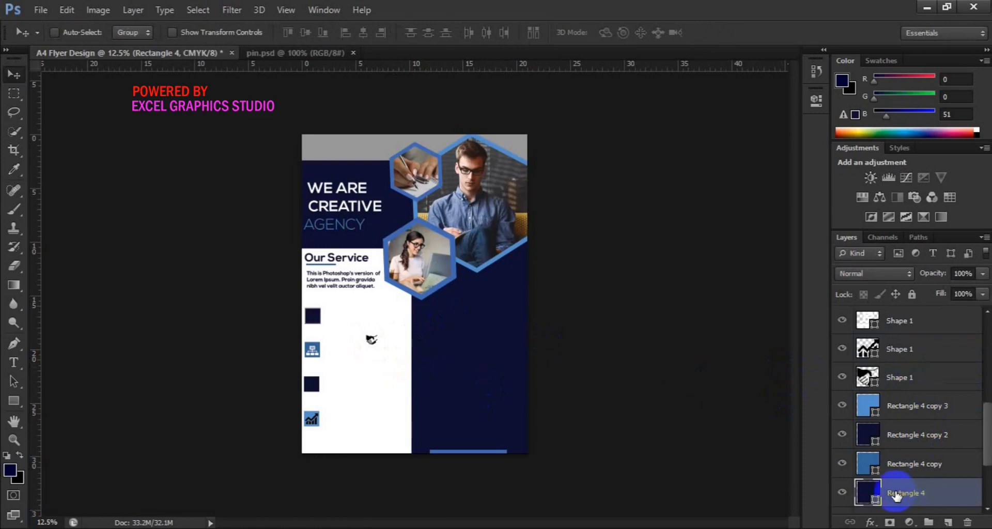
click(907, 378)
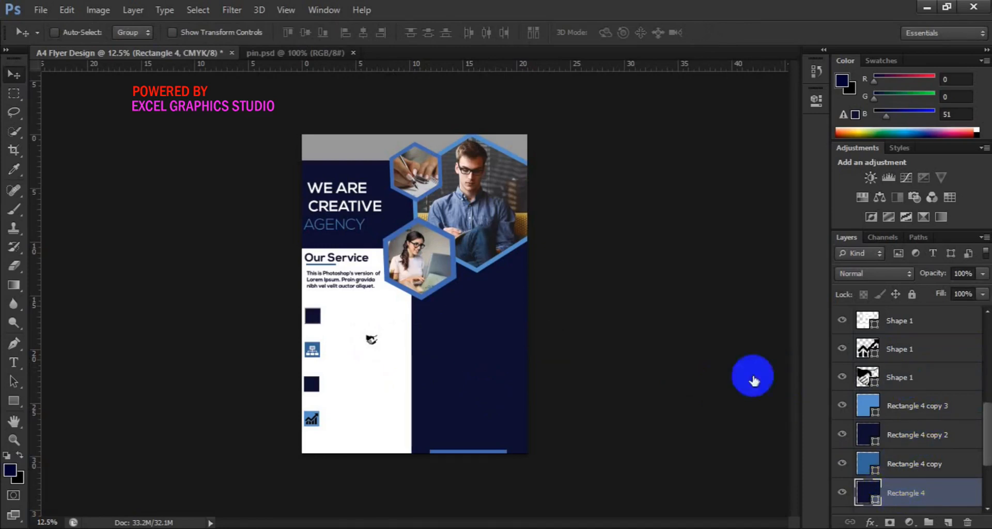
drag(372, 346, 312, 319)
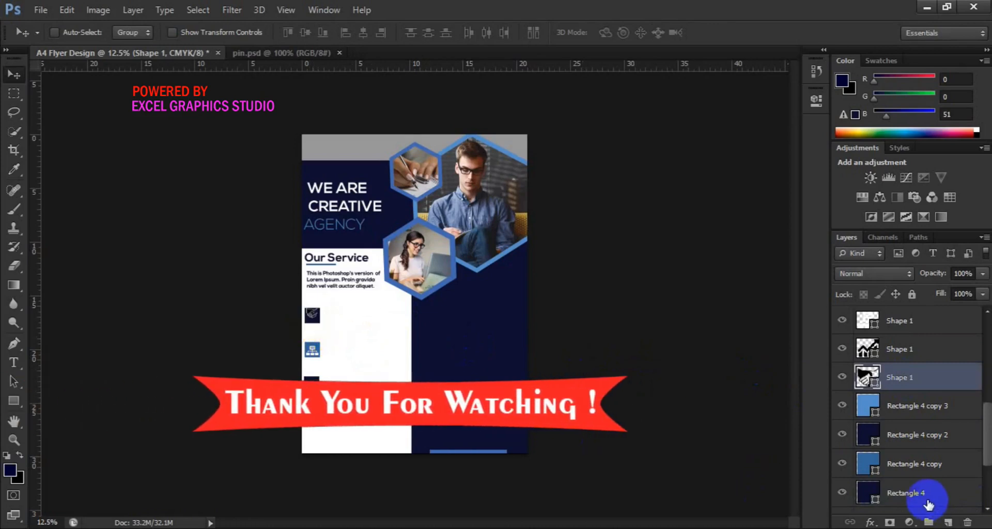
ctrl+click(904, 494)
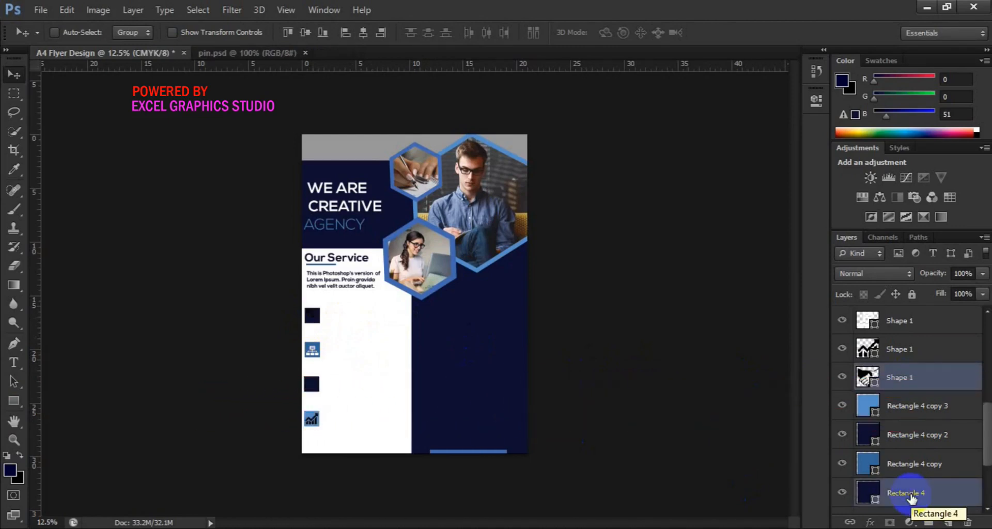
Step: Recolour the handshake icon white (ffffff)
ctrl+click(872, 383)
double_click(873, 383)
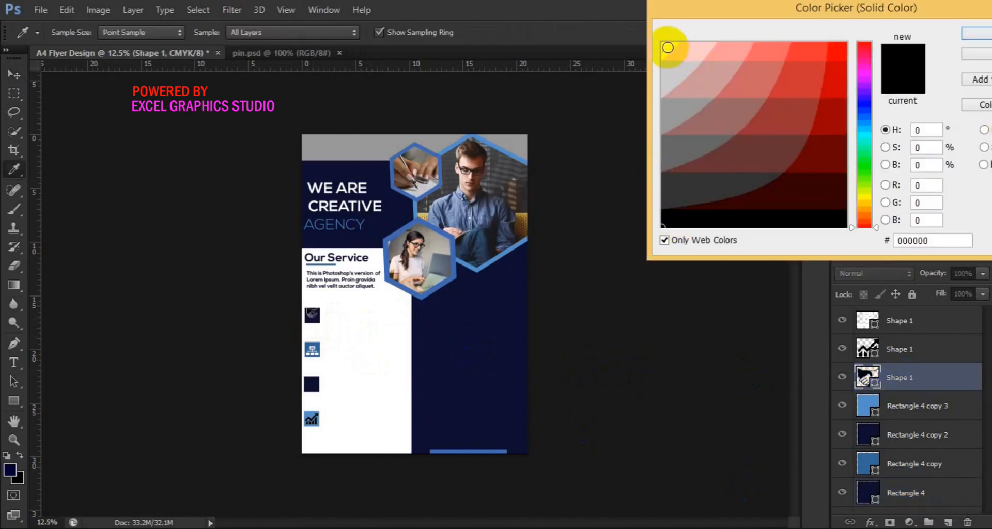
click(665, 43)
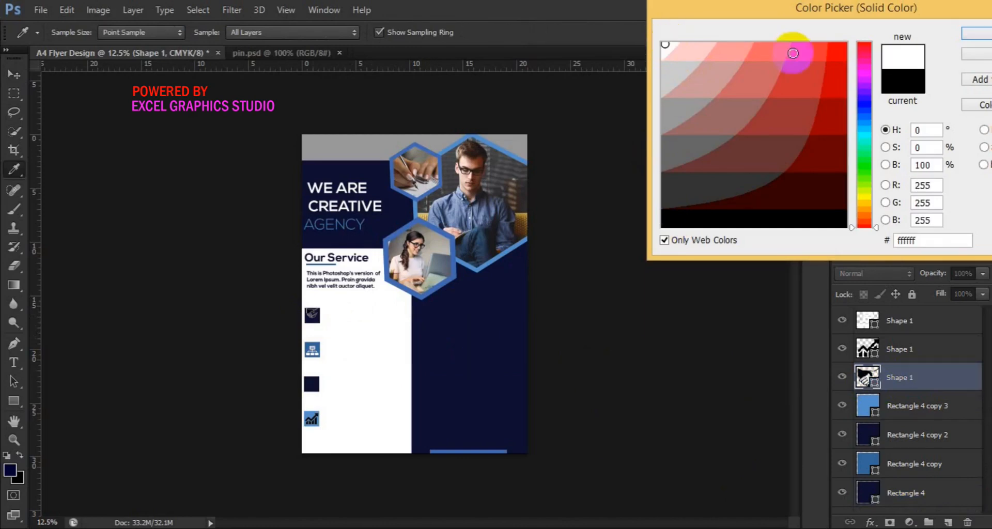
click(974, 33)
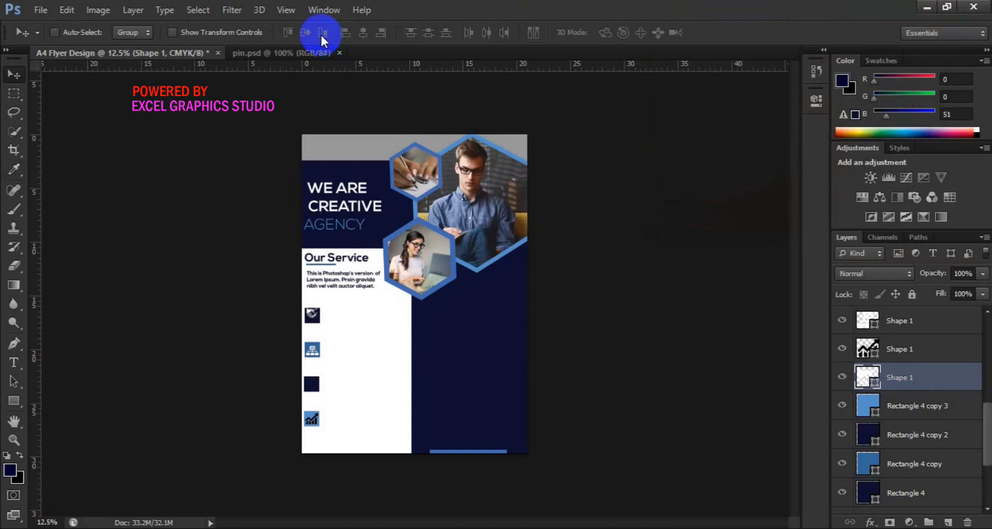
Step: Align the white handshake icon and Rectangle 4 on their vertical and horizontal centres
ctrl+click(914, 494)
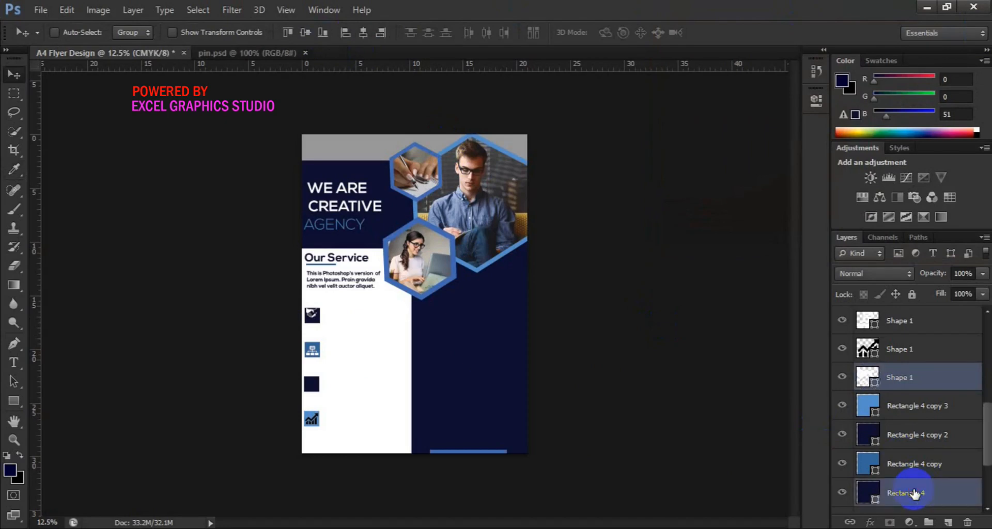
click(306, 33)
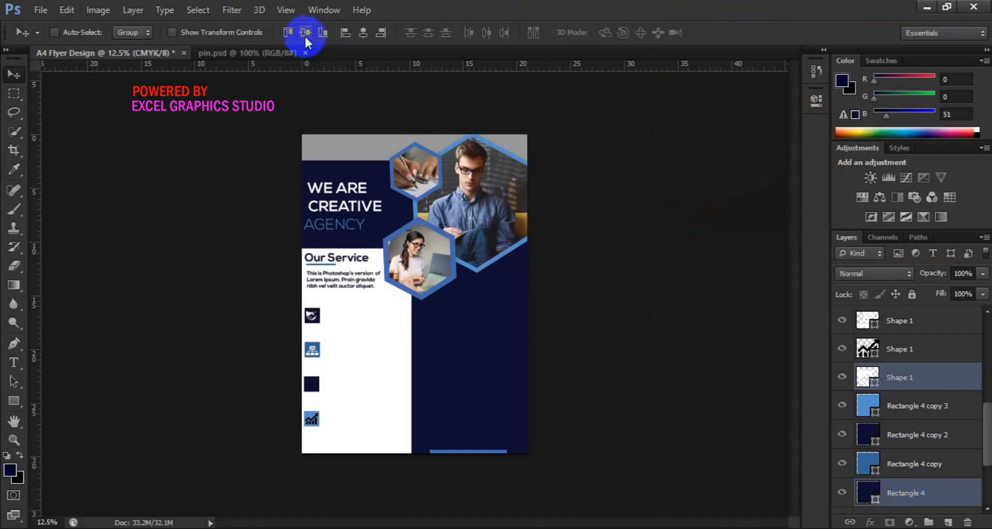
click(360, 36)
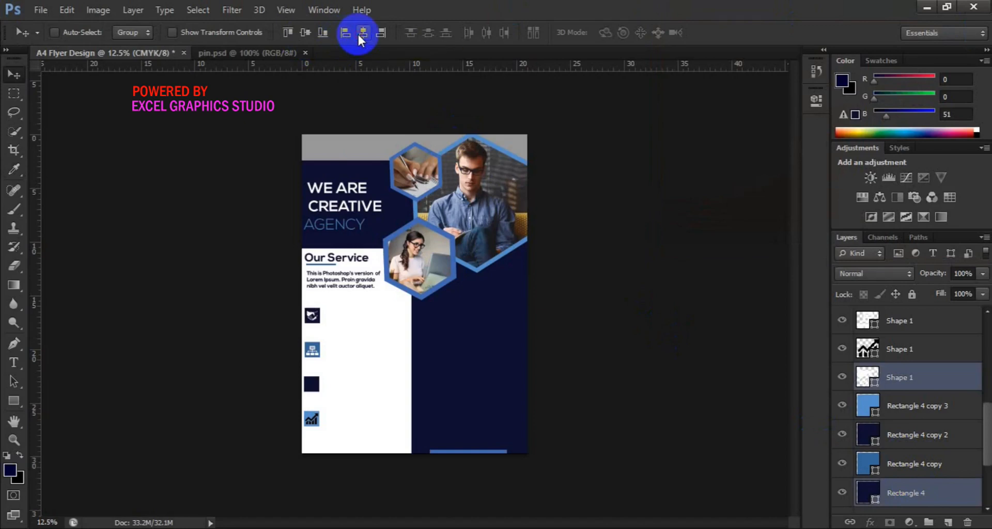
Step: Add a new layer above Rectangle 4 copy 2 and activate the Custom Shape tool
click(903, 445)
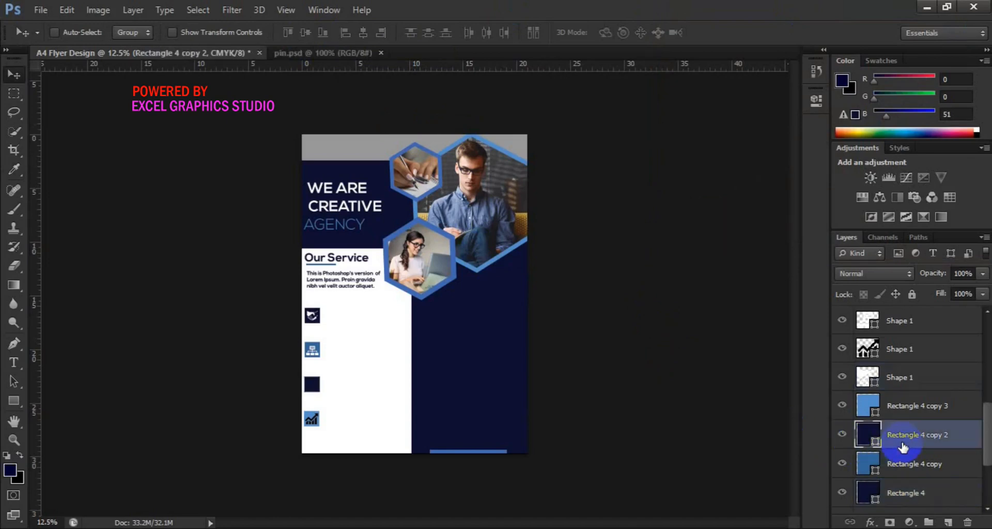
click(949, 522)
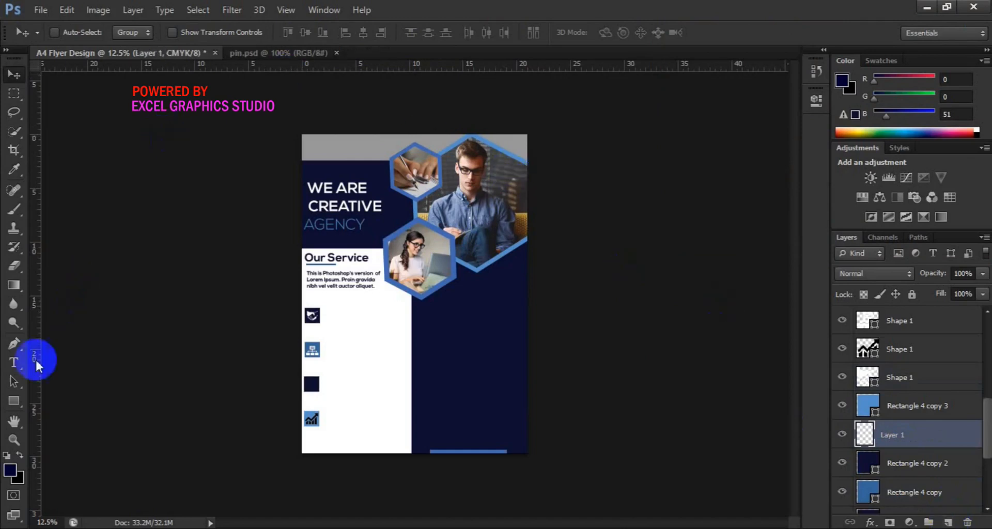
click(19, 407)
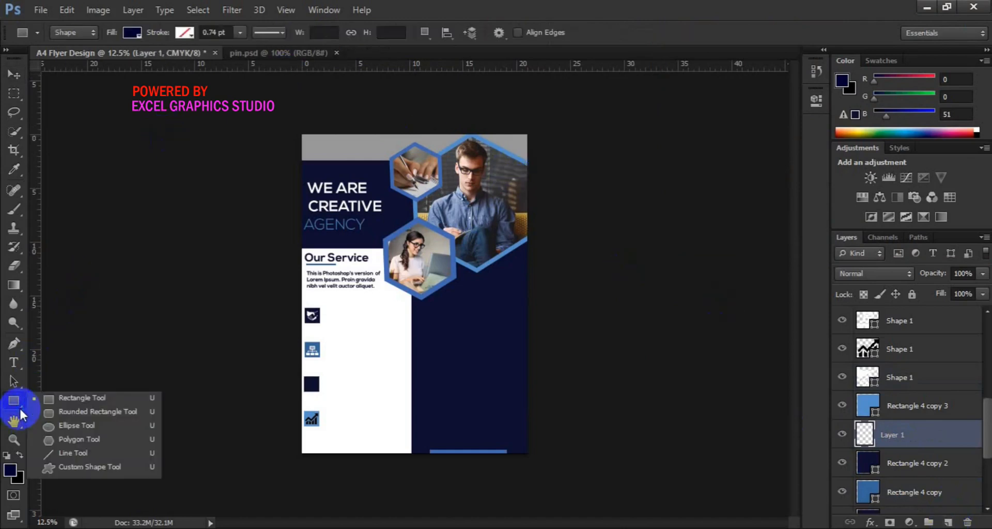
click(84, 466)
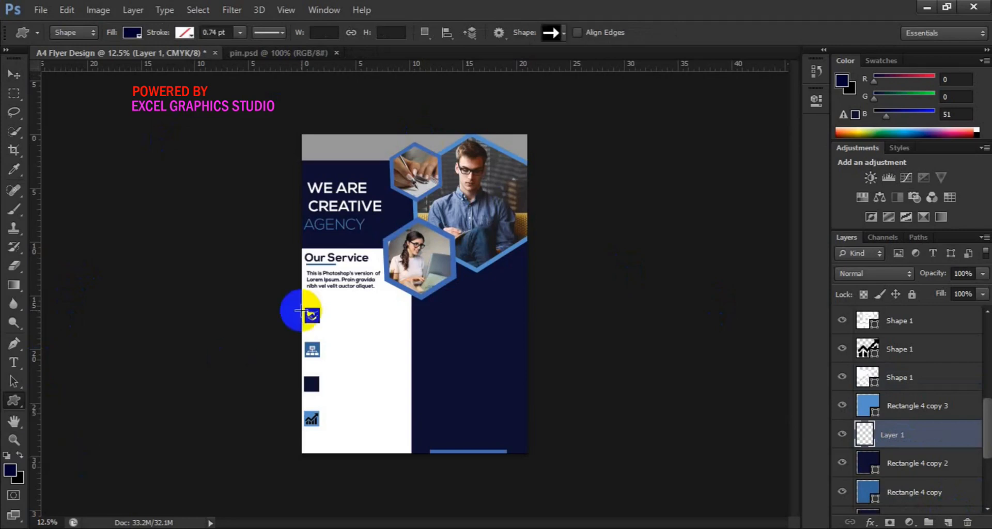
Step: Draw the custom shape of a light bulb with rays, about 128 by 125 px, over the third square's upper-right corner
click(564, 33)
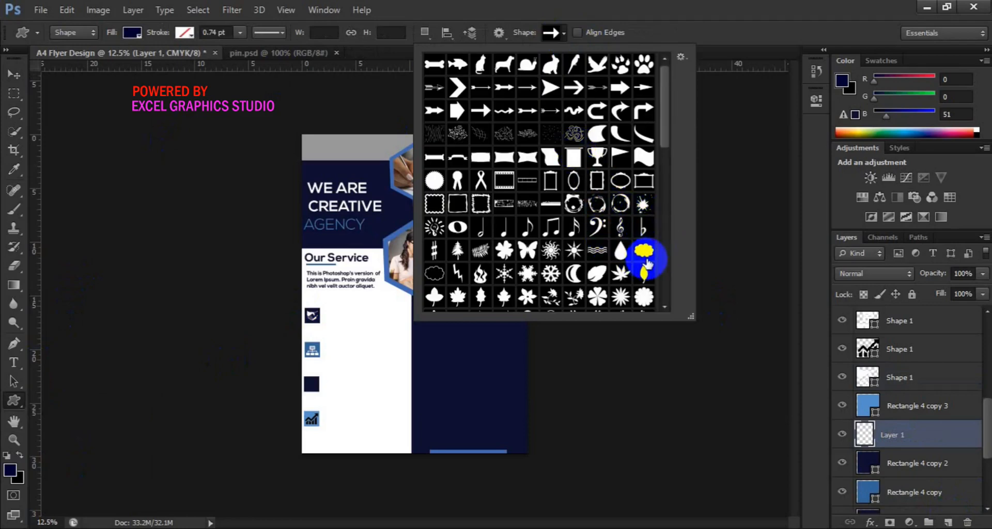
click(664, 270)
click(664, 273)
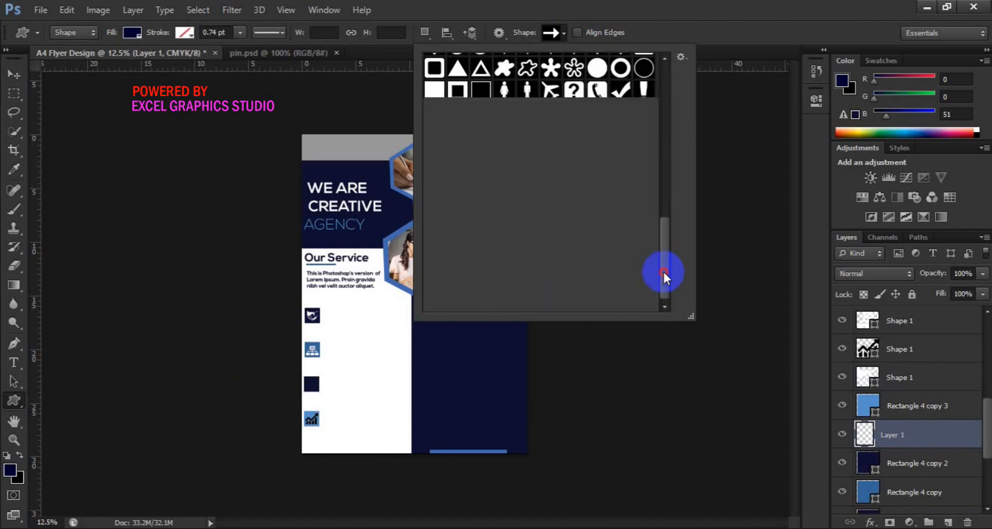
click(667, 194)
click(666, 121)
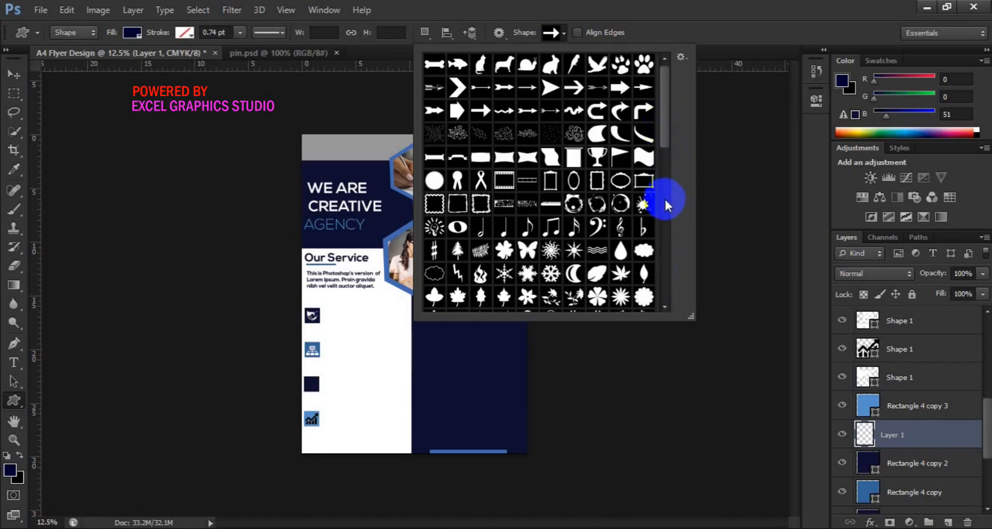
click(665, 197)
click(659, 254)
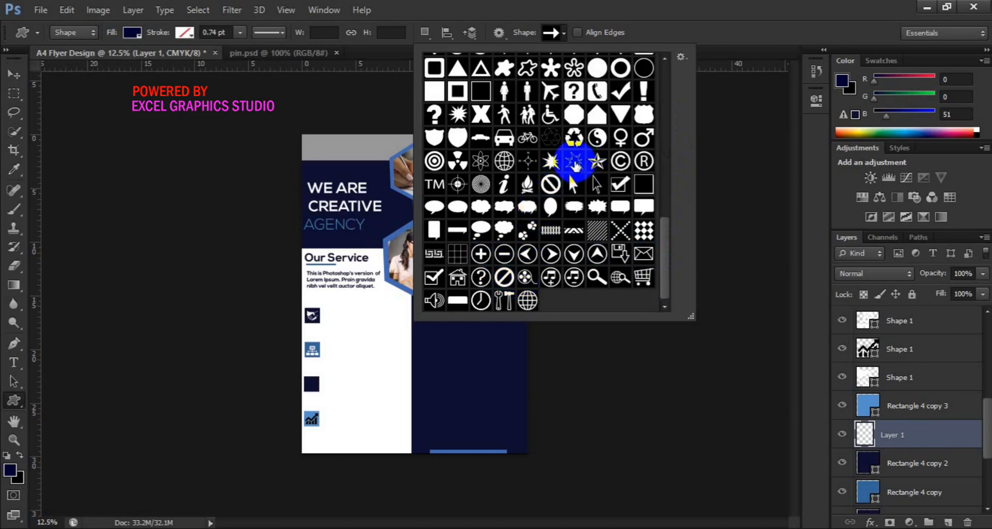
click(666, 60)
click(665, 60)
click(666, 59)
click(666, 60)
click(665, 60)
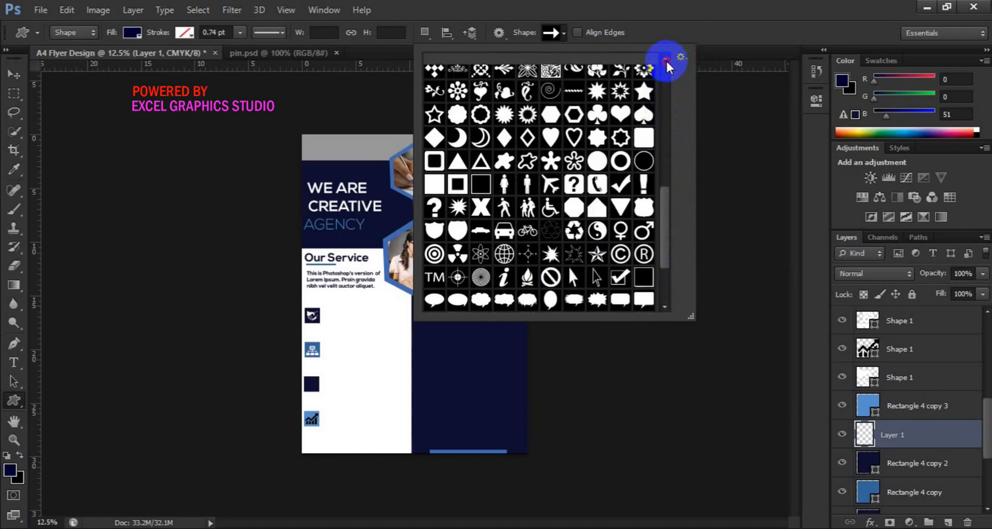
click(665, 60)
click(665, 59)
click(666, 60)
click(665, 60)
click(665, 60)
click(665, 60)
click(665, 59)
click(665, 60)
click(665, 59)
click(665, 60)
click(665, 60)
click(666, 60)
click(435, 91)
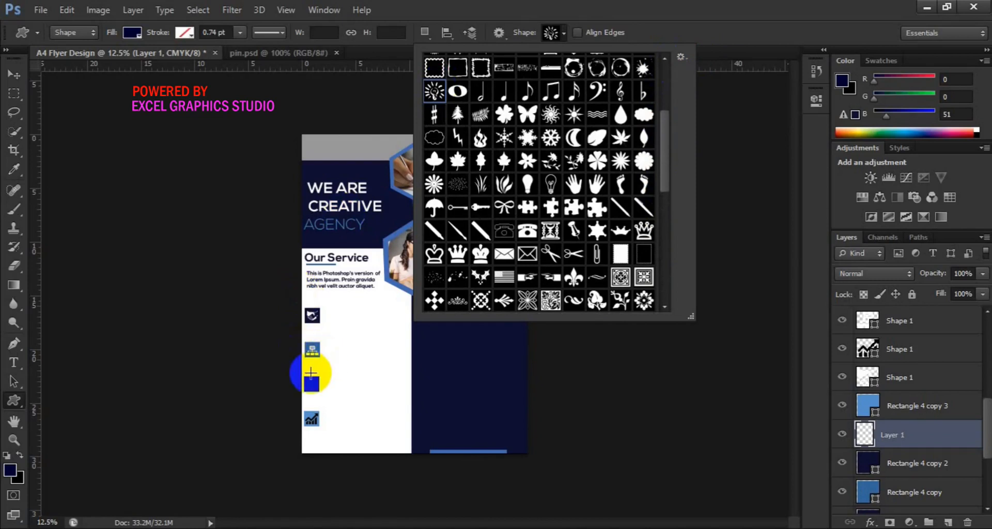
click(311, 373)
drag(310, 373, 321, 389)
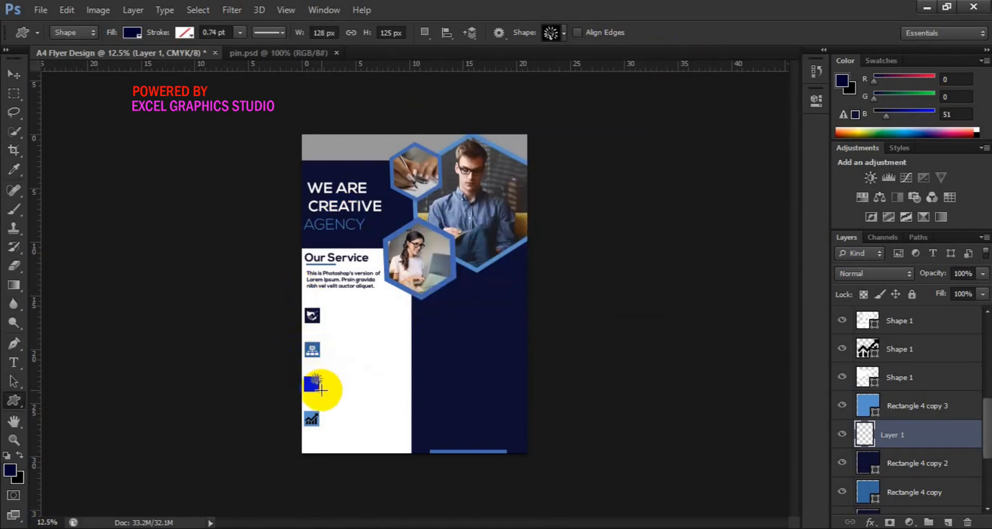
Step: Recolour the new light-bulb shape white (ffffff)
click(870, 437)
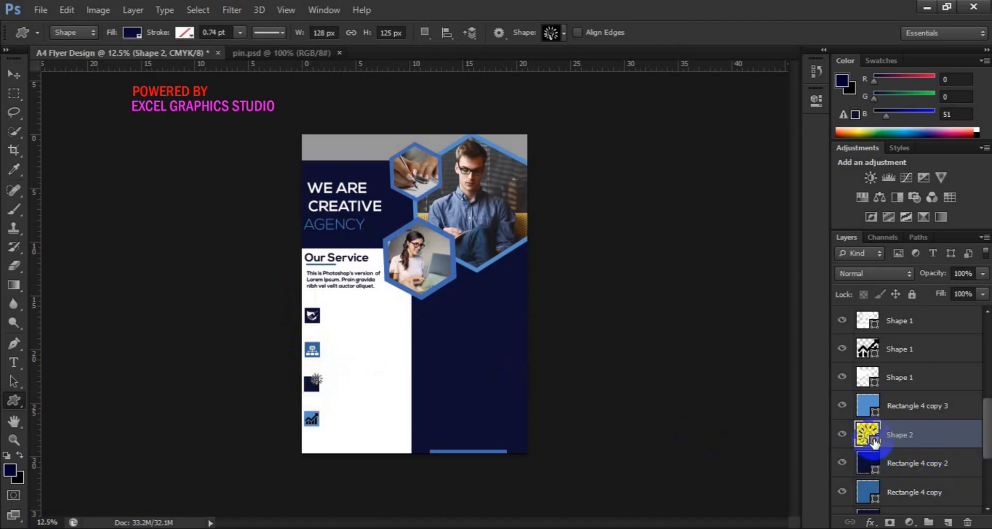
double_click(873, 437)
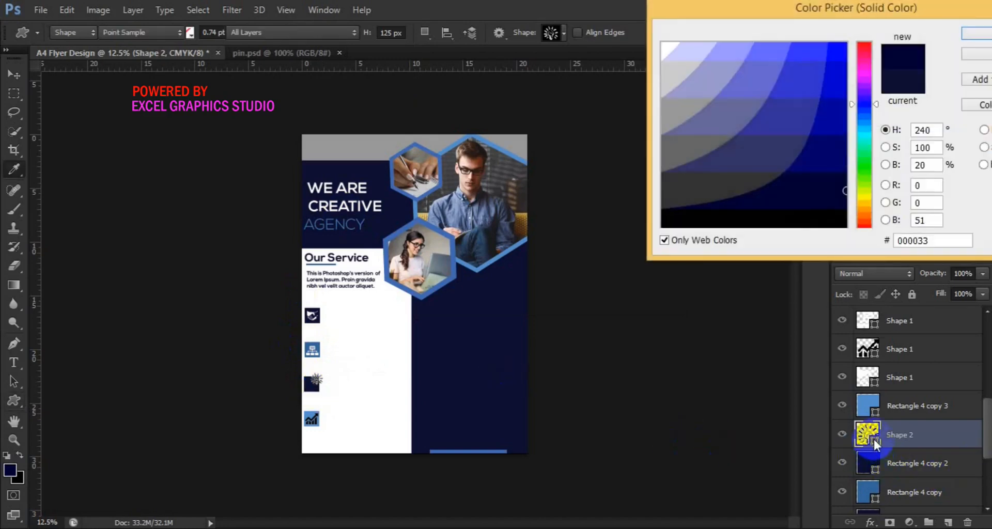
click(662, 45)
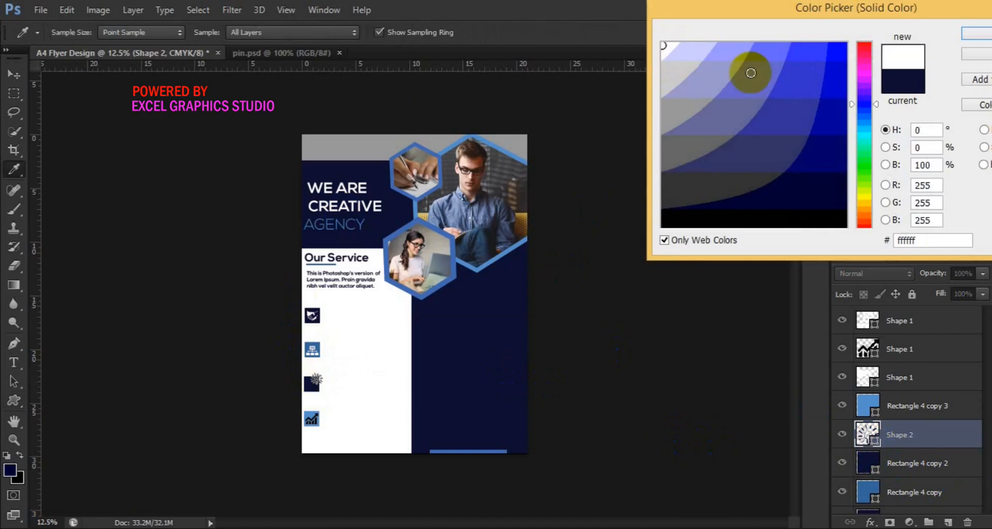
click(962, 39)
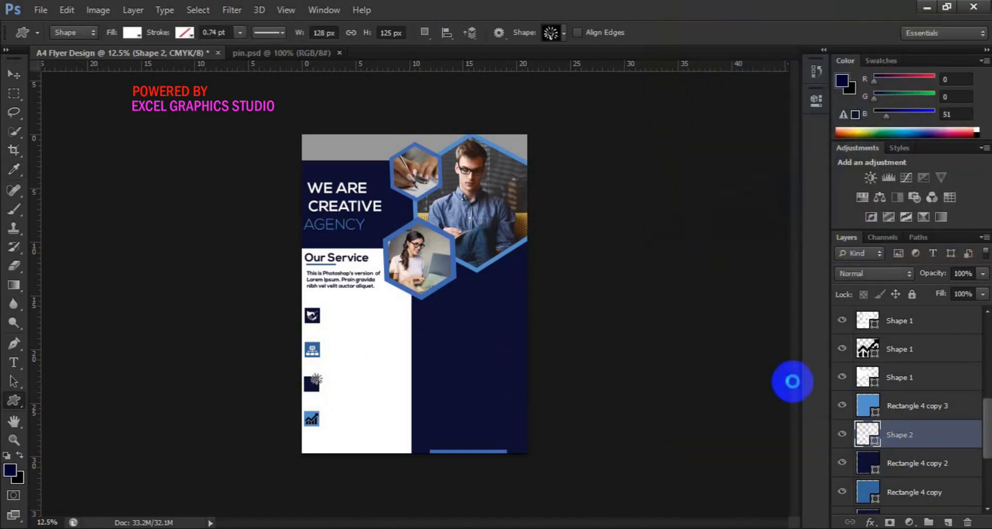
Step: Align the white light-bulb shape and Rectangle 4 copy 2 on their vertical and horizontal centres
shift+click(914, 465)
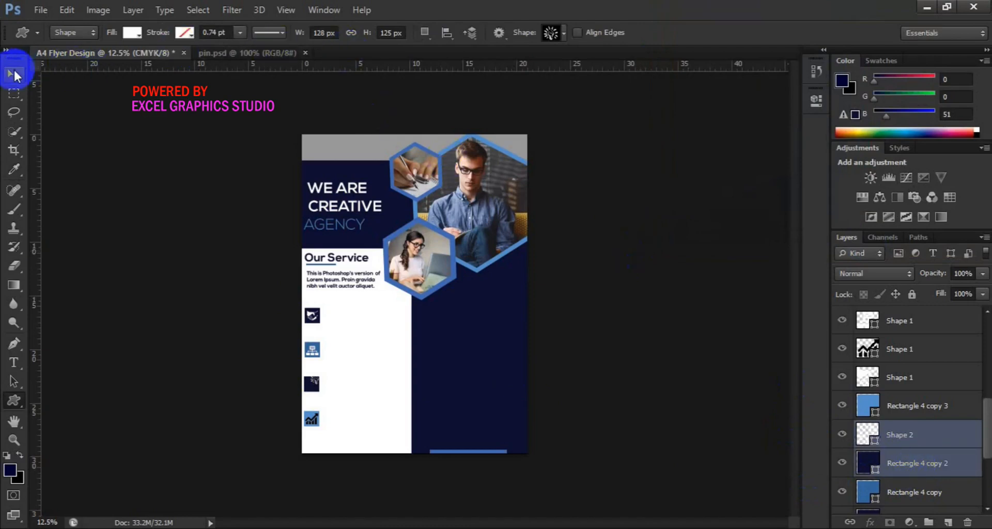
click(14, 75)
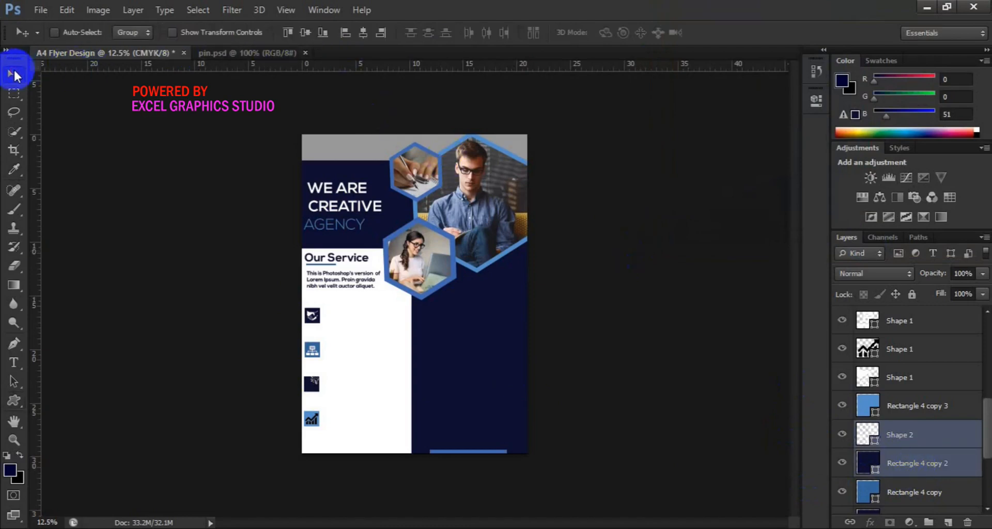
click(305, 32)
click(362, 32)
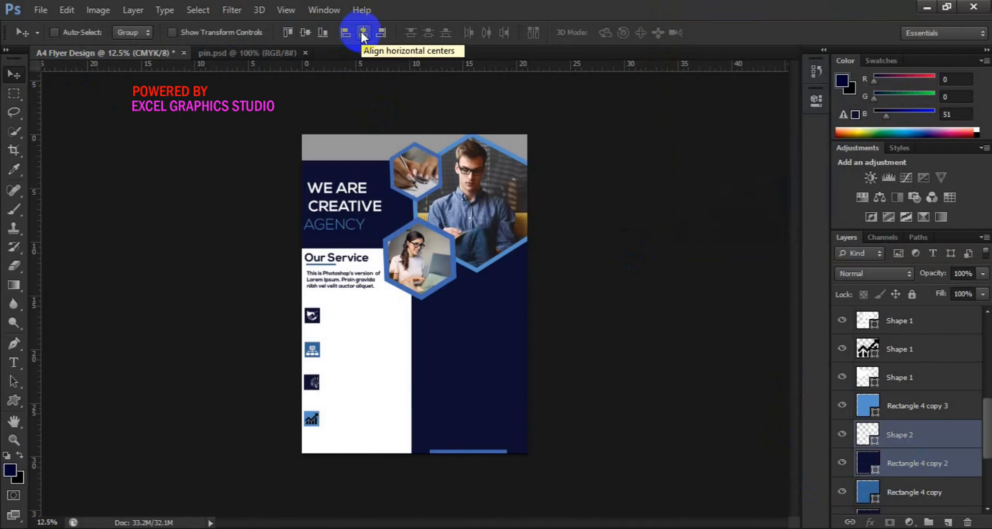
click(364, 33)
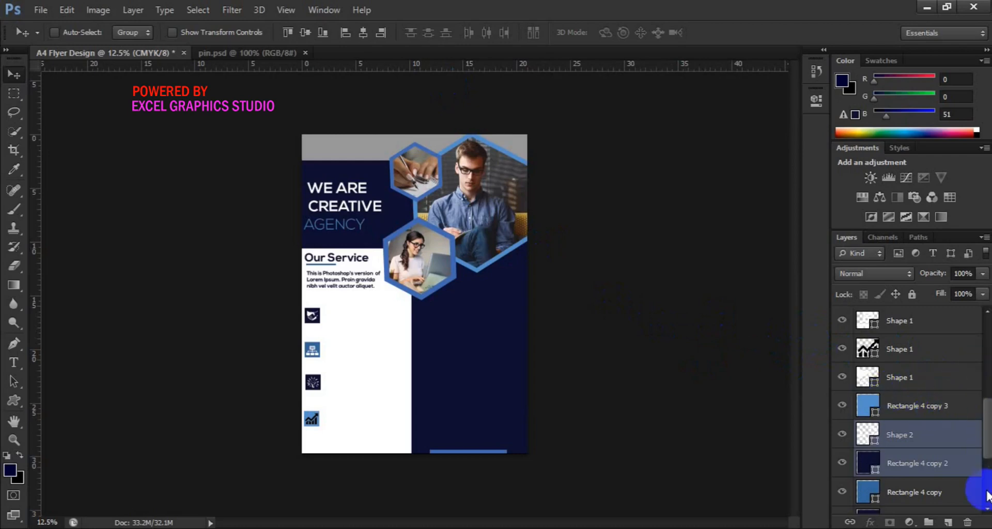
Step: Duplicate the paragraph under Our Service and place the copy beside the handshake icon
scroll(974, 481, down, 3)
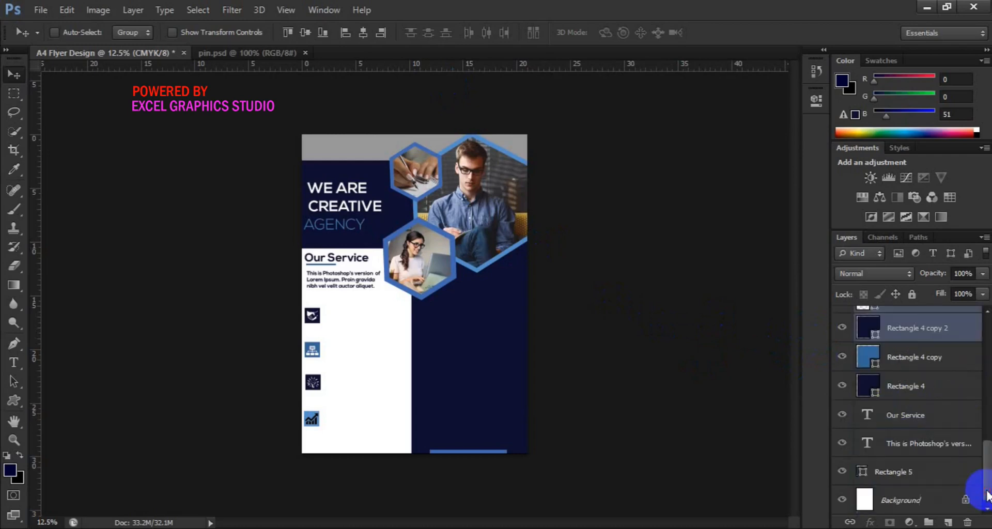
click(956, 449)
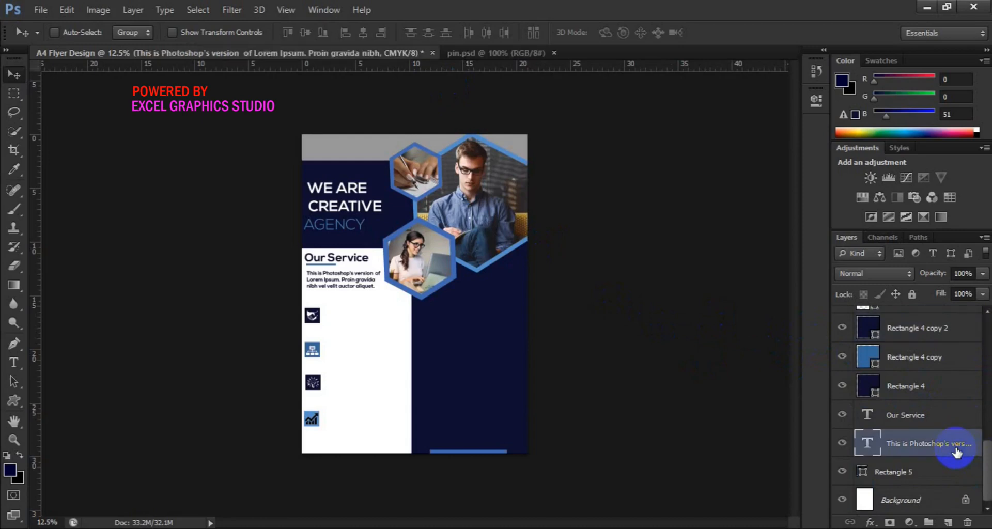
key(ctrl+j)
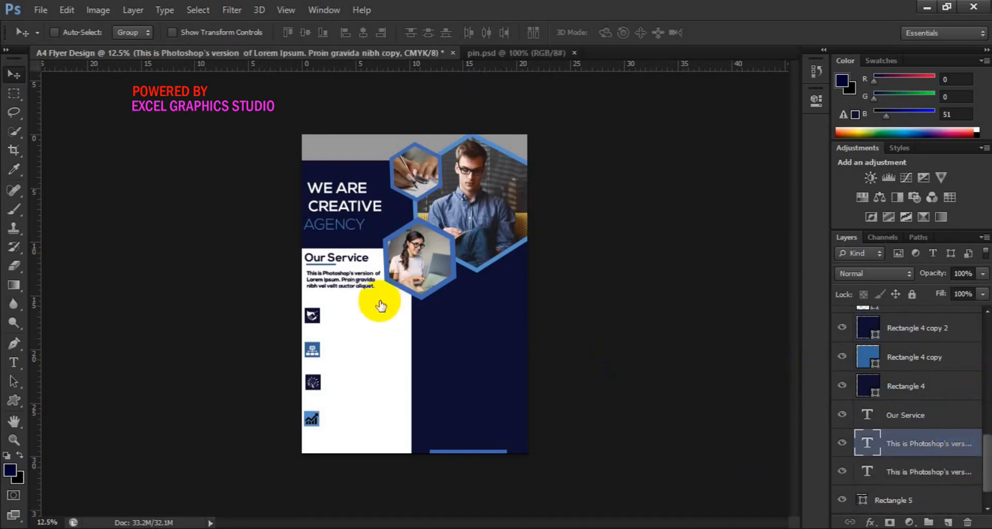
drag(352, 277, 368, 312)
key(shift+Right)
key(shift+Right)
key(Right)
key(Right)
key(Right)
key(Up)
key(Up)
key(Up)
key(Up)
key(Down)
key(Down)
key(Down)
key(Down)
key(Down)
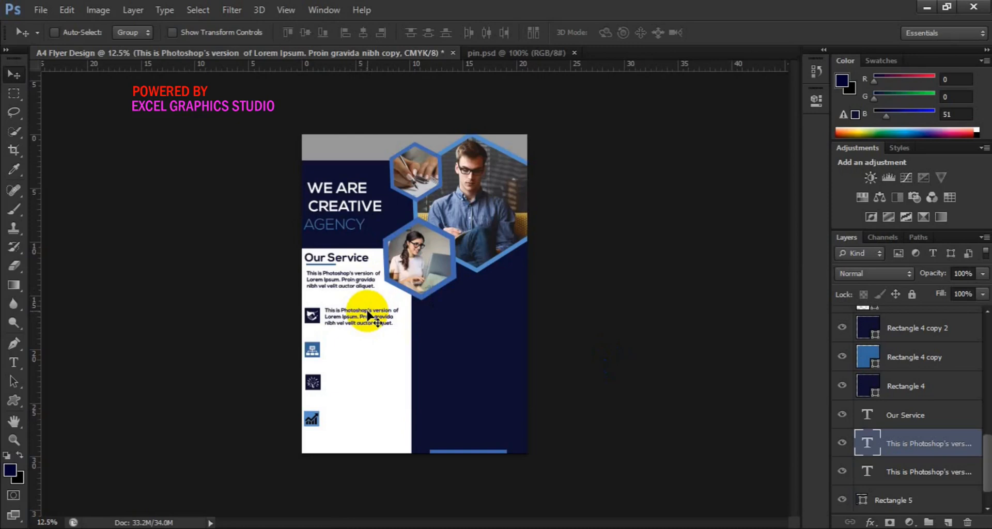
key(Down)
key(Down)
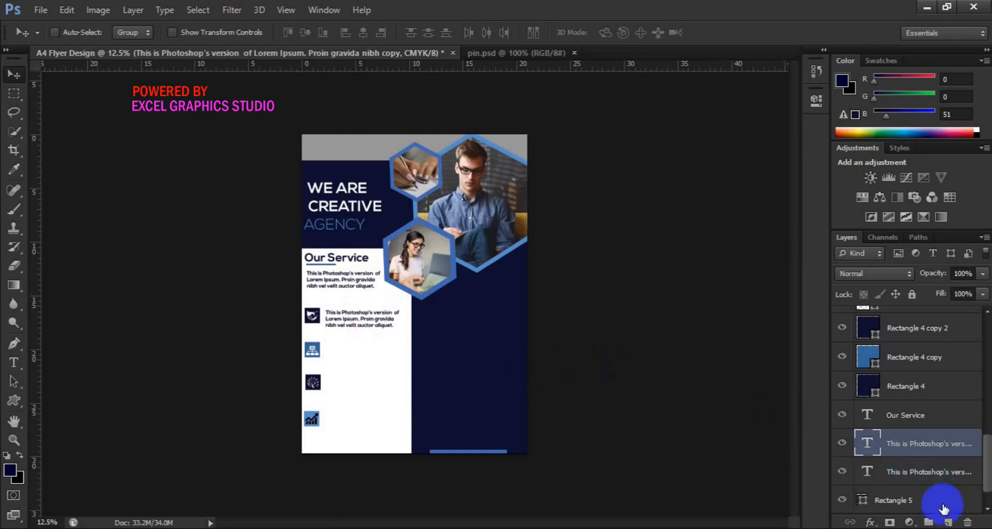
Step: Add a new layer and insert the text GRAPHICS DESIGN in the white column beside the second and third icons
click(948, 523)
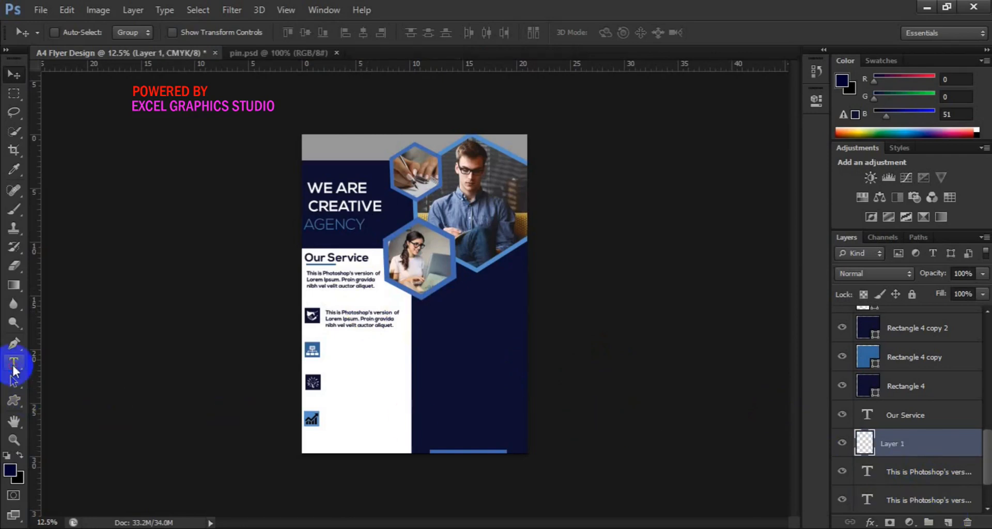
click(14, 362)
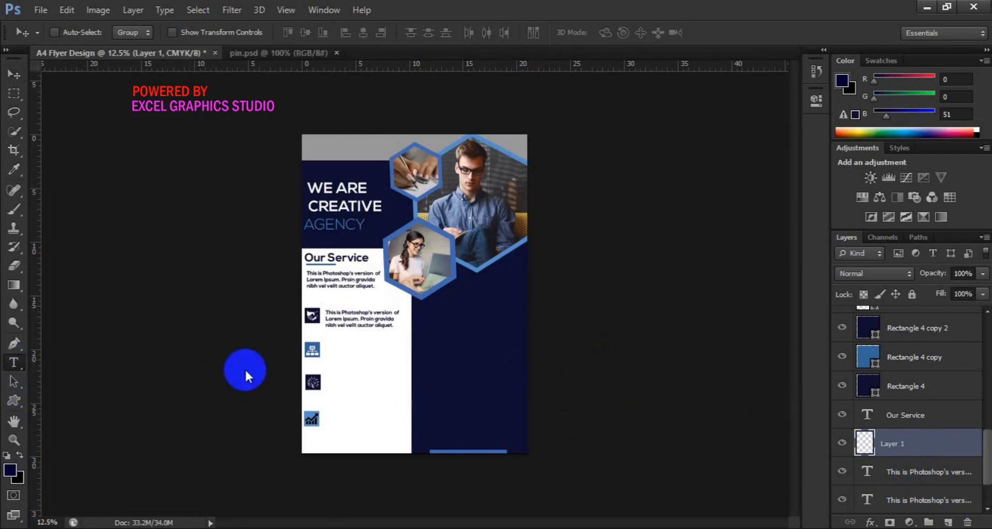
click(337, 362)
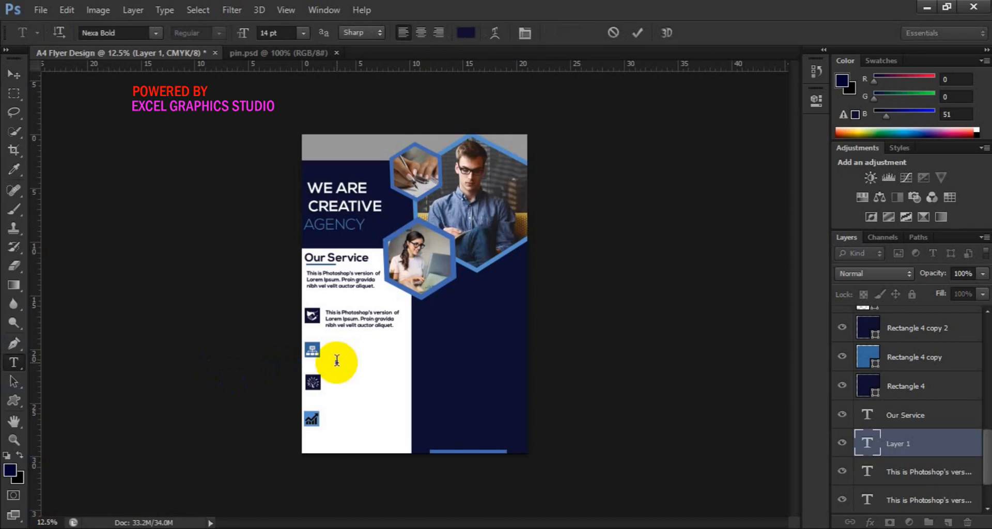
key(ctrl+v)
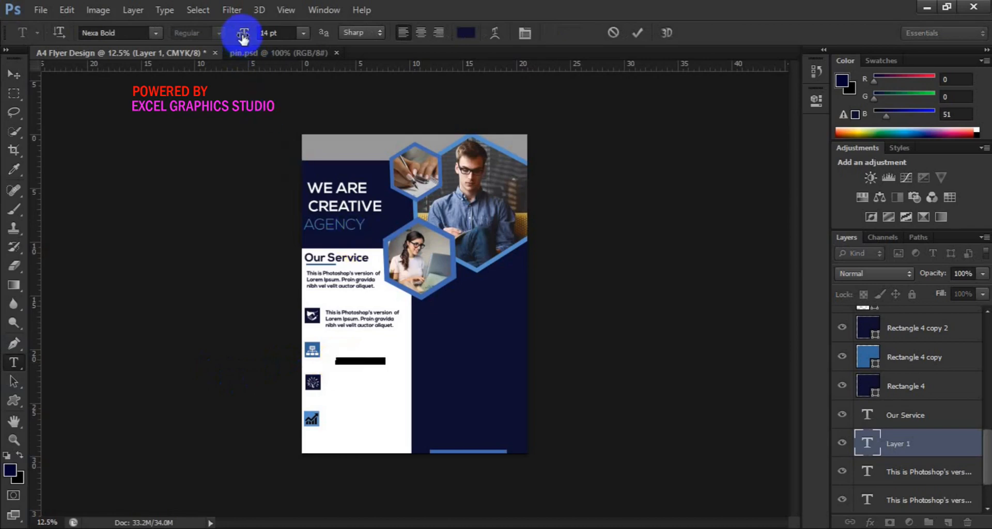
Step: Set the GRAPHICS DESIGN text to 18 pt and recolour it with the blue of the hexagon borders
drag(242, 36, 246, 38)
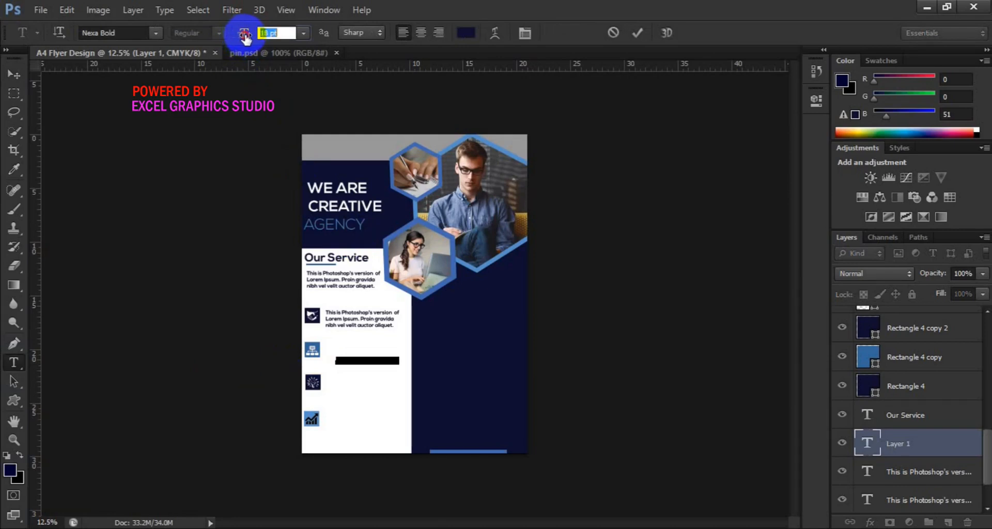
click(468, 33)
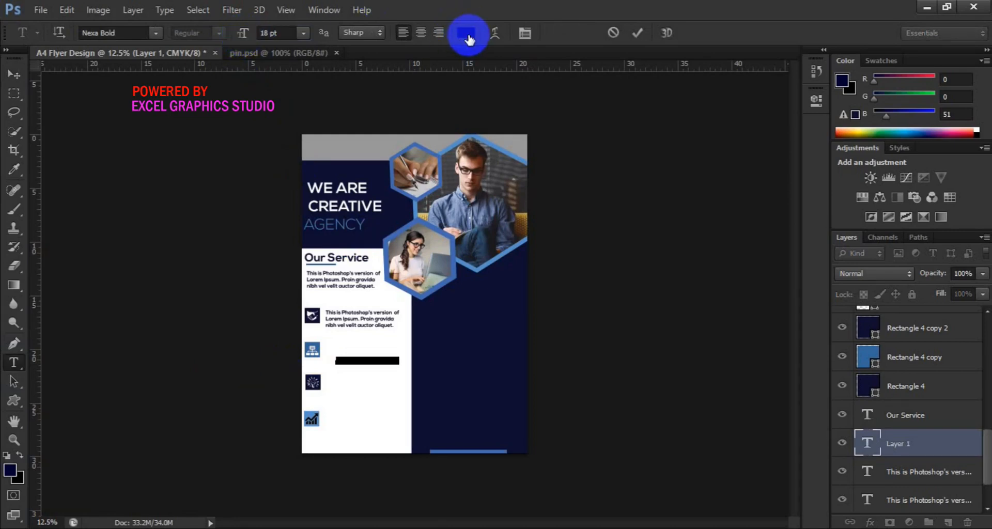
click(422, 222)
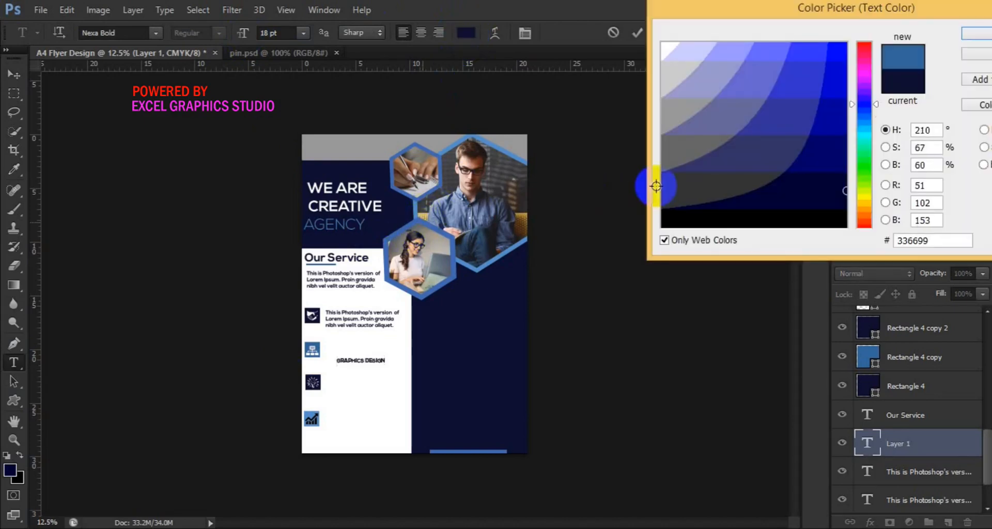
click(836, 54)
click(975, 35)
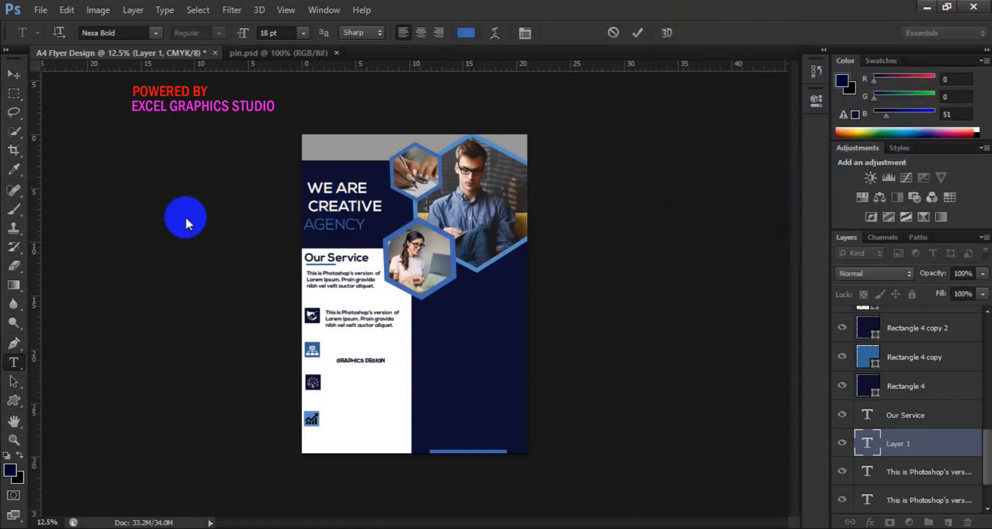
click(19, 78)
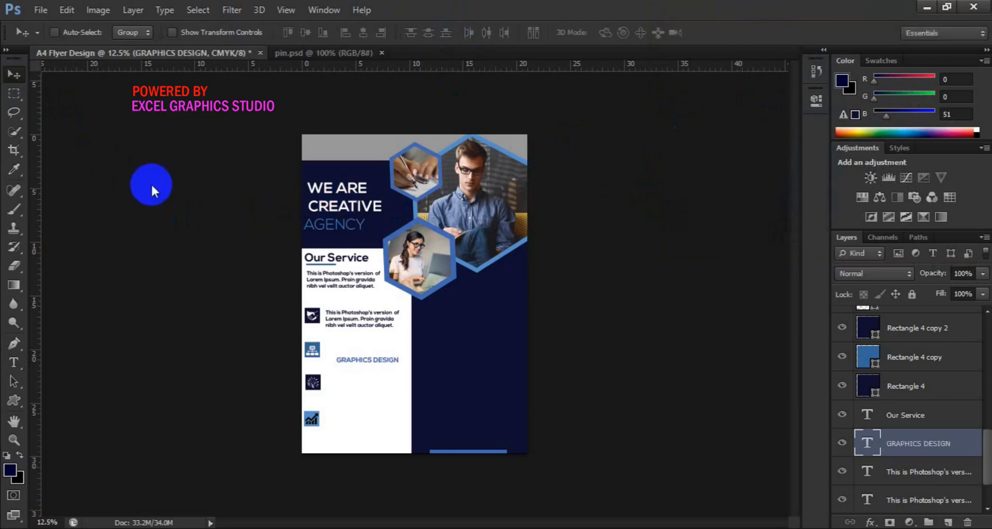
Step: Scale the GRAPHICS DESIGN heading to about 80% and place it directly above the paragraph beside the handshake icon
click(395, 361)
drag(394, 362, 372, 305)
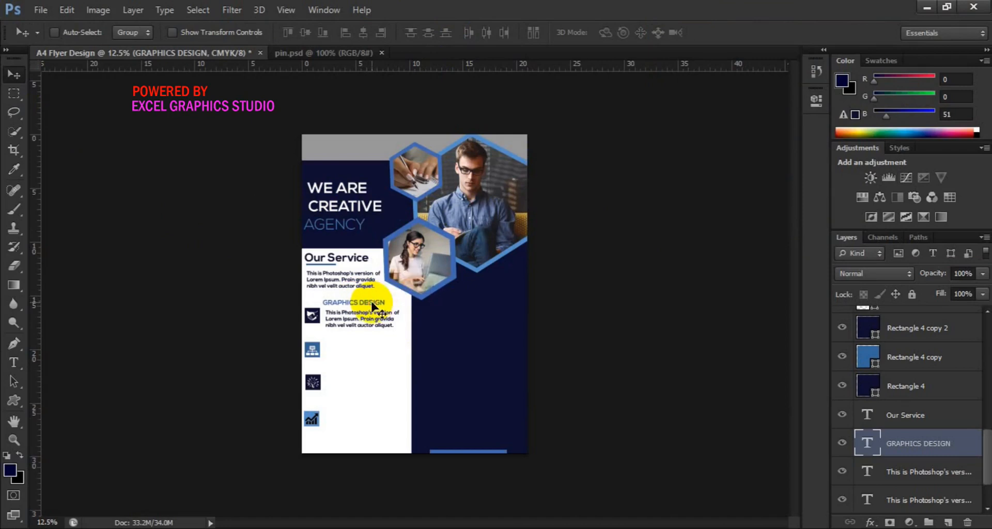
key(ctrl+plus)
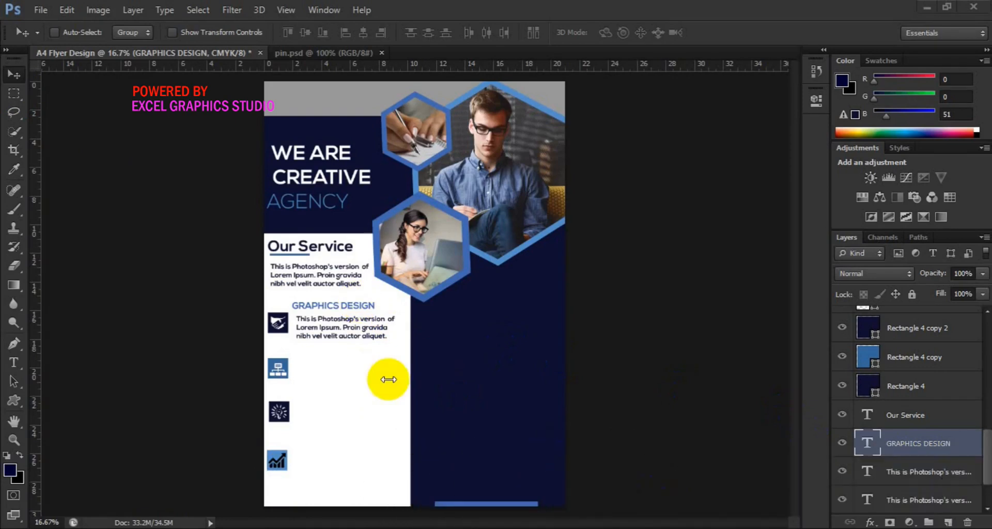
key(ctrl+t)
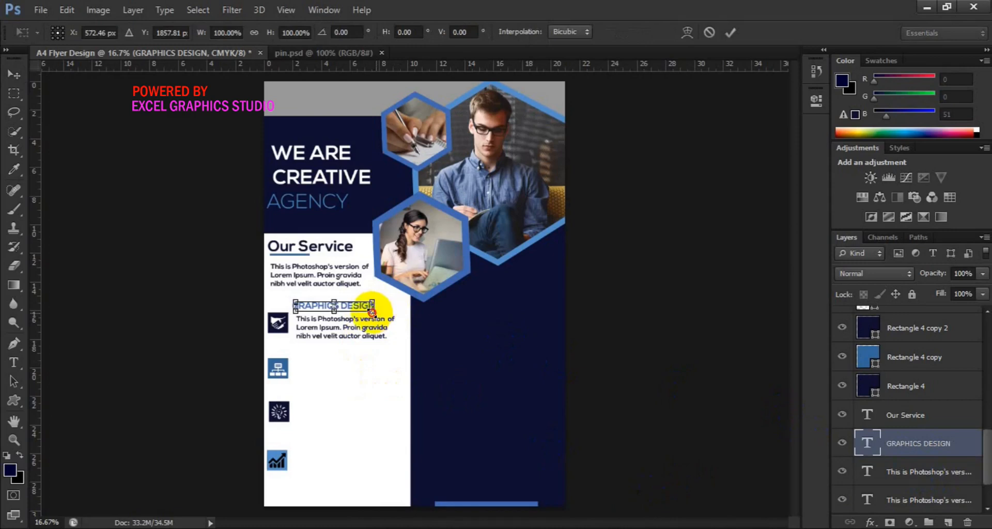
drag(374, 310, 366, 310)
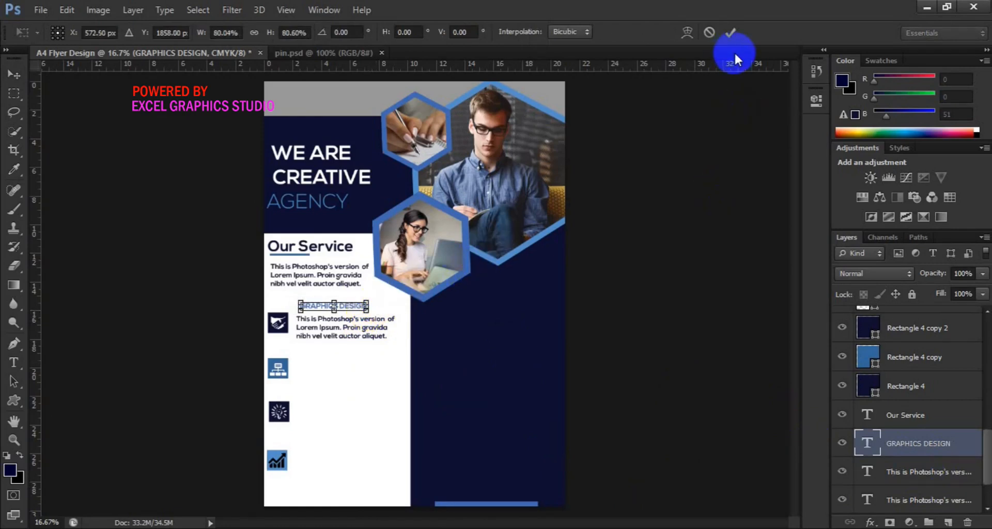
click(730, 36)
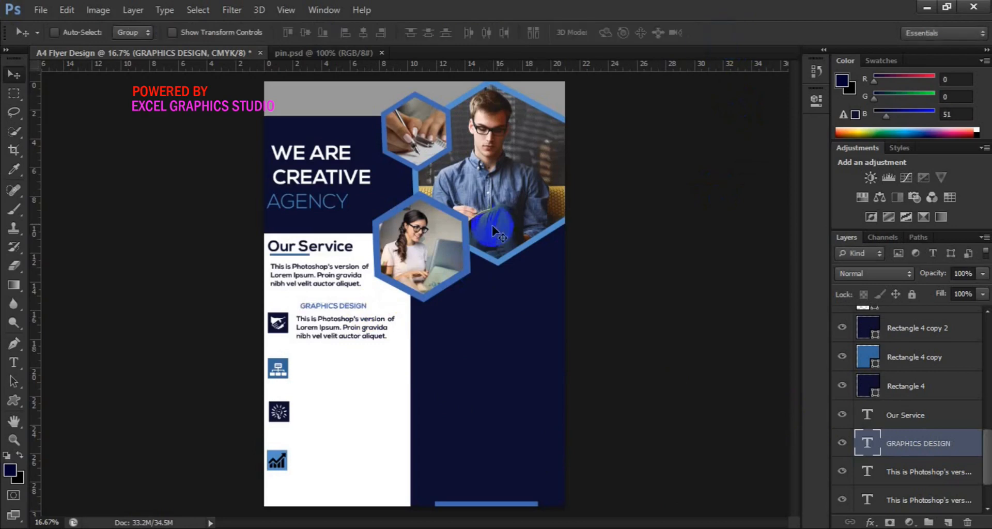
drag(344, 309, 343, 313)
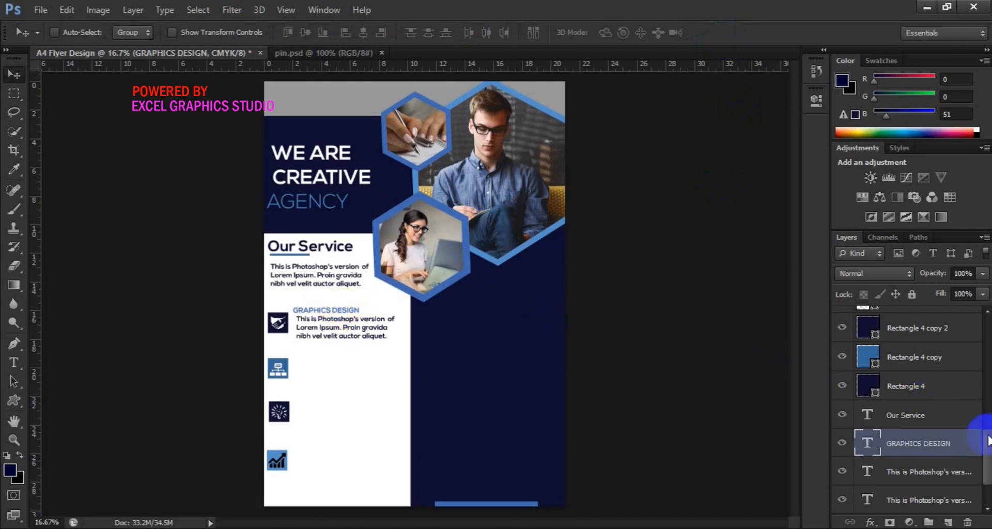
Step: Shift the paragraph beside the handshake icon so its left edge lines up with the GRAPHICS DESIGN heading
click(946, 474)
click(842, 472)
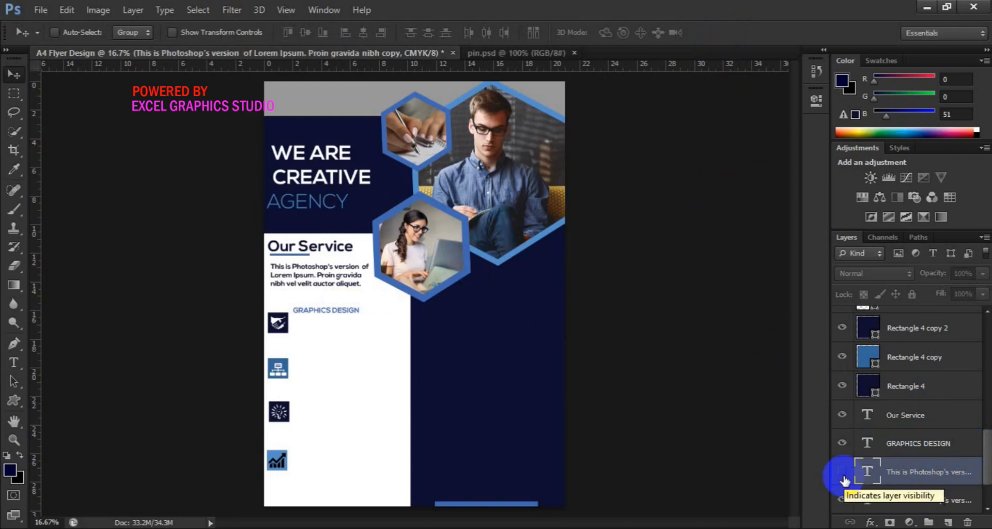
click(843, 475)
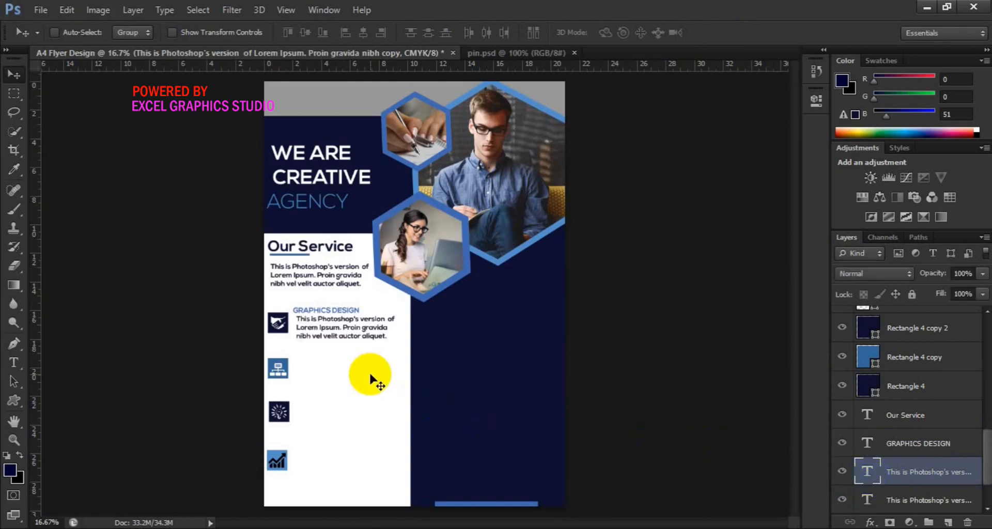
drag(342, 322, 345, 323)
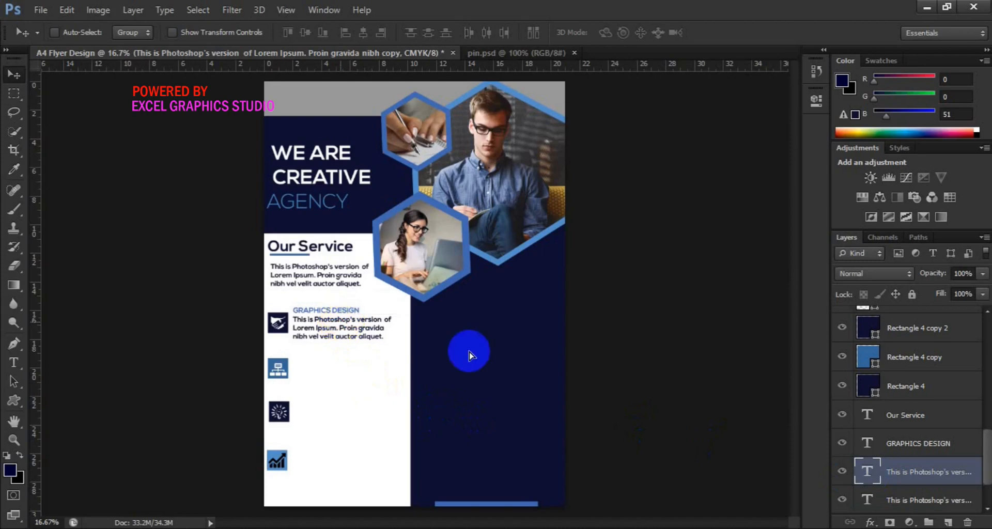
Step: Duplicate the GRAPHICS DESIGN heading and its paragraph beside the second icon and change the copied heading to VIDEO EDITING
shift+click(892, 441)
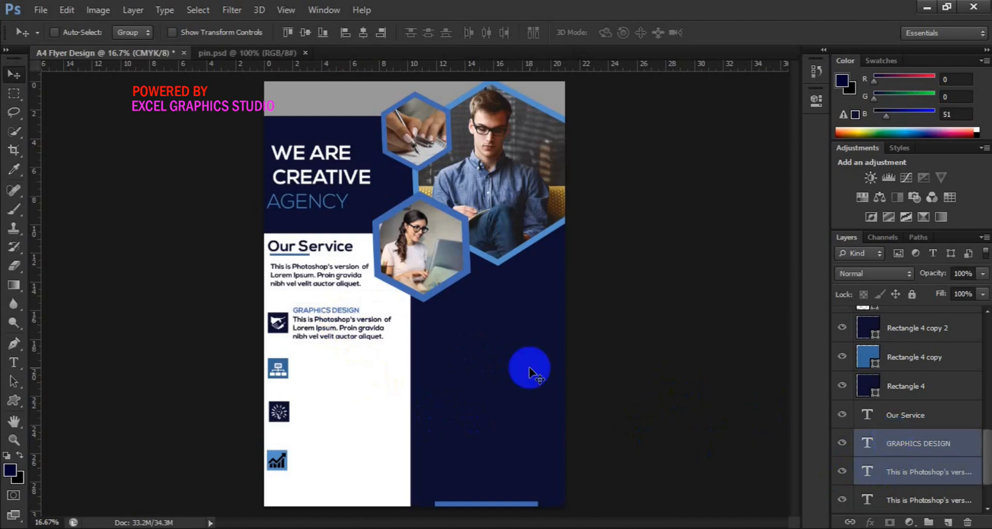
drag(332, 332, 329, 381)
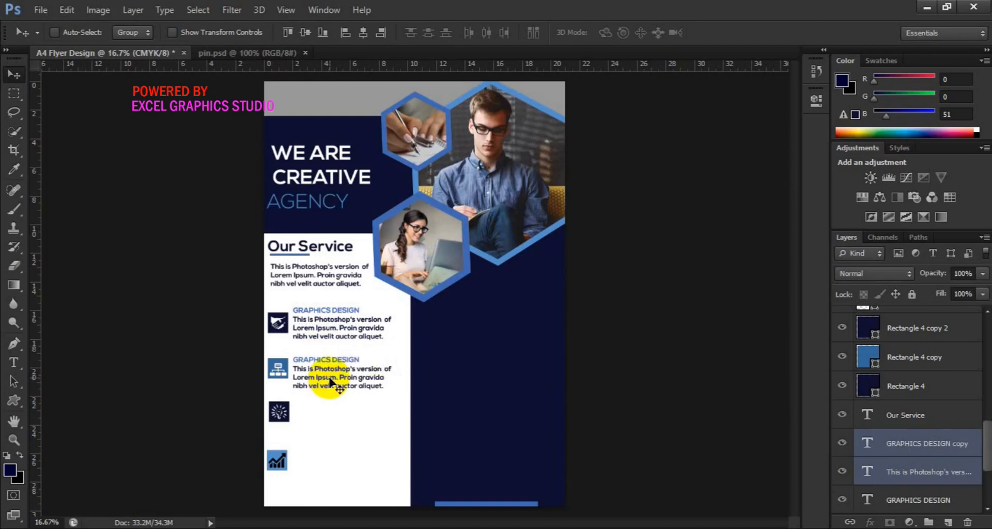
click(14, 362)
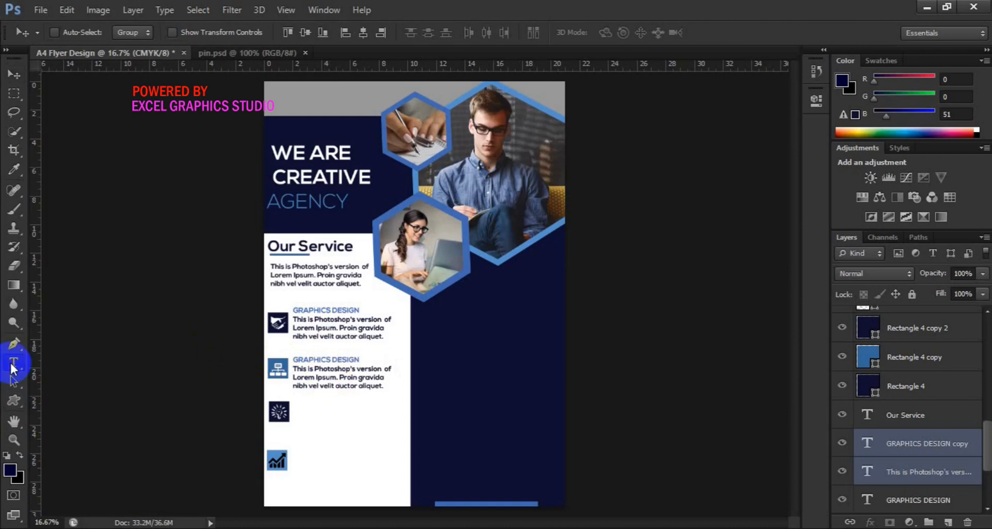
click(295, 369)
click(294, 360)
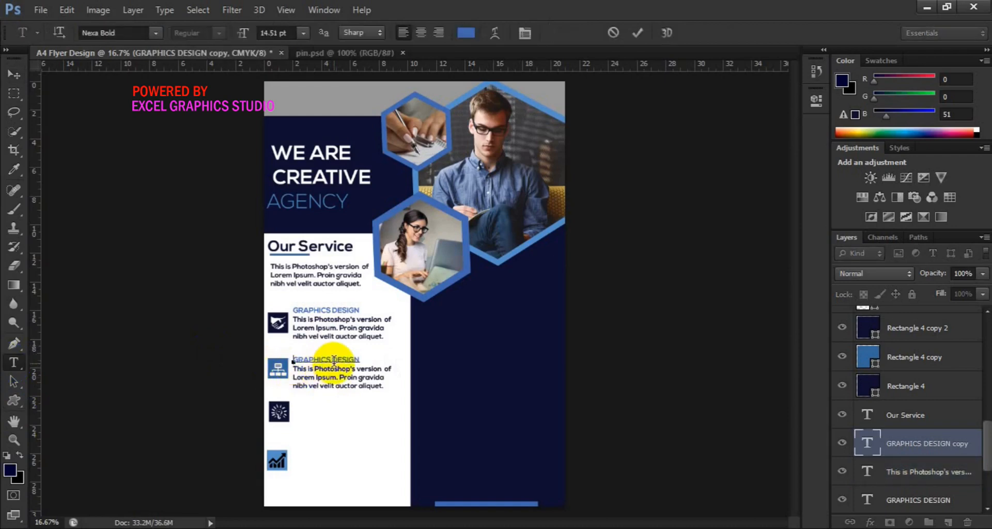
key(ctrl+a)
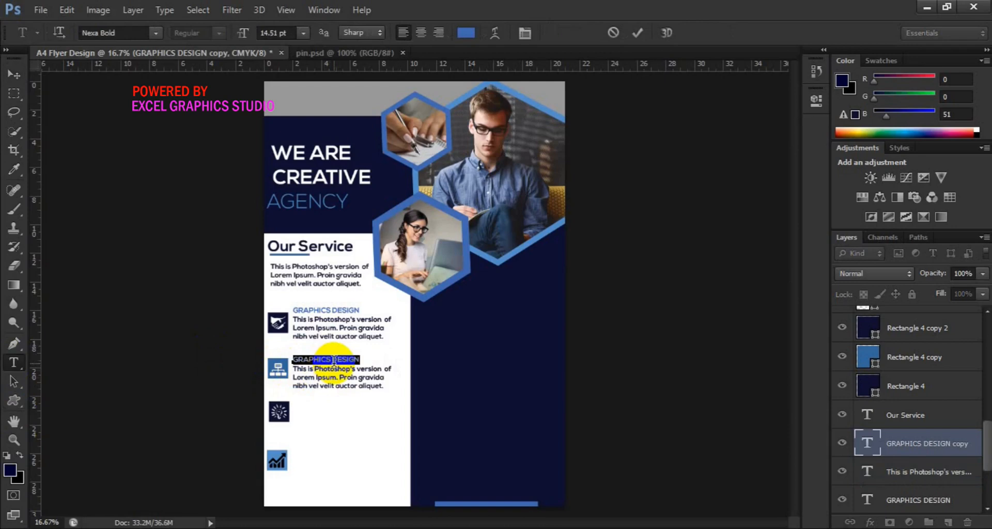
key(Left)
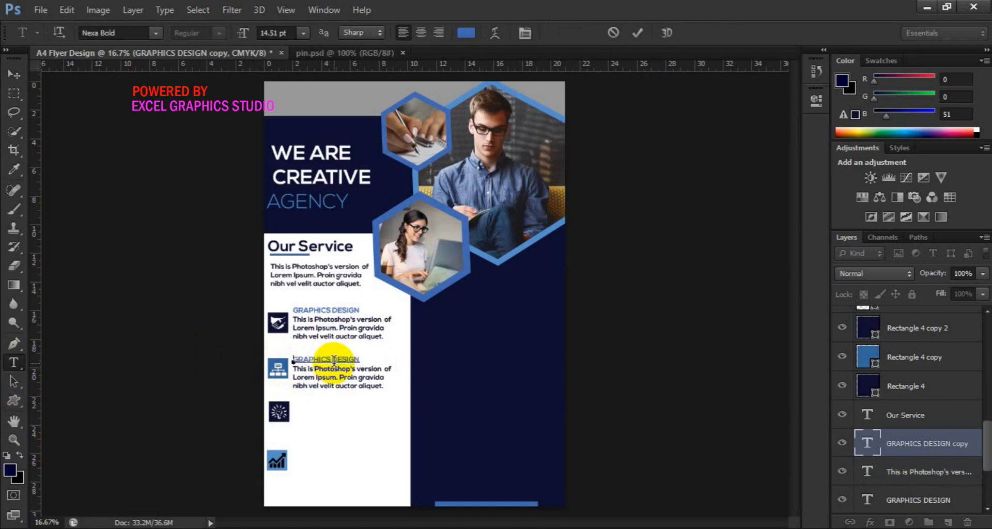
click(13, 78)
click(163, 207)
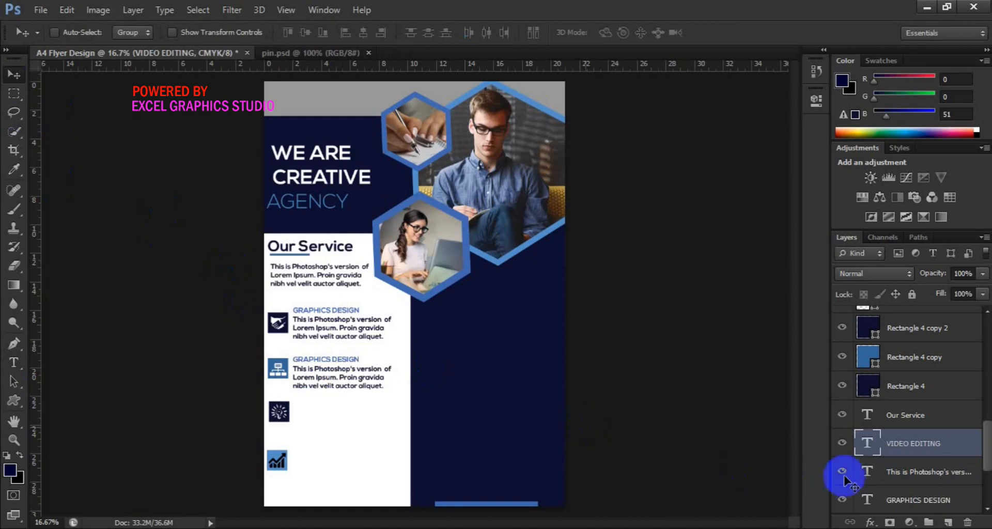
Step: Duplicate the VIDEO EDITING heading and its paragraph beside the light bulb icon and change the copied heading to DIGITAL MARKET
shift+click(917, 472)
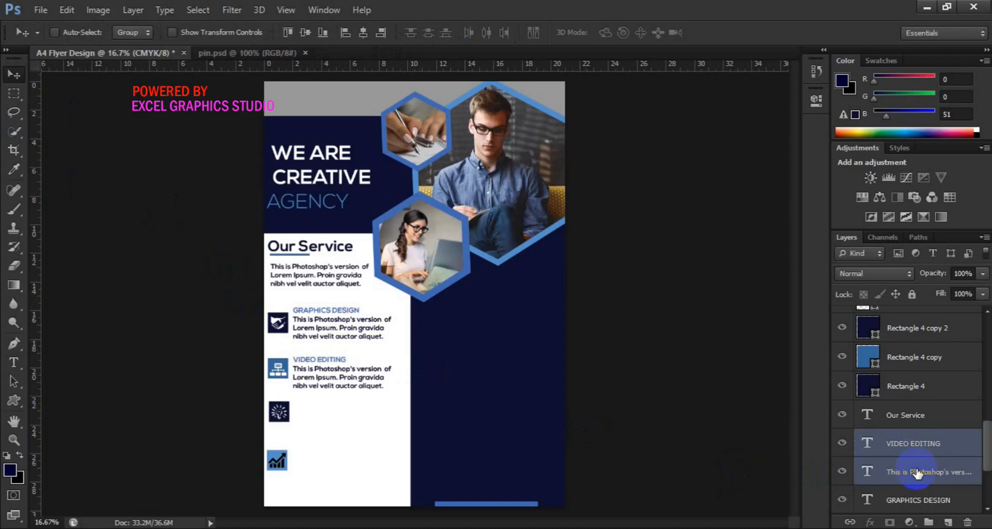
key(ctrl+j)
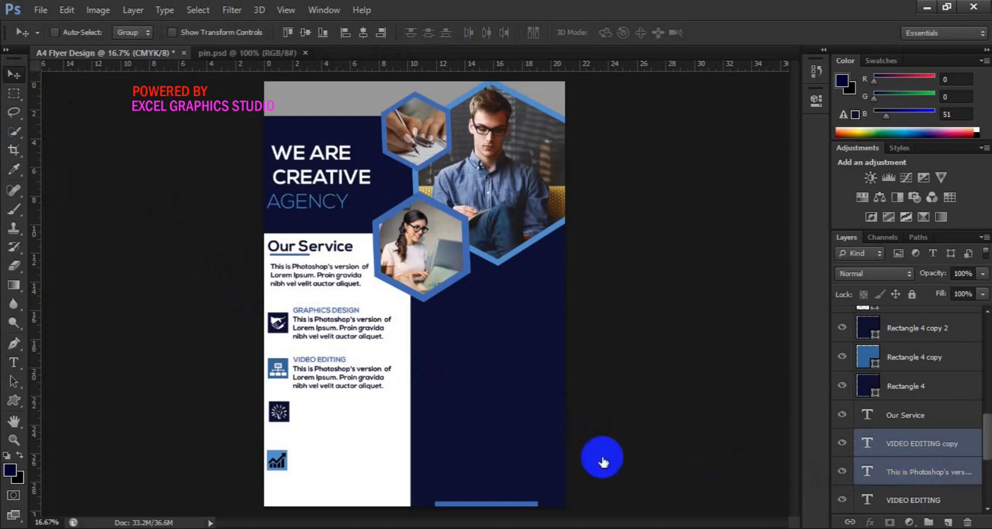
drag(344, 382, 343, 424)
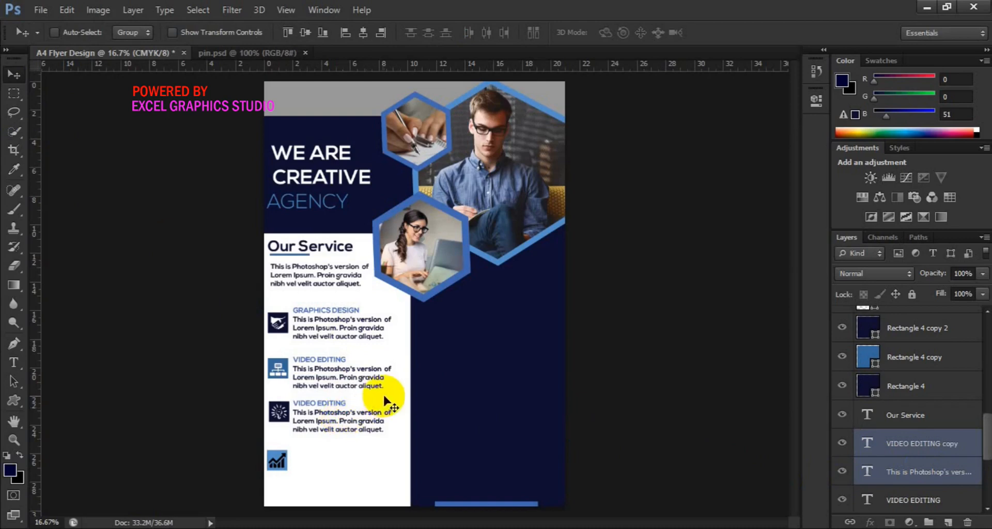
click(14, 363)
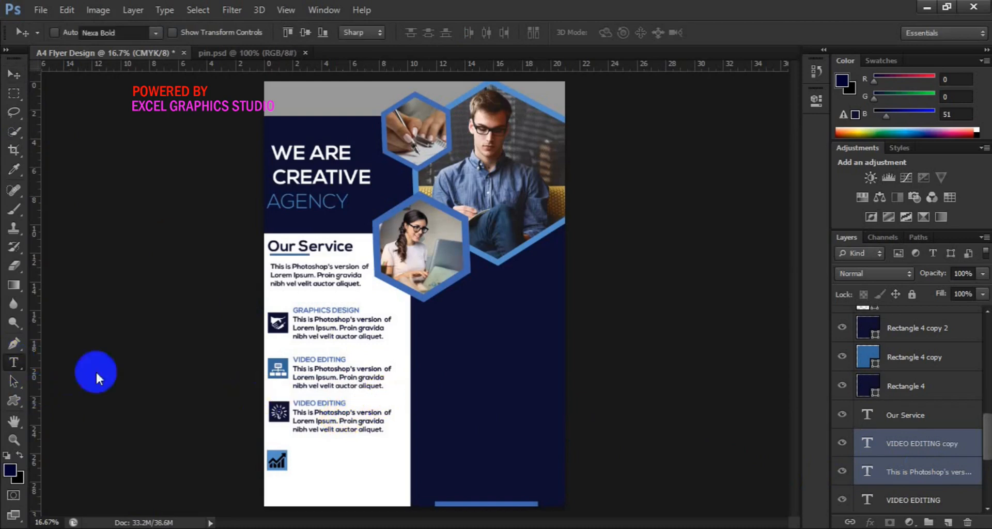
click(303, 402)
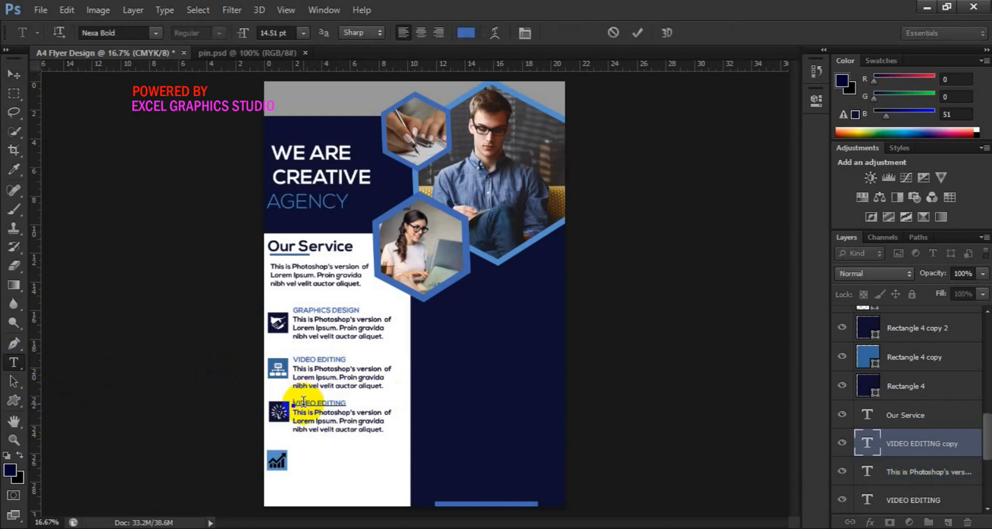
key(ctrl+a)
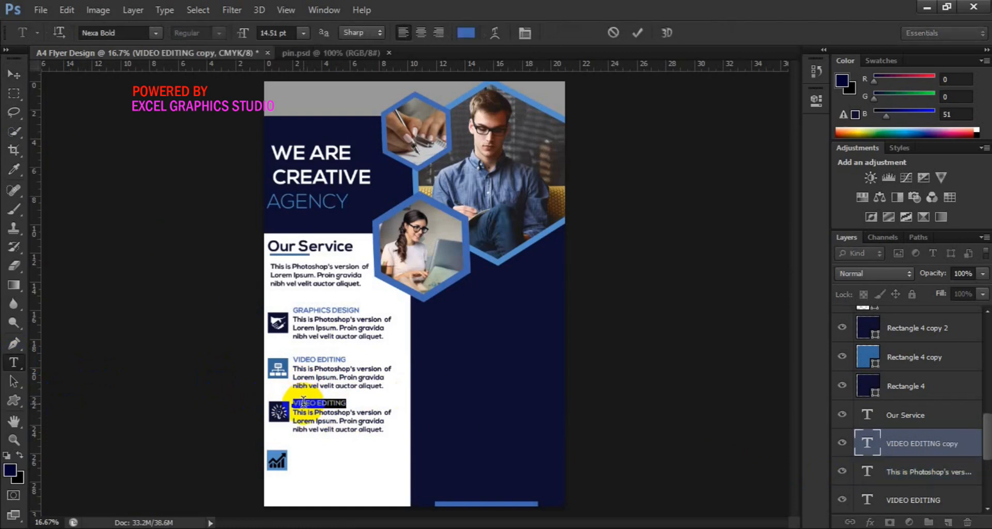
click(303, 401)
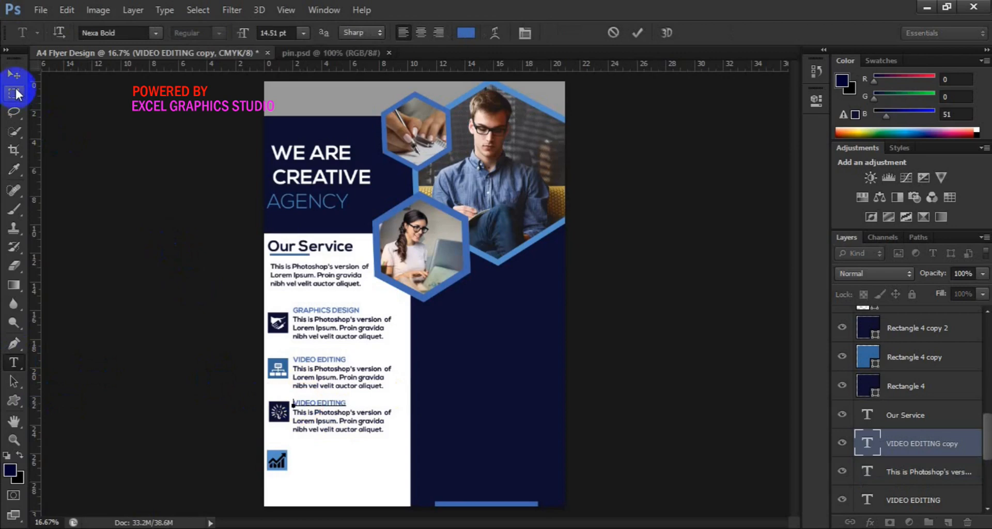
click(14, 78)
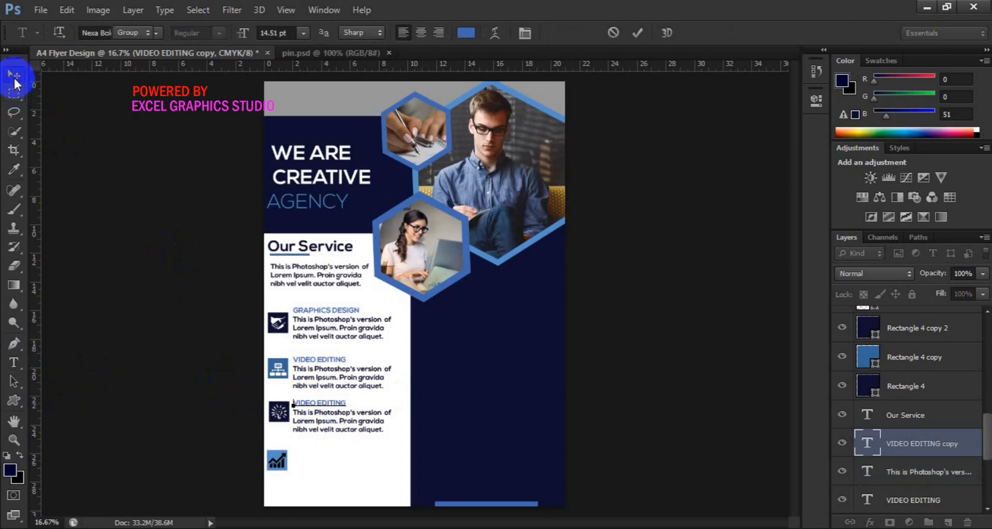
Step: Duplicate the DIGITAL MARKET heading and its paragraph beside the chart icon, aligned with the text blocks above
shift+click(911, 473)
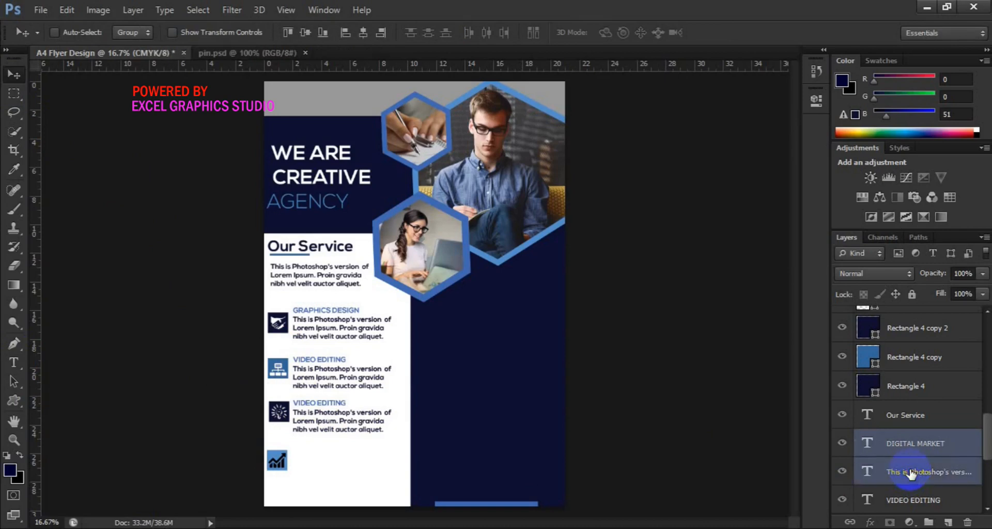
key(ctrl+j)
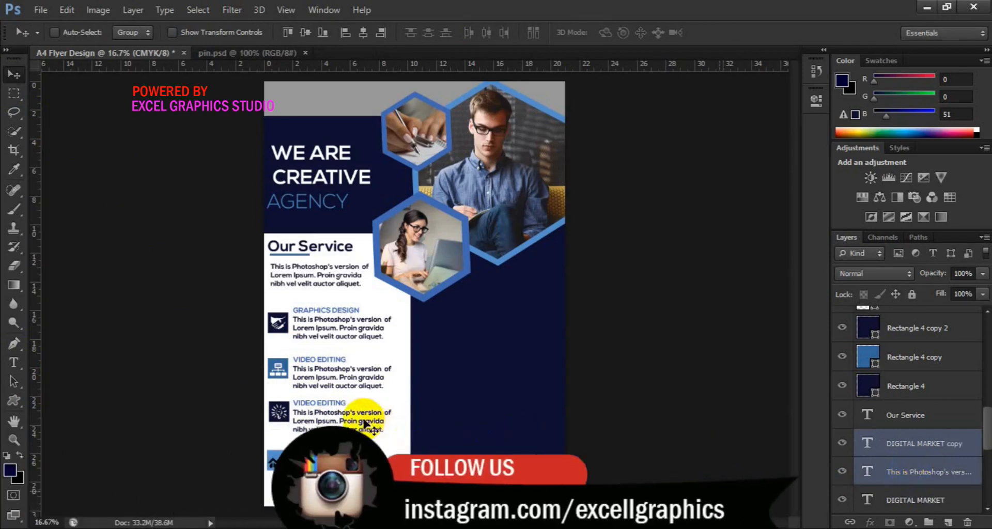
mouse_move(355, 430)
mouse_down()
mouse_move(357, 483)
mouse_move(357, 469)
mouse_up()
key(shift+Left)
key(shift+Left)
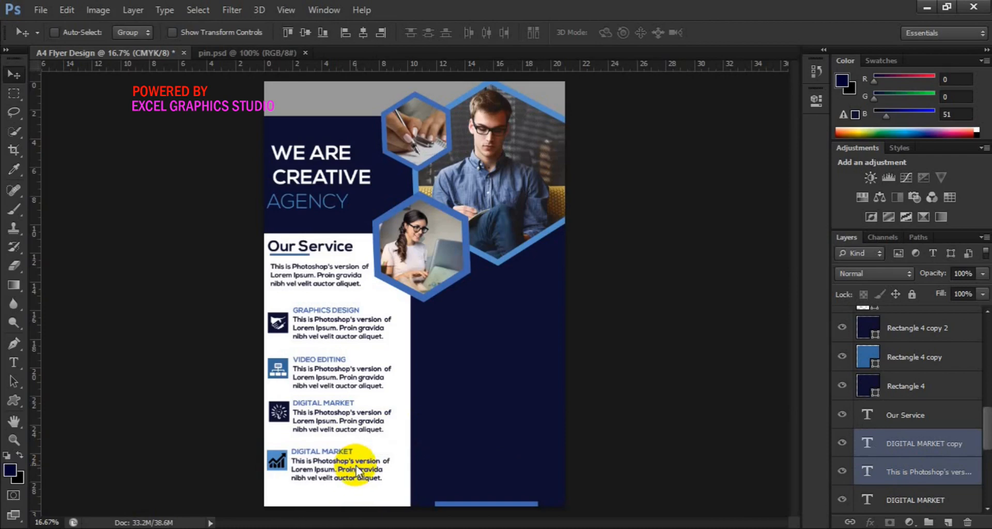
key(shift+Right)
key(shift+Right)
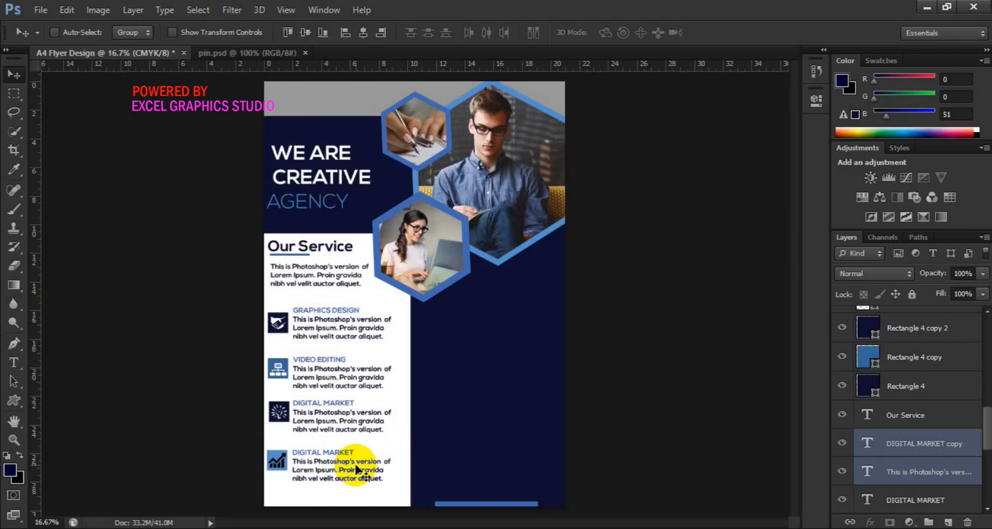
Step: Add a new empty layer directly above the Rectangle 2 layer
key(ctrl+plus)
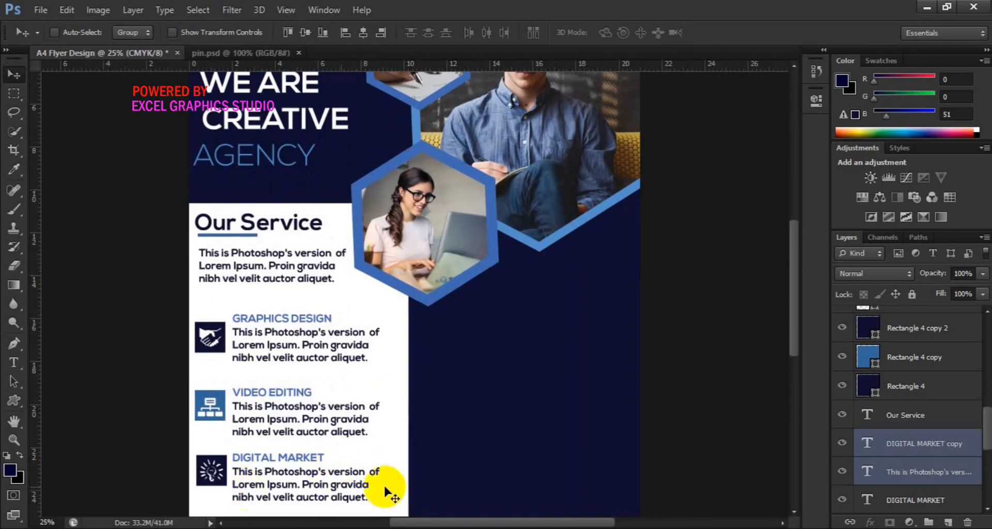
scroll(985, 505, down, 5)
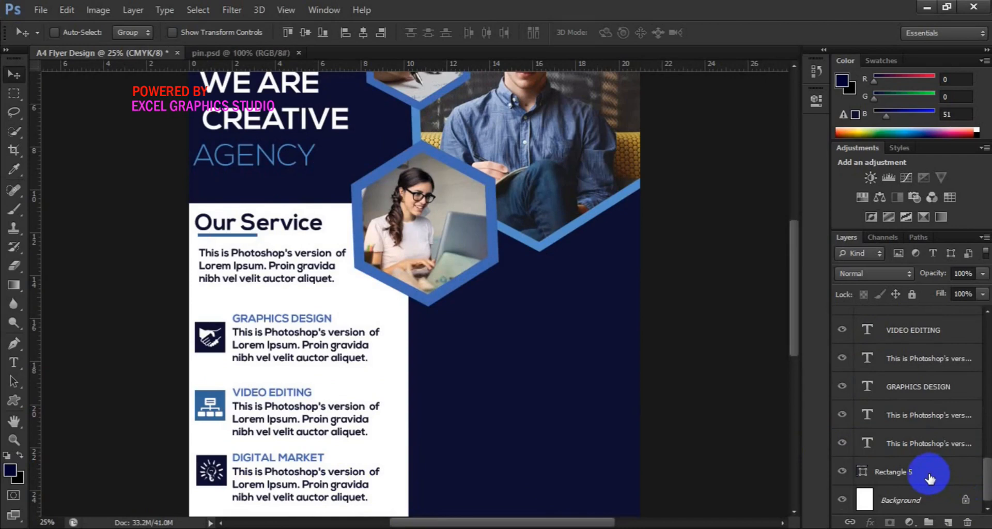
click(929, 479)
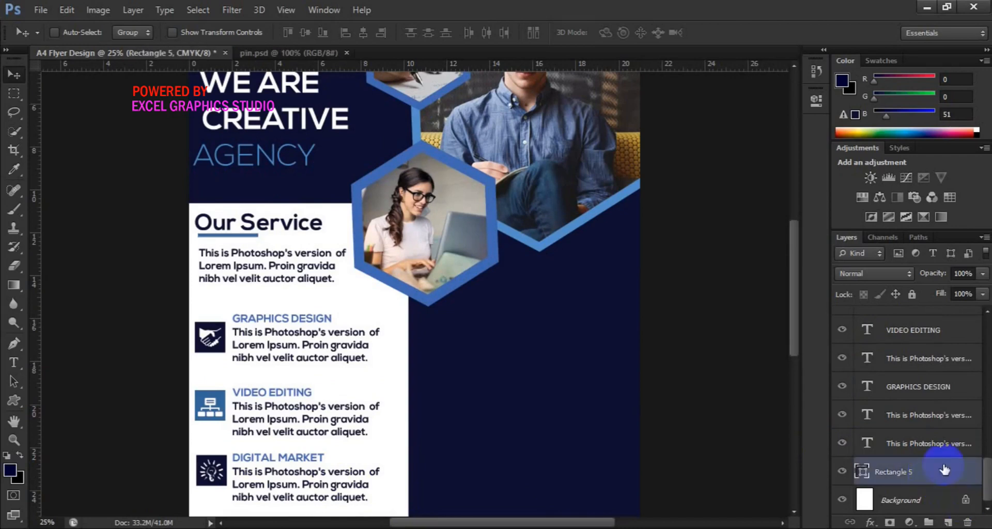
scroll(973, 372, up, 10)
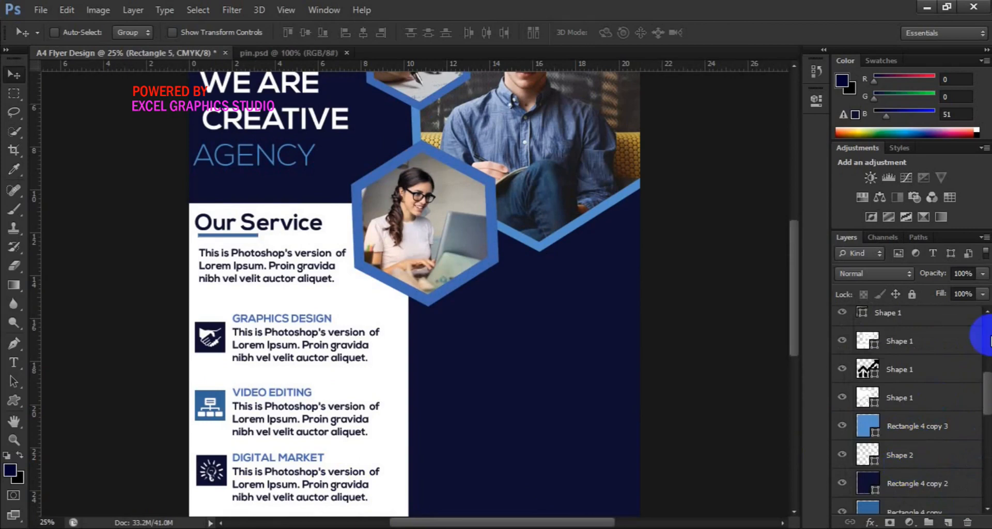
scroll(976, 332, up, 5)
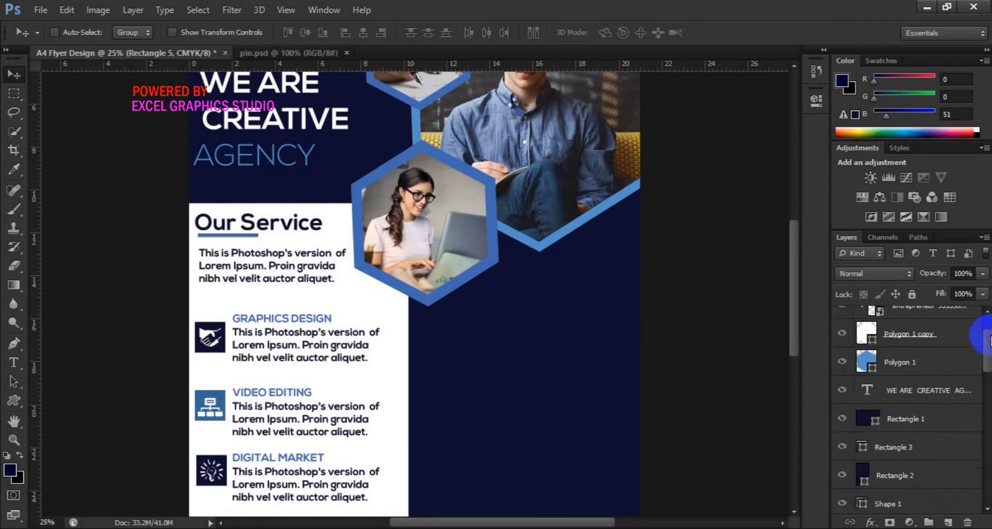
click(885, 473)
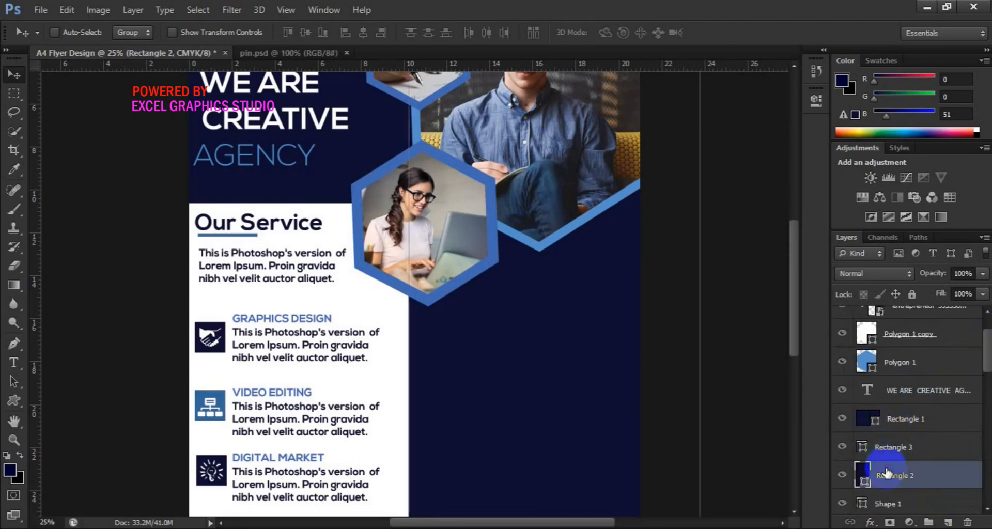
click(945, 523)
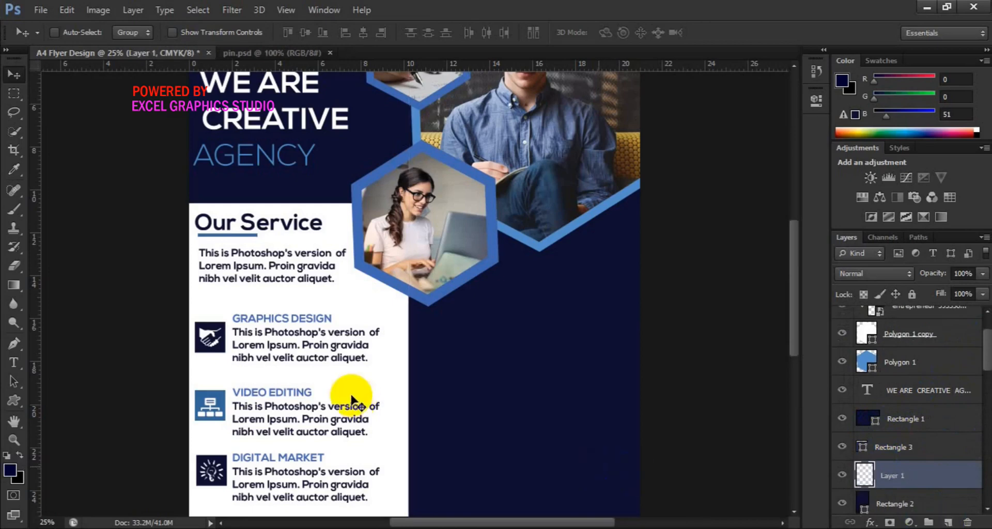
Step: Add the text "Why Choose Us?" on the navy area below the hexagon photos
click(16, 361)
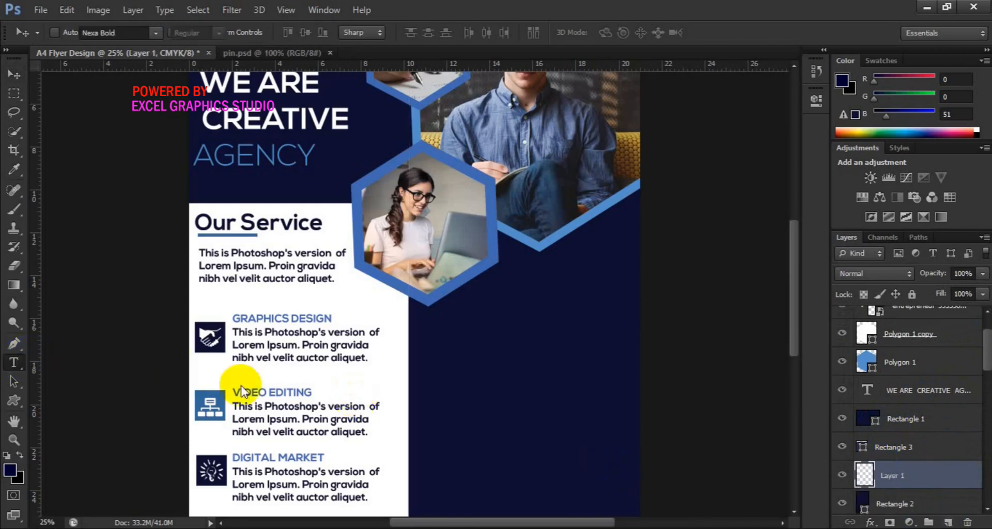
click(444, 341)
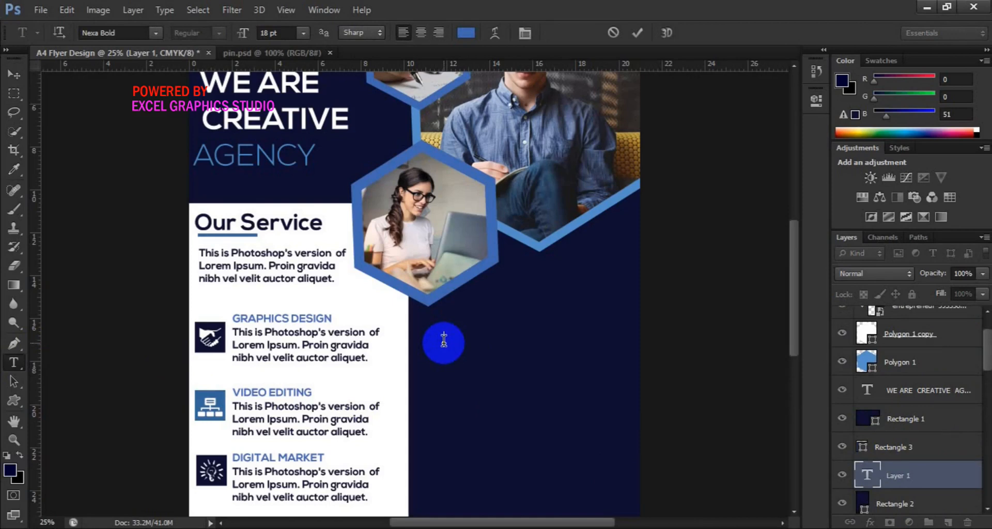
click(444, 341)
text(W)
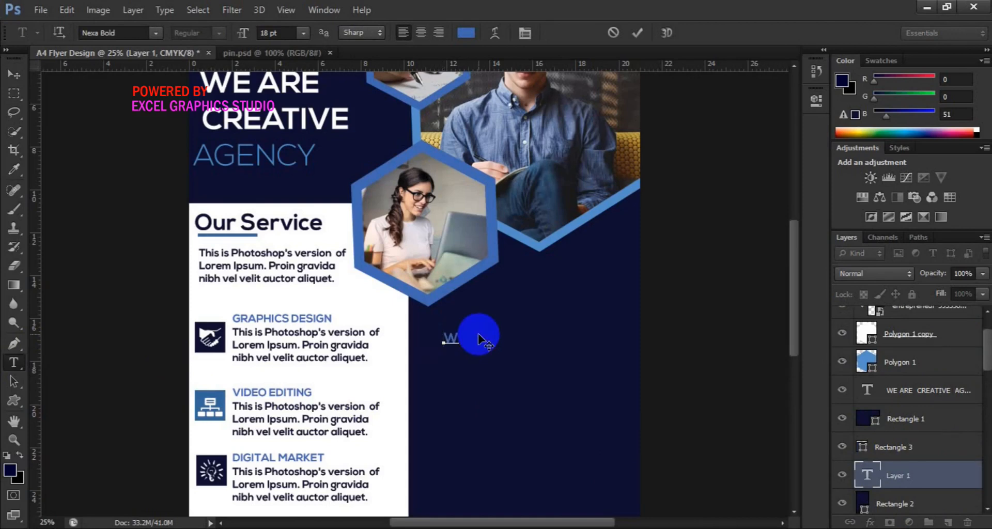
text(hy)
text(Choose Us?)
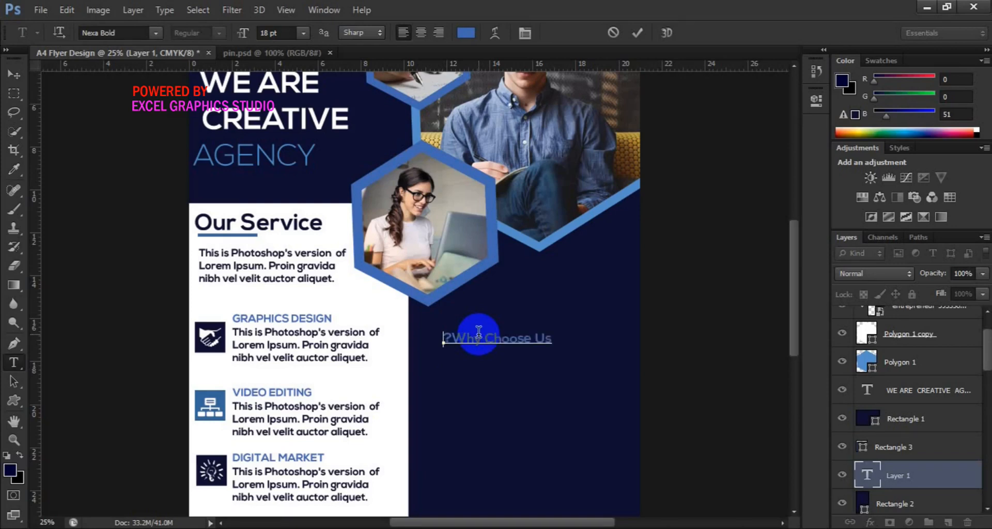
Step: Recolour the Why Choose Us text white (ffffff) and remove its question mark
double_click(478, 335)
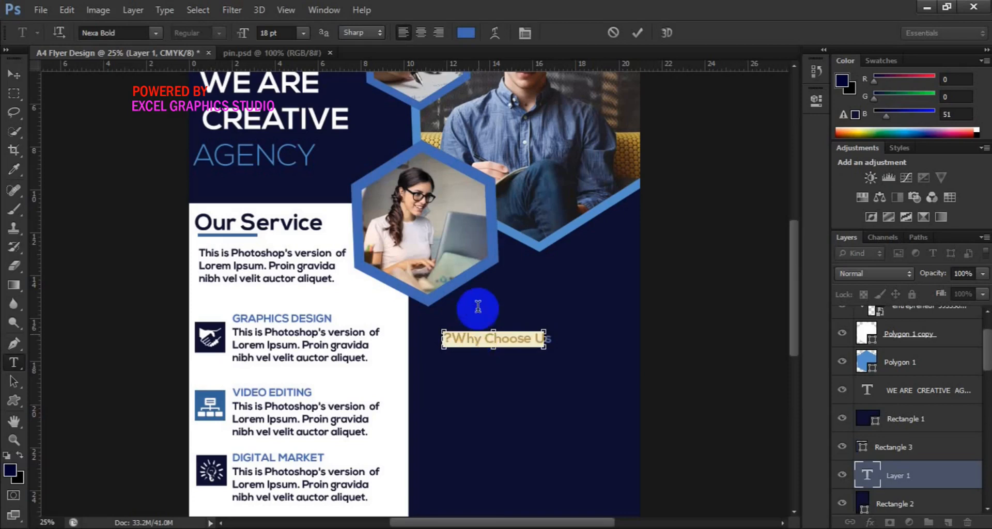
click(466, 33)
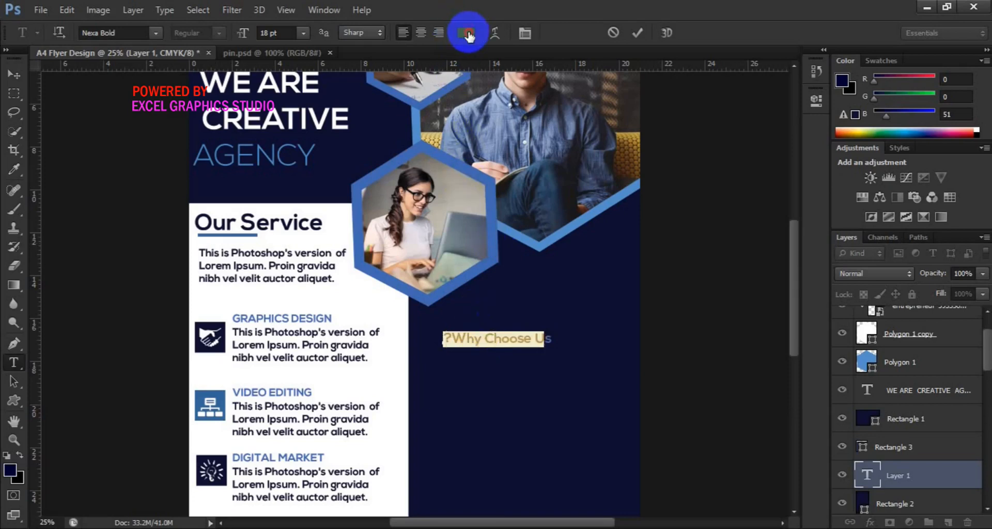
click(354, 275)
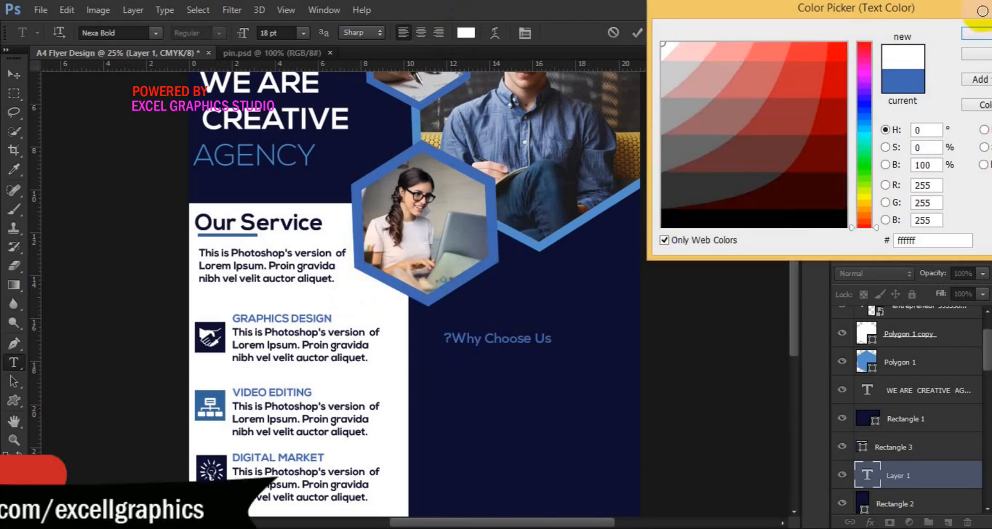
click(977, 35)
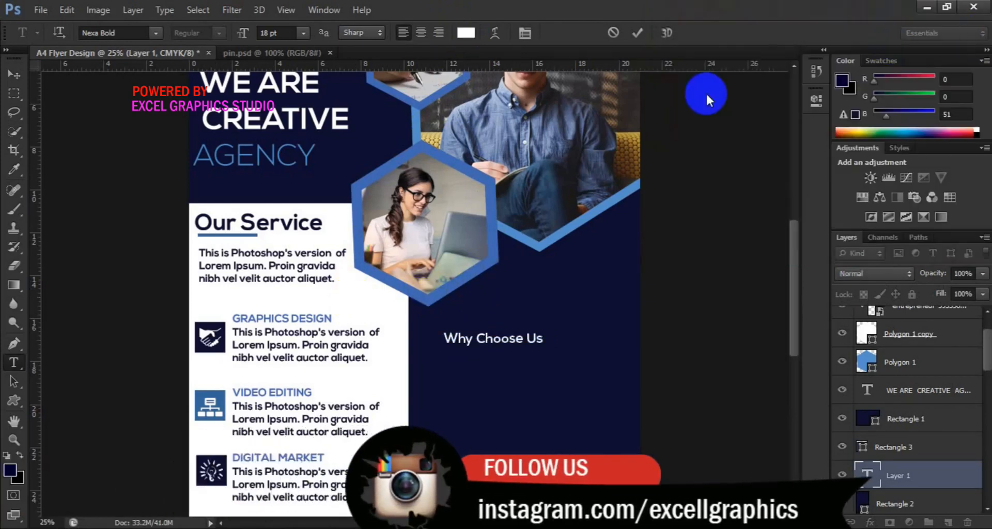
Step: Set the Why Choose Us text to 12 pt and move it up close to the lower hexagon's bottom edge
key(ctrl+a)
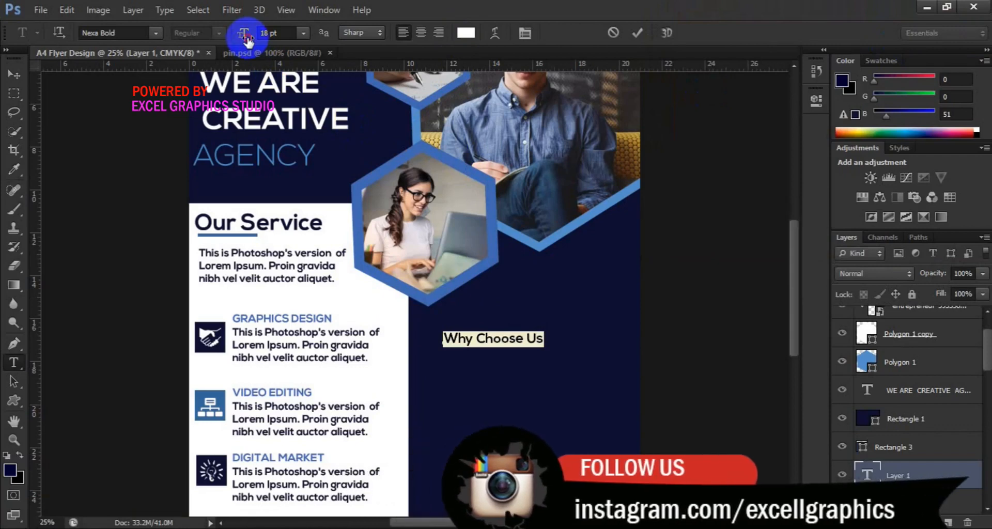
drag(244, 41, 242, 38)
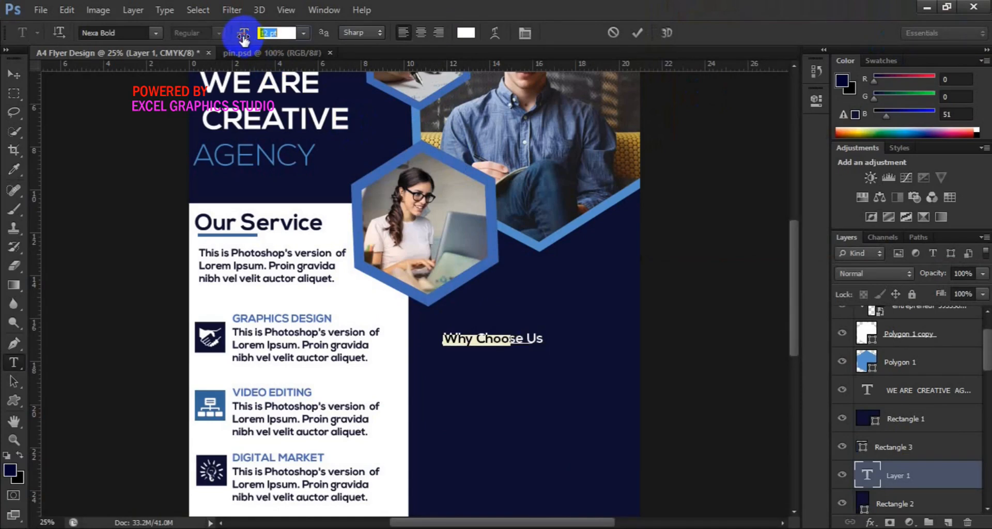
click(15, 74)
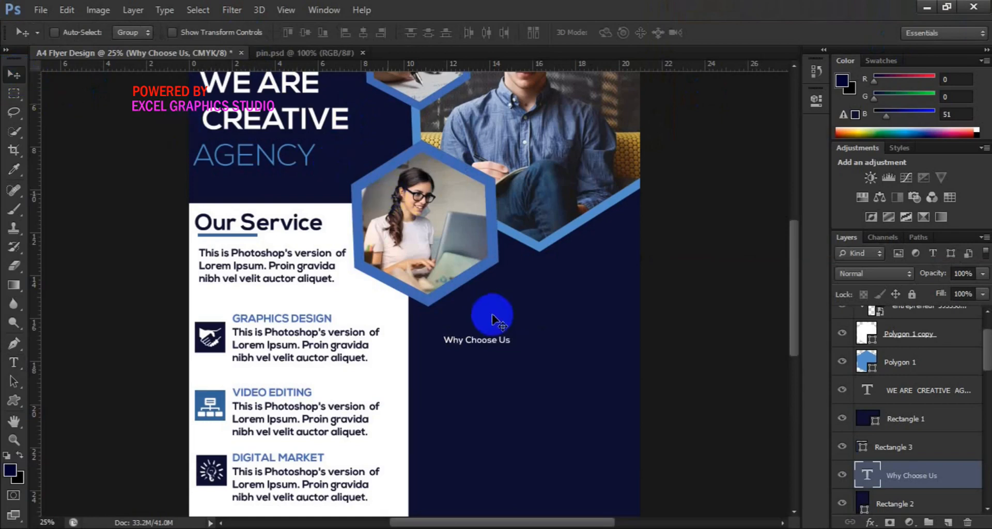
click(480, 327)
drag(479, 327, 487, 306)
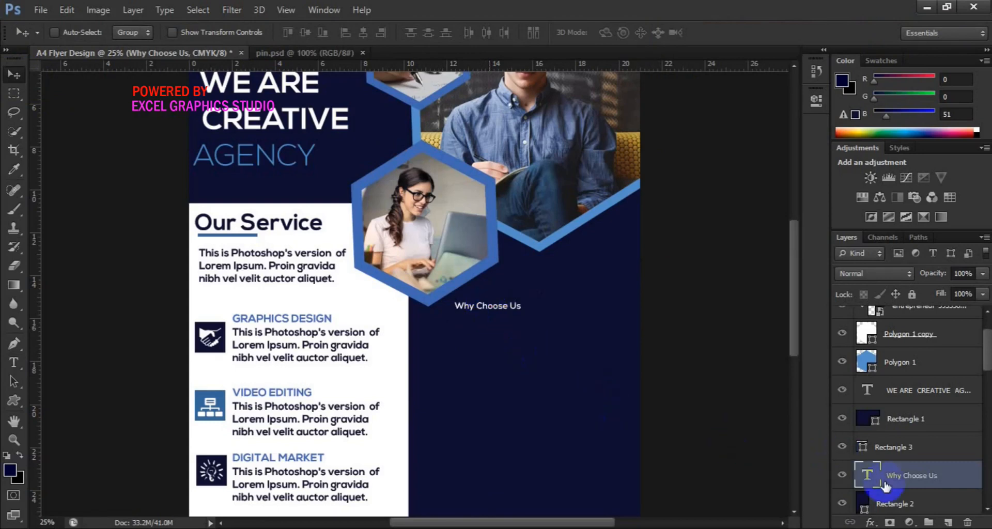
Step: Draw a thin underline rectangle on a new layer and place it just beneath the start of the Why Choose Us text
click(904, 454)
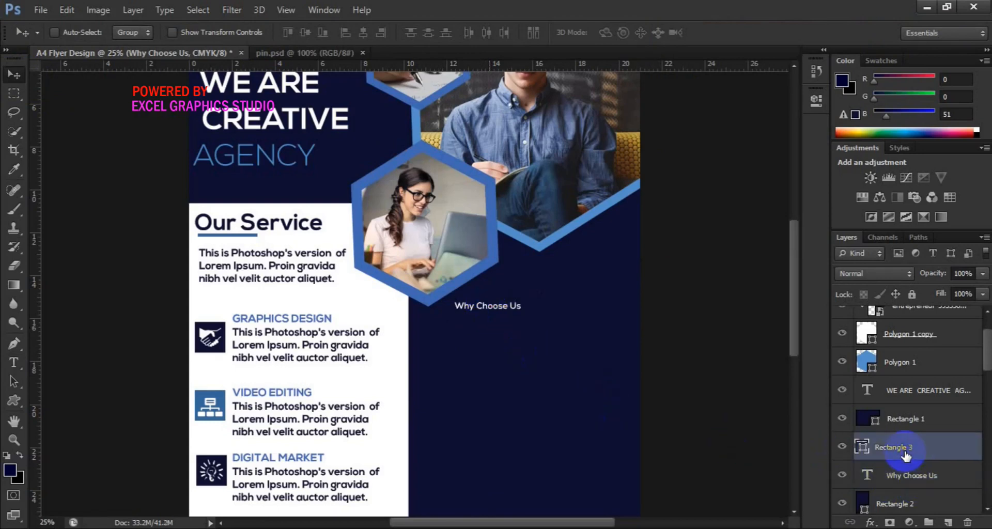
drag(908, 474, 949, 521)
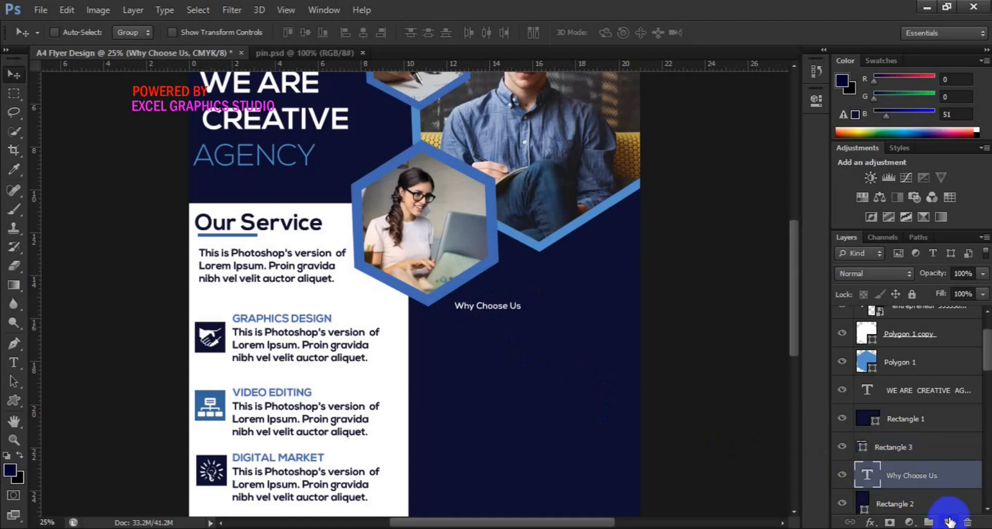
click(949, 522)
click(14, 401)
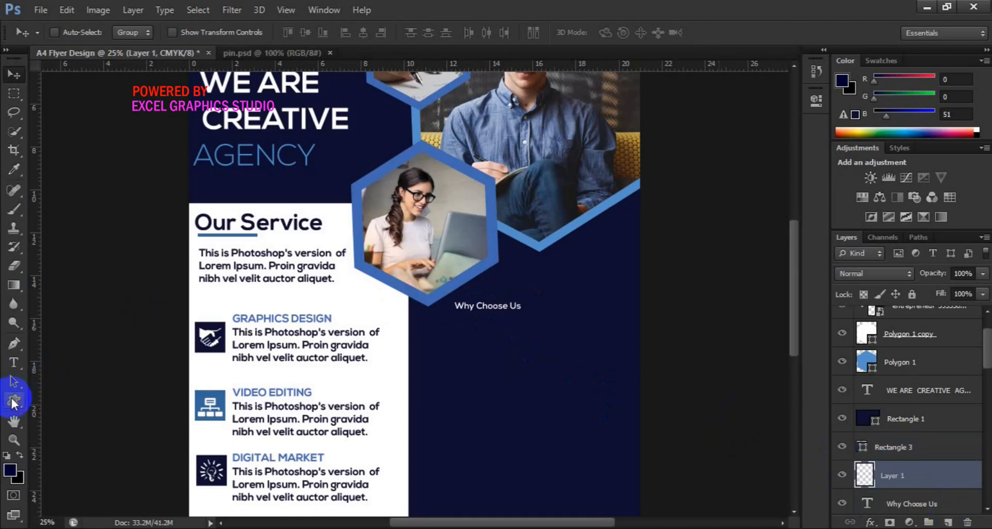
drag(14, 402, 69, 398)
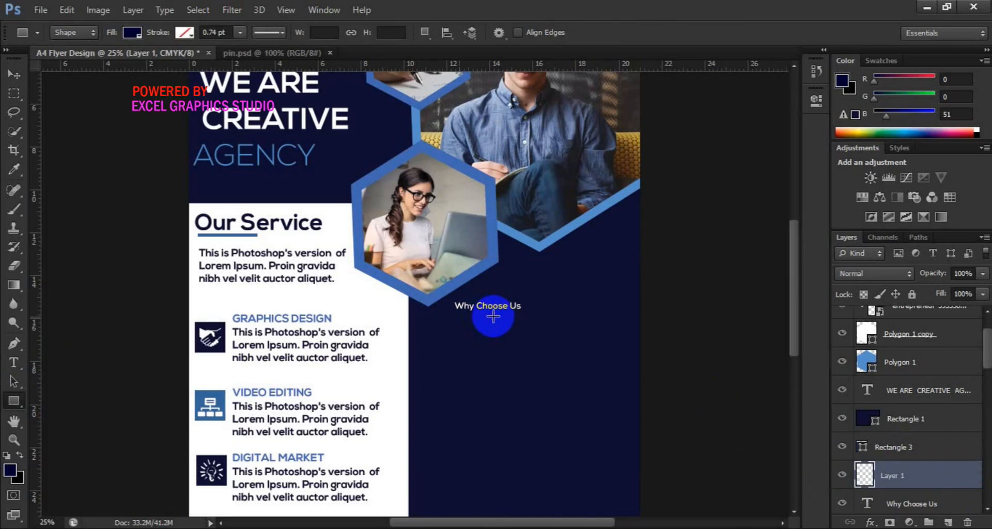
drag(493, 316, 494, 318)
click(14, 74)
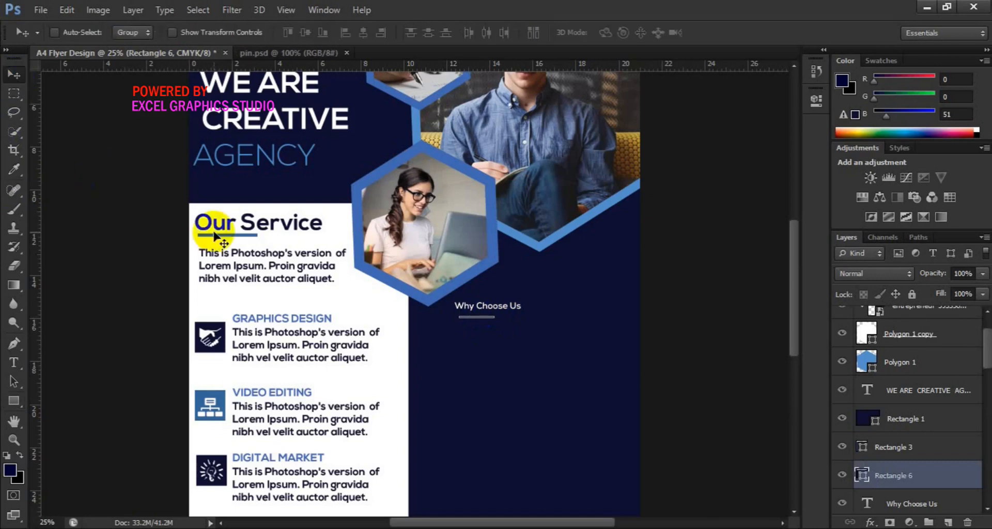
drag(486, 321, 485, 322)
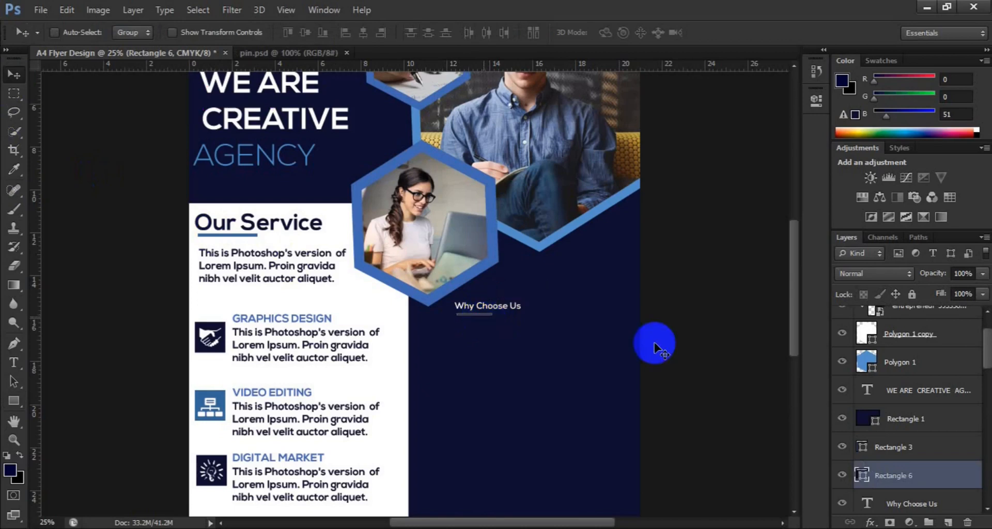
Step: Recolour the underline beneath Why Choose Us bright blue (0066ff)
double_click(861, 476)
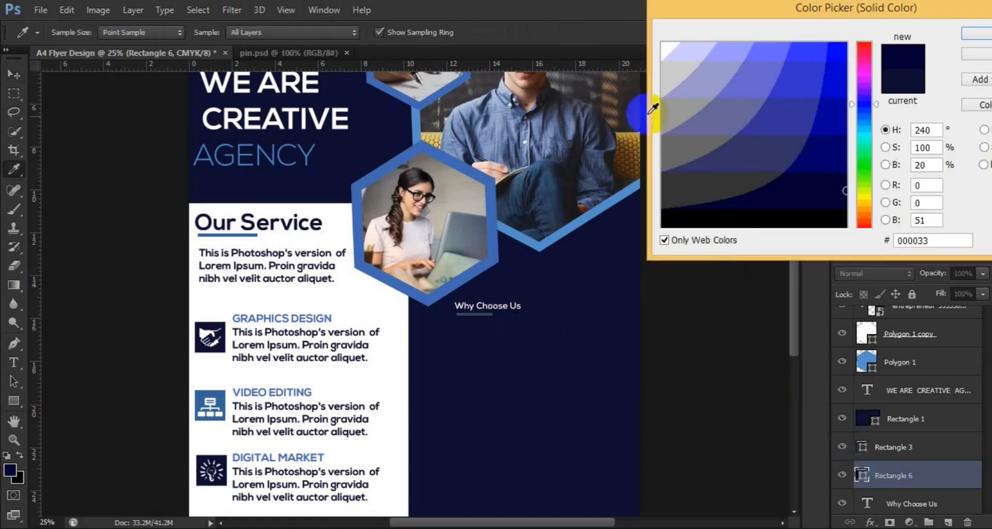
click(471, 166)
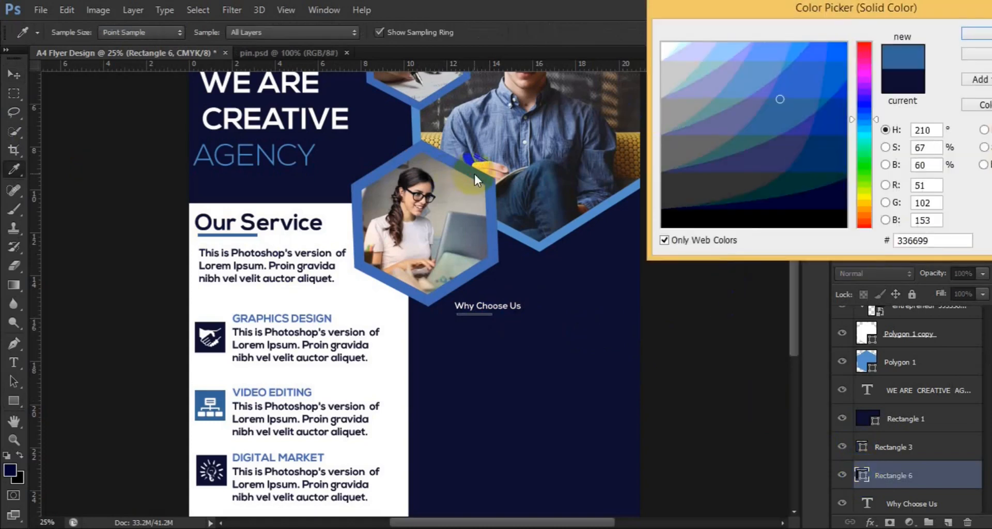
click(835, 51)
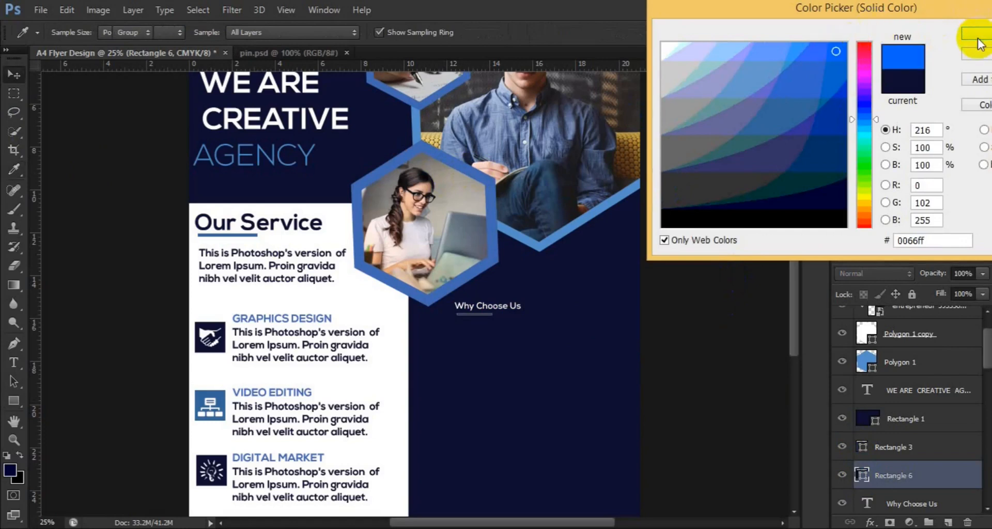
click(978, 42)
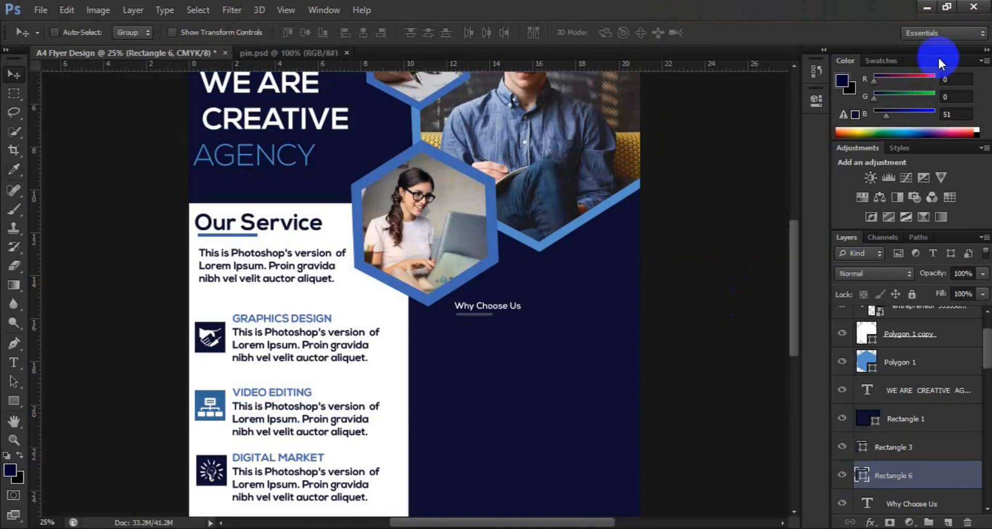
Step: Add a wide paragraph text box on a new layer below the Why Choose Us underline and fill it with Lorem Ipsum placeholder text
drag(932, 487, 933, 499)
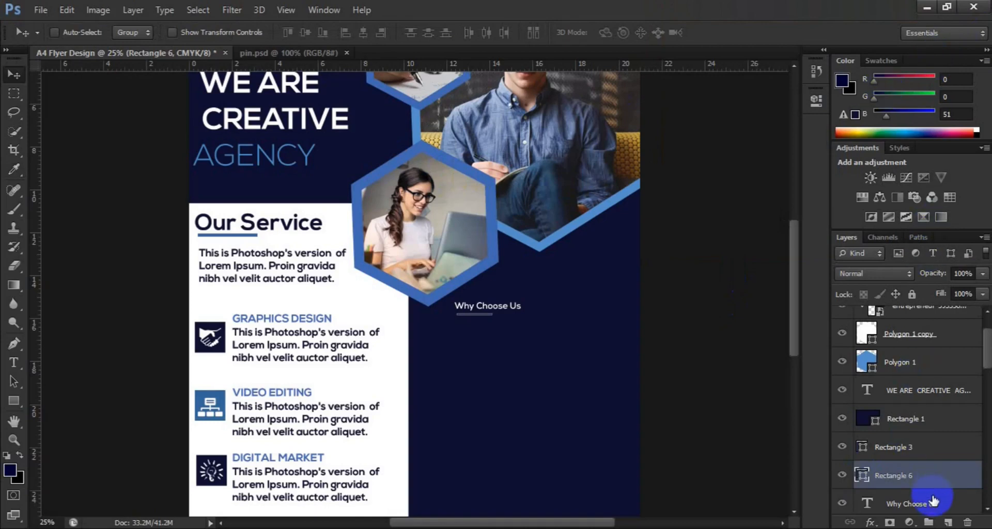
click(933, 499)
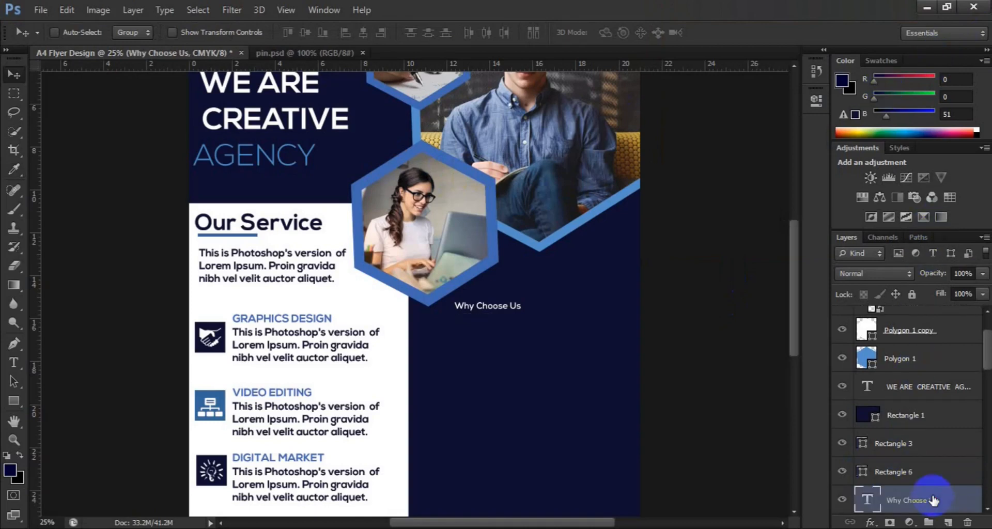
drag(934, 499, 949, 522)
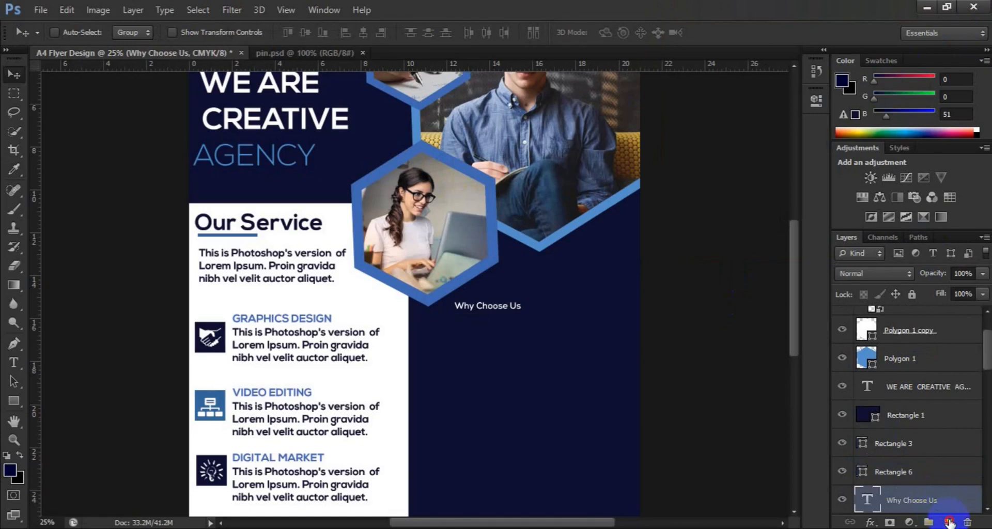
click(950, 522)
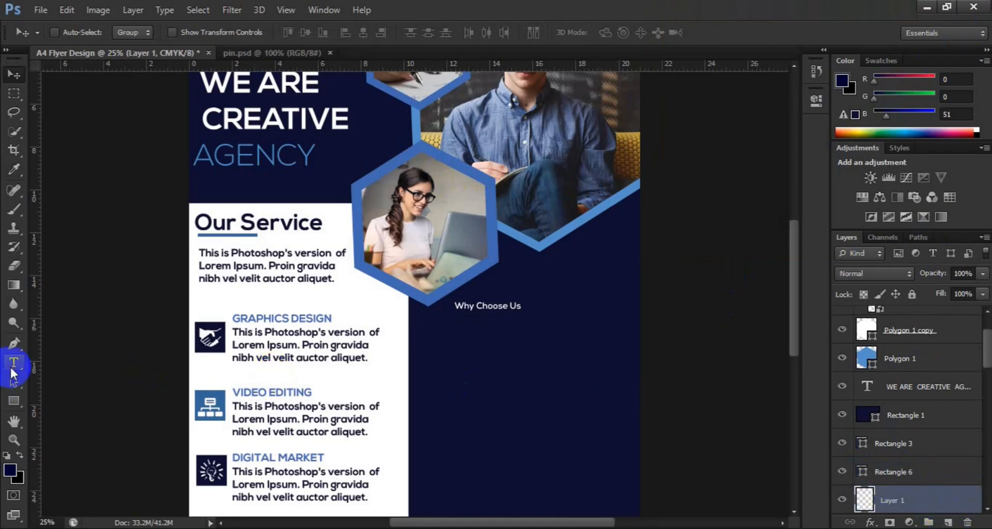
click(13, 368)
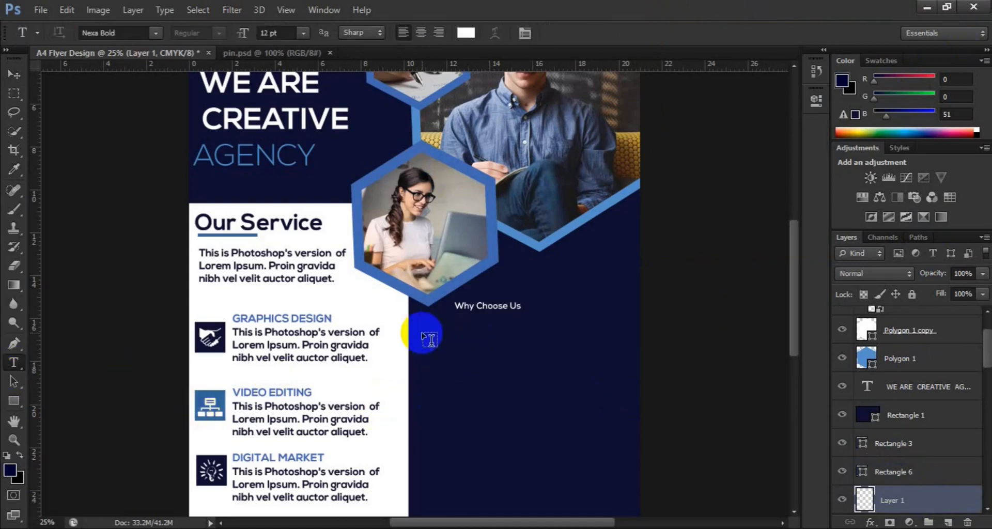
drag(425, 335, 631, 407)
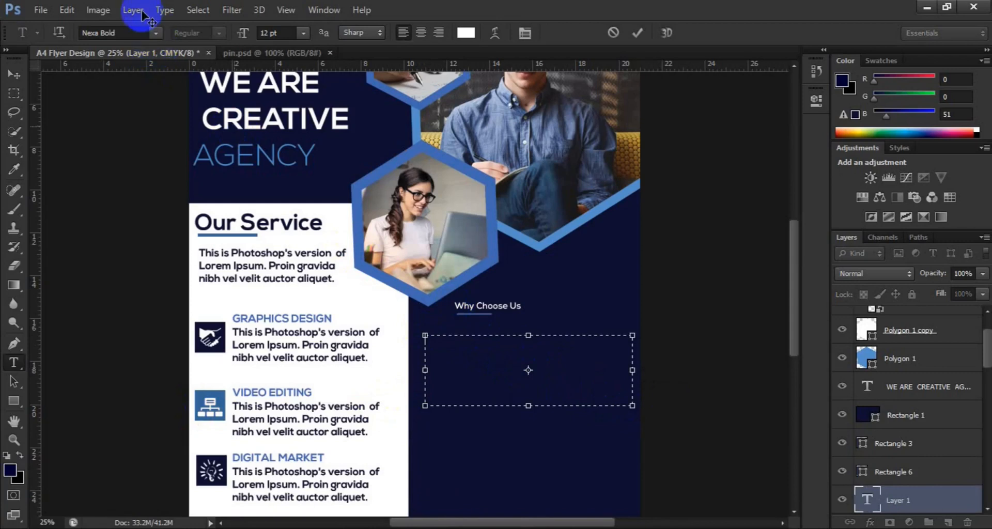
click(155, 12)
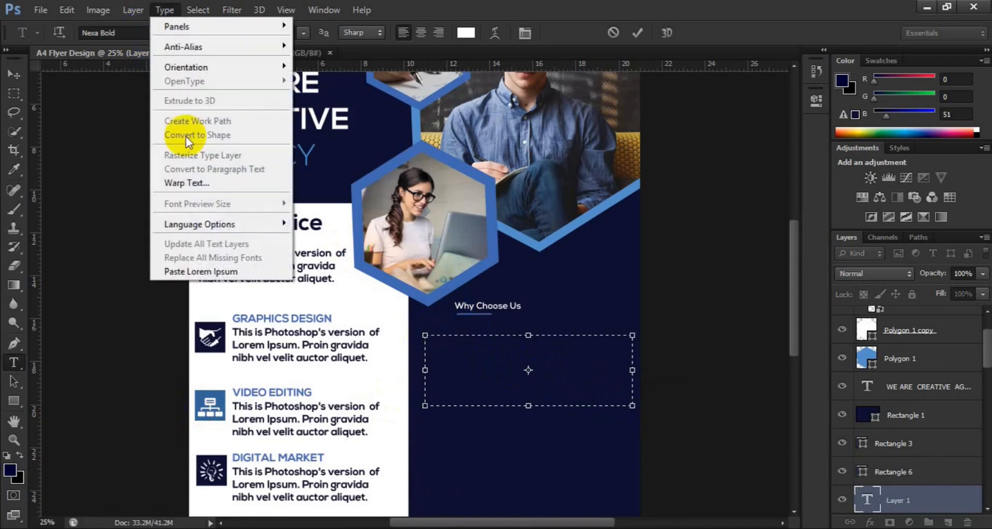
click(186, 273)
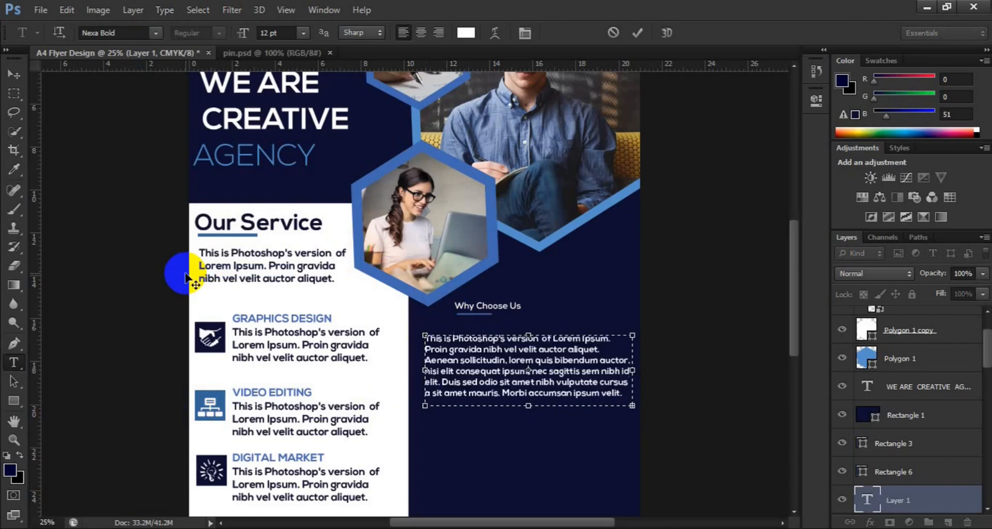
Step: Set the Why Choose Us paragraph to 8 pt and shorten its text box to six lines
key(ctrl)
key(ctrl+a)
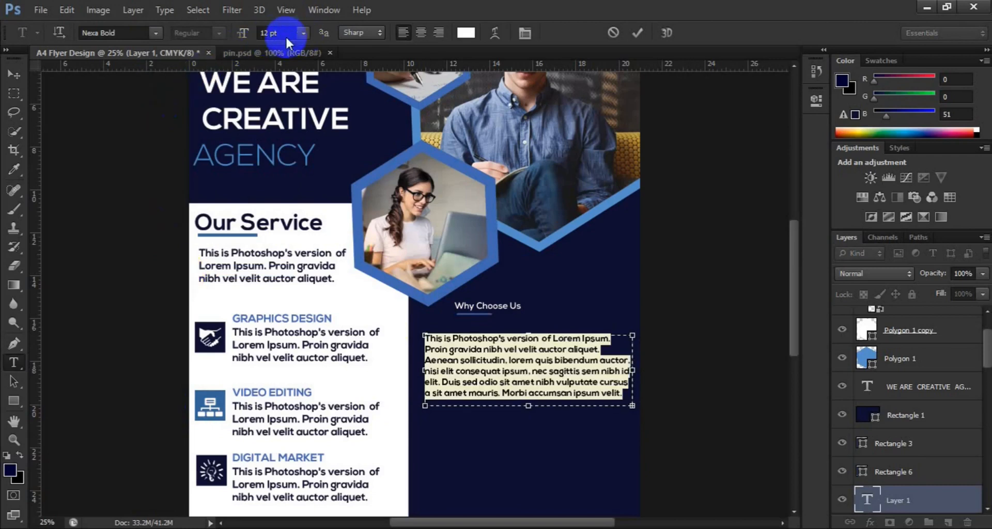
drag(247, 40, 244, 37)
click(526, 406)
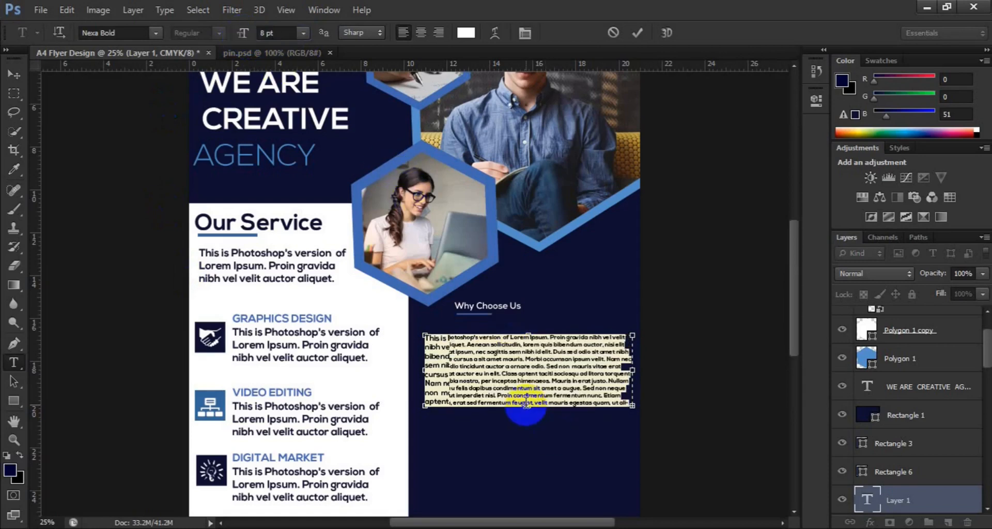
drag(527, 407, 523, 379)
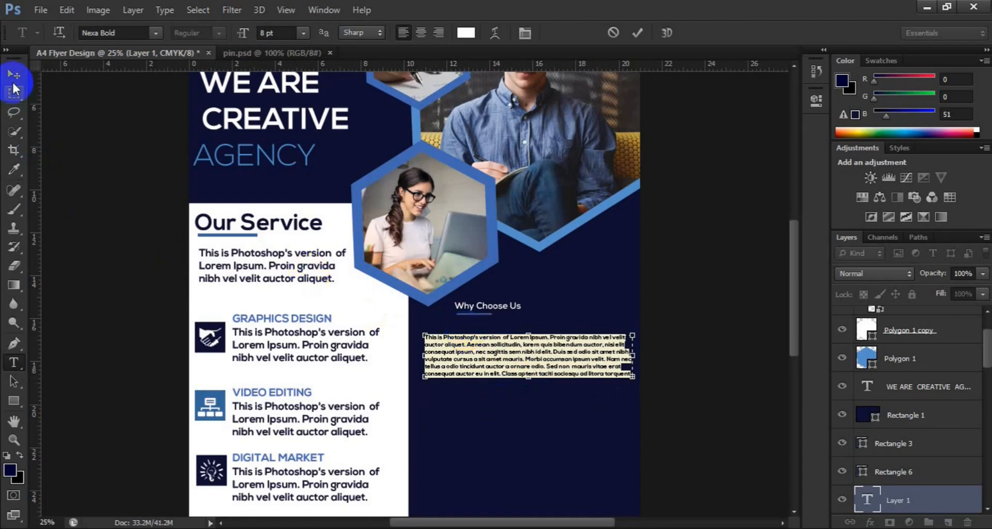
Step: Move the paragraph up slightly, and shift the Why Choose Us heading with its underline about 0.76 cm left and 0.15 cm down
click(13, 76)
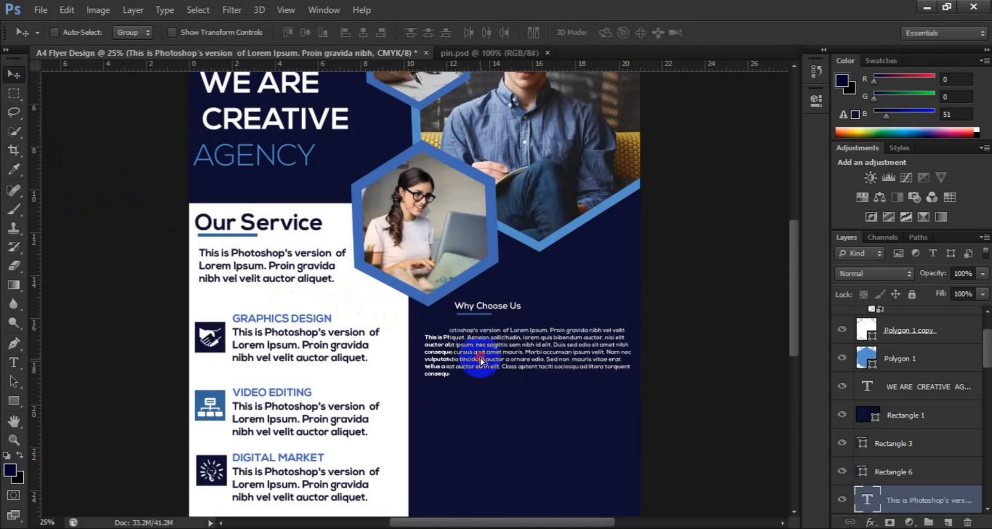
drag(481, 360, 882, 474)
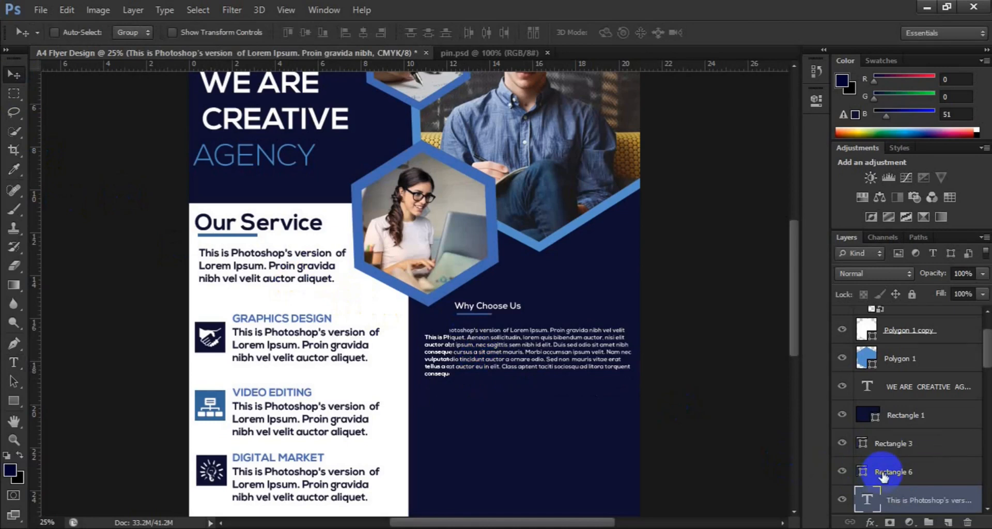
click(884, 474)
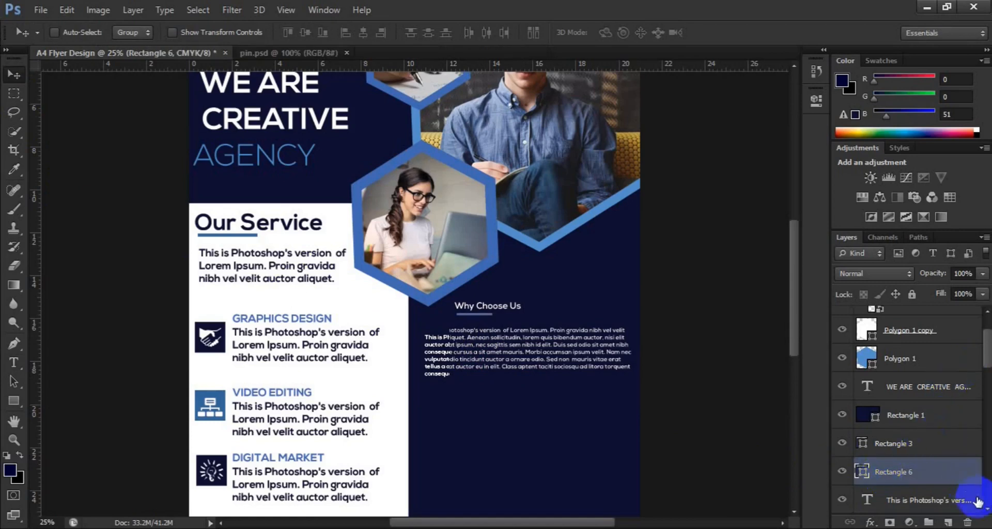
click(987, 510)
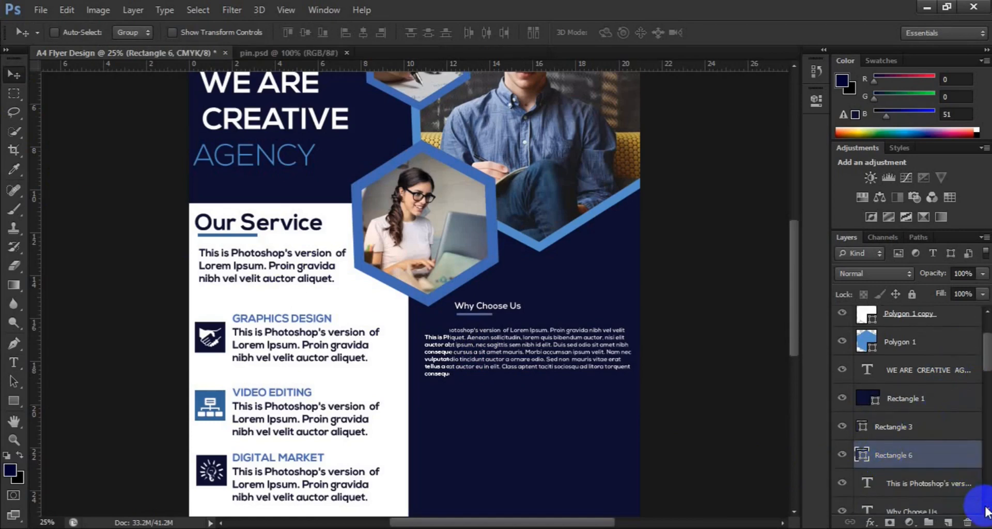
click(986, 510)
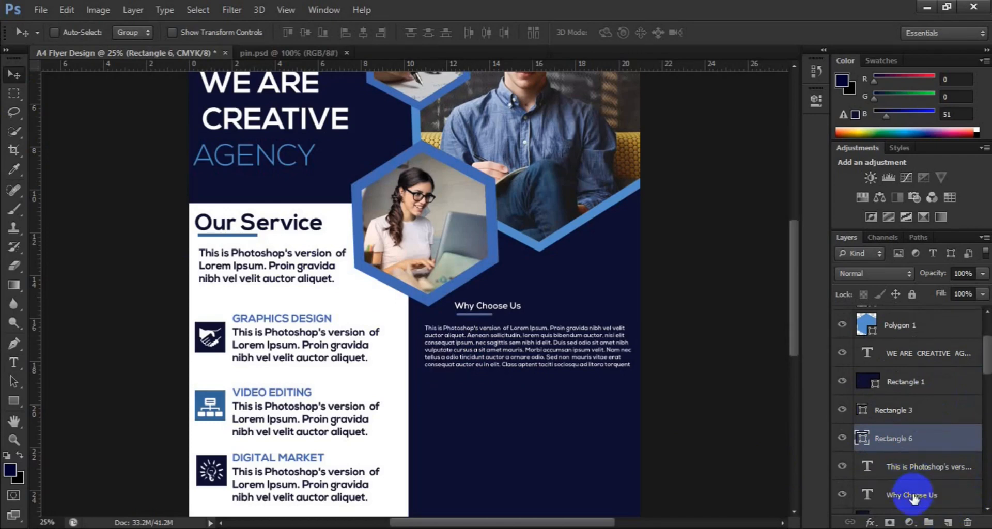
ctrl+click(913, 496)
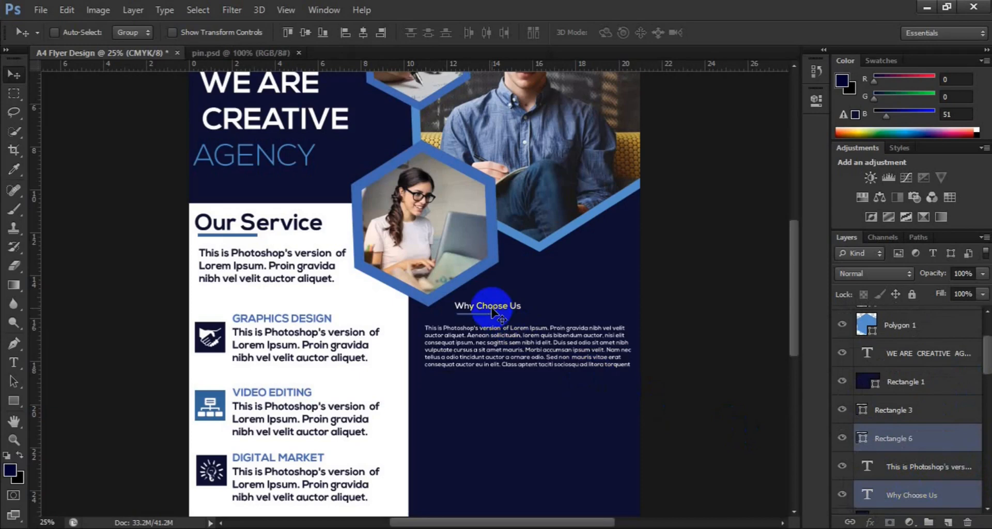
drag(494, 312, 476, 314)
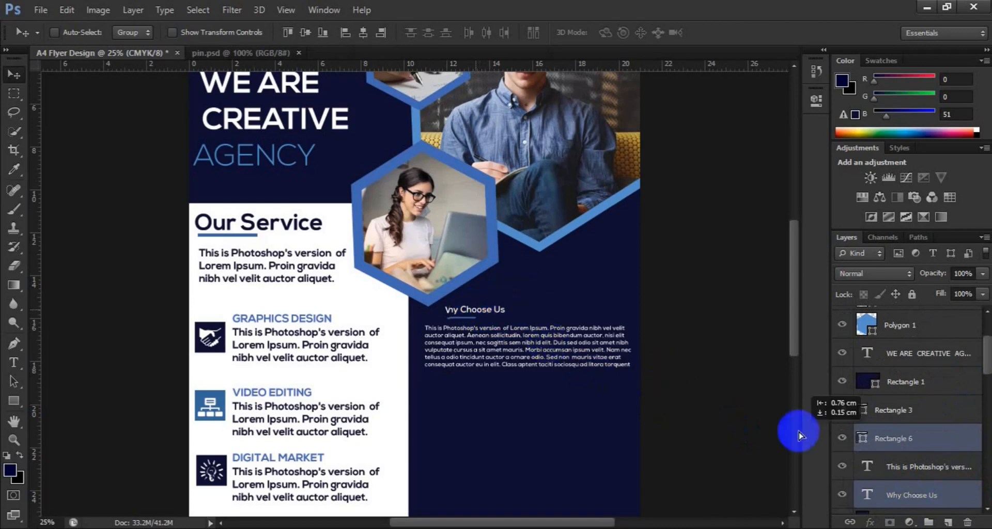
Step: Select the Why Choose Us text layer
click(880, 438)
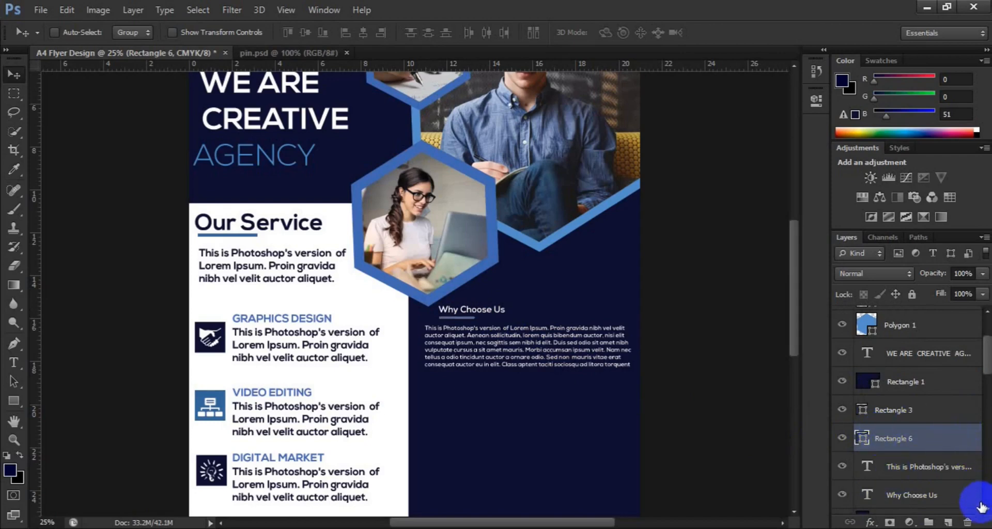
click(957, 495)
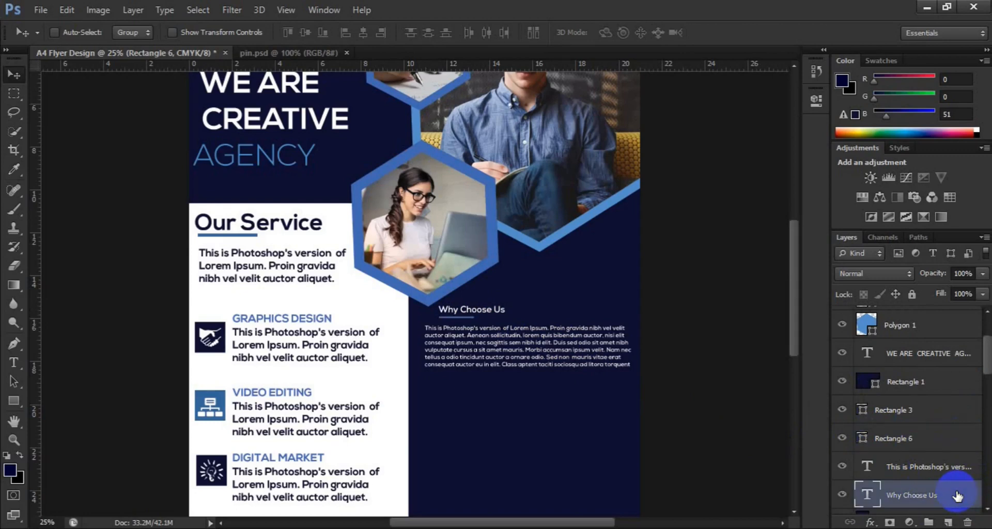